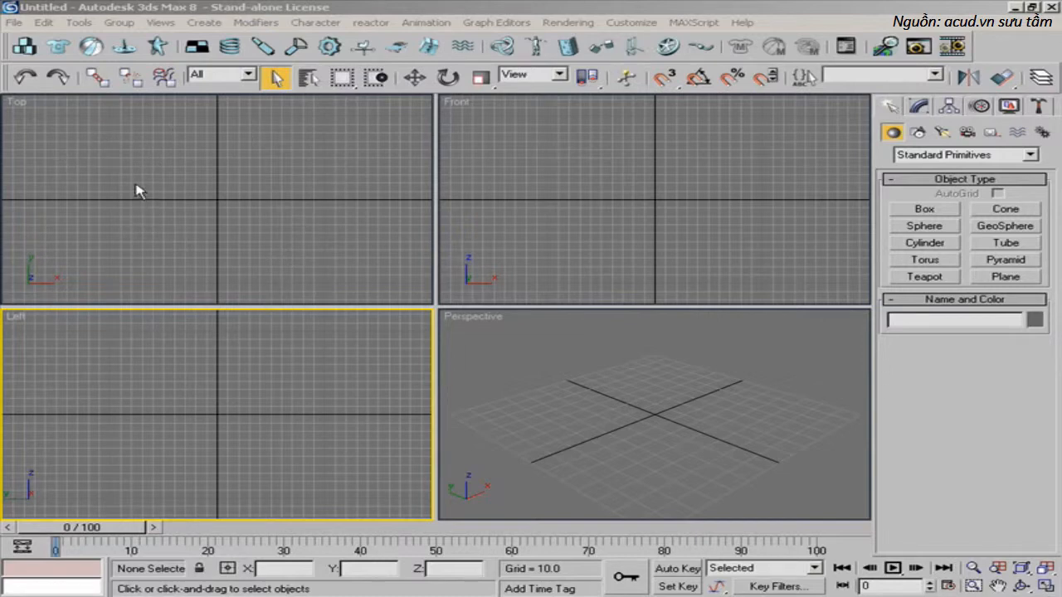
- Examine the interiorSketch room layout in Windows Picture and Fax Viewer, and return to 3ds Max
{"action": "left_click", "coordinate": [353, 6]}
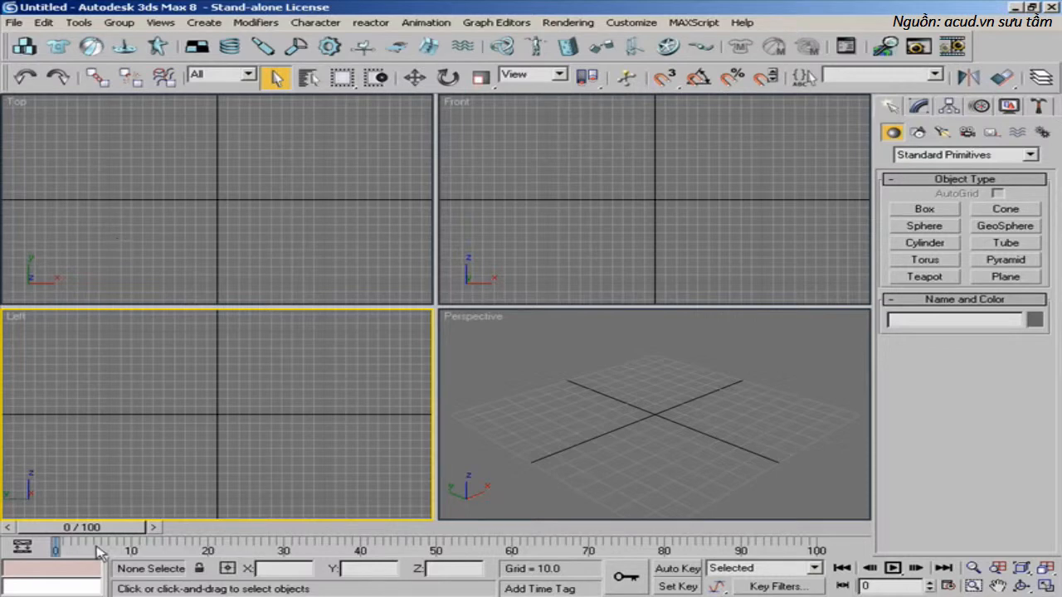
{"action": "key", "text": "alt+Tab"}
{"action": "key", "text": "alt+Tab"}
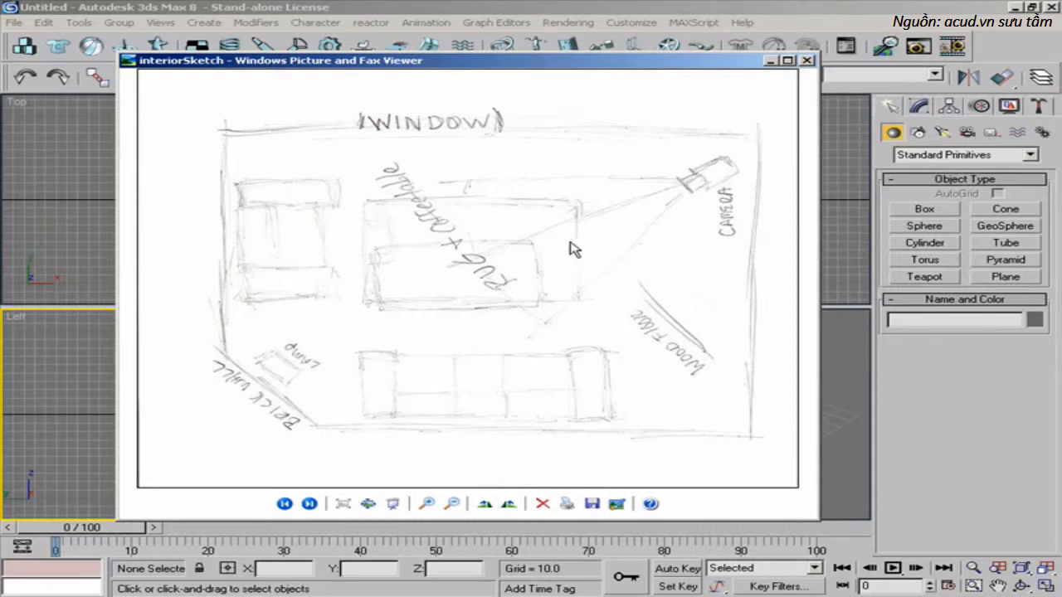
{"action": "left_click", "coordinate": [770, 62]}
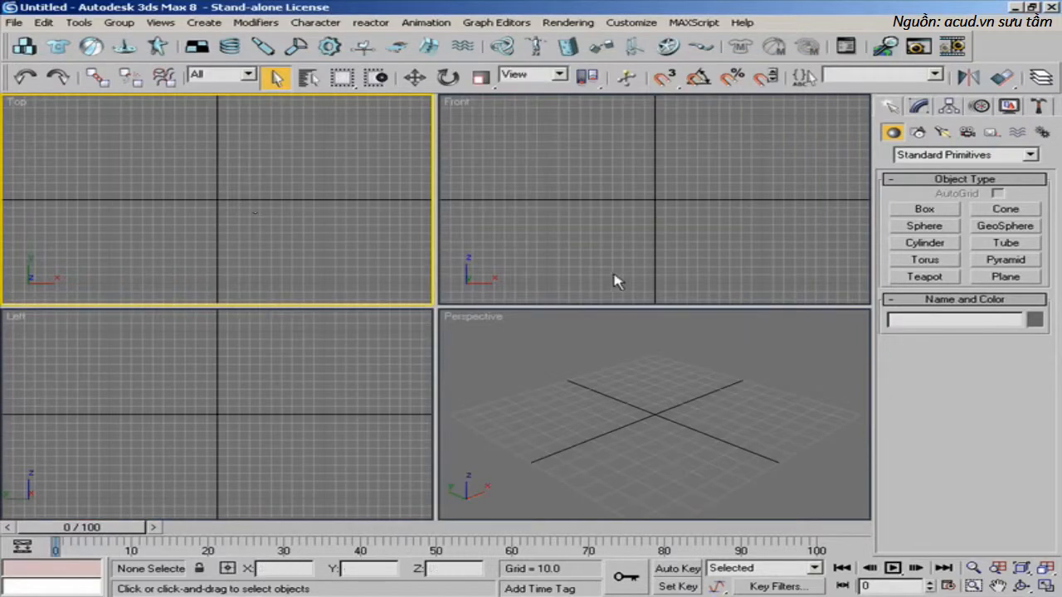
- Create a box in the Top view about 169 units long, 249 wide and 106 high, and show its editable parameters
{"action": "left_click", "coordinate": [938, 210]}
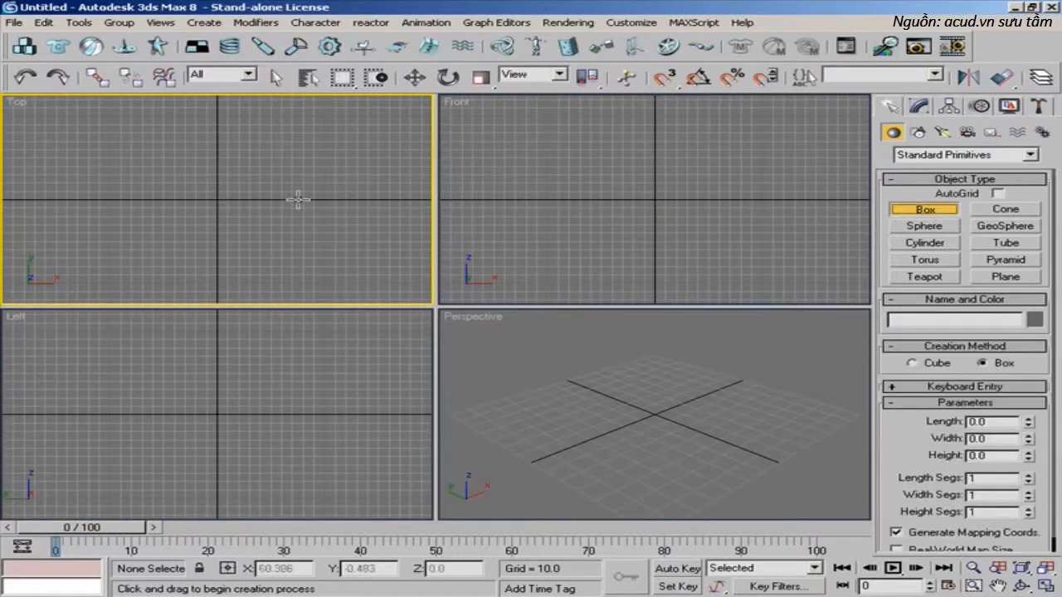
{"action": "left_click_drag", "start_coordinate": [63, 122], "coordinate": [330, 262]}
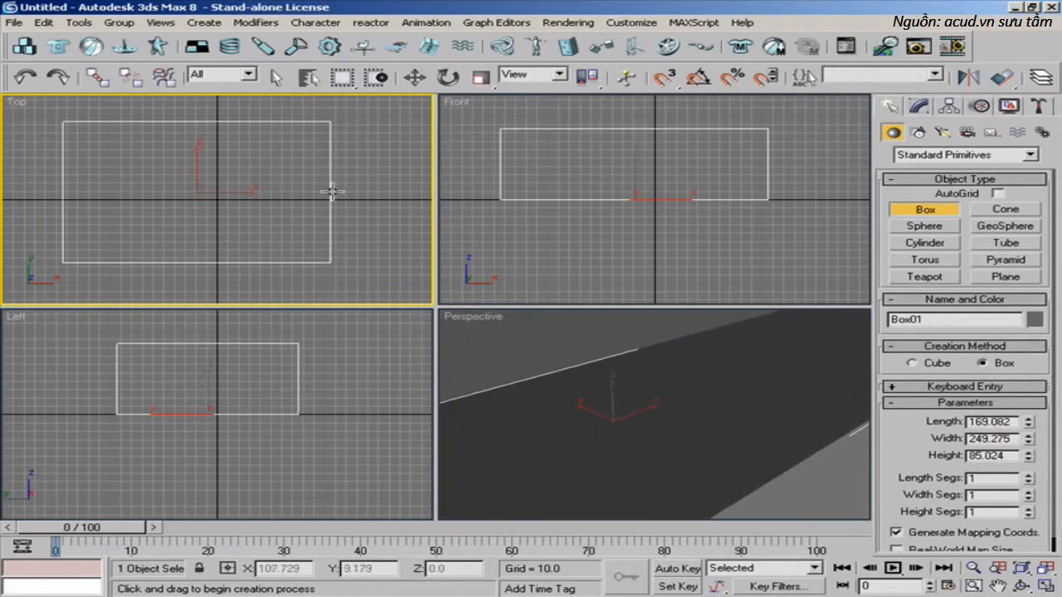
{"action": "left_click", "coordinate": [331, 172]}
{"action": "right_click", "coordinate": [318, 190]}
{"action": "left_click", "coordinate": [521, 339]}
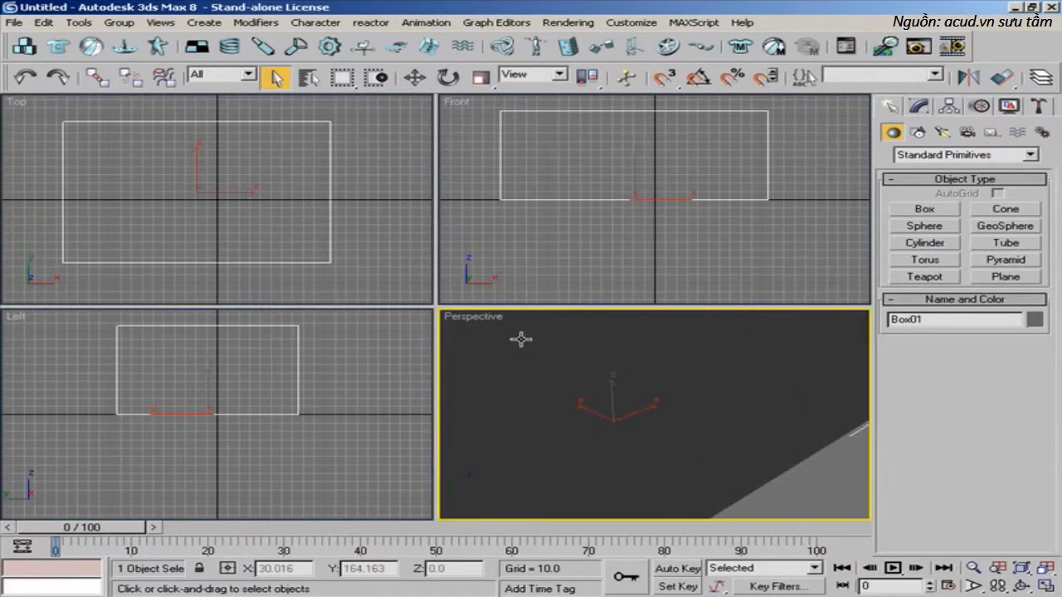
{"action": "scroll", "coordinate": [521, 339], "scroll_direction": "down", "scroll_amount": 4}
{"action": "middle_click_drag", "start_coordinate": [555, 397], "coordinate": [481, 443], "text": "alt"}
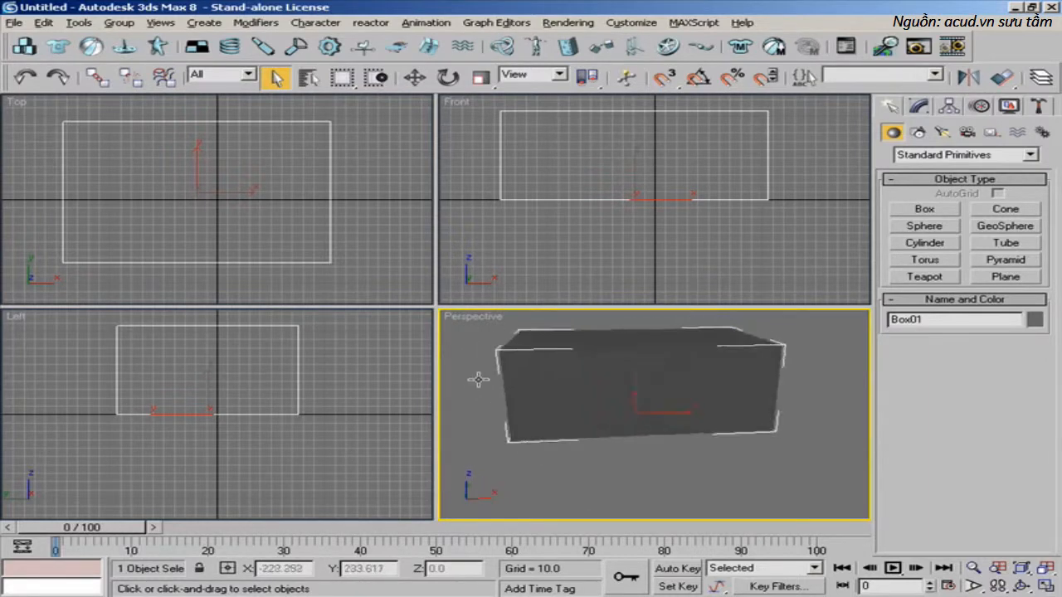
{"action": "left_click", "coordinate": [918, 107]}
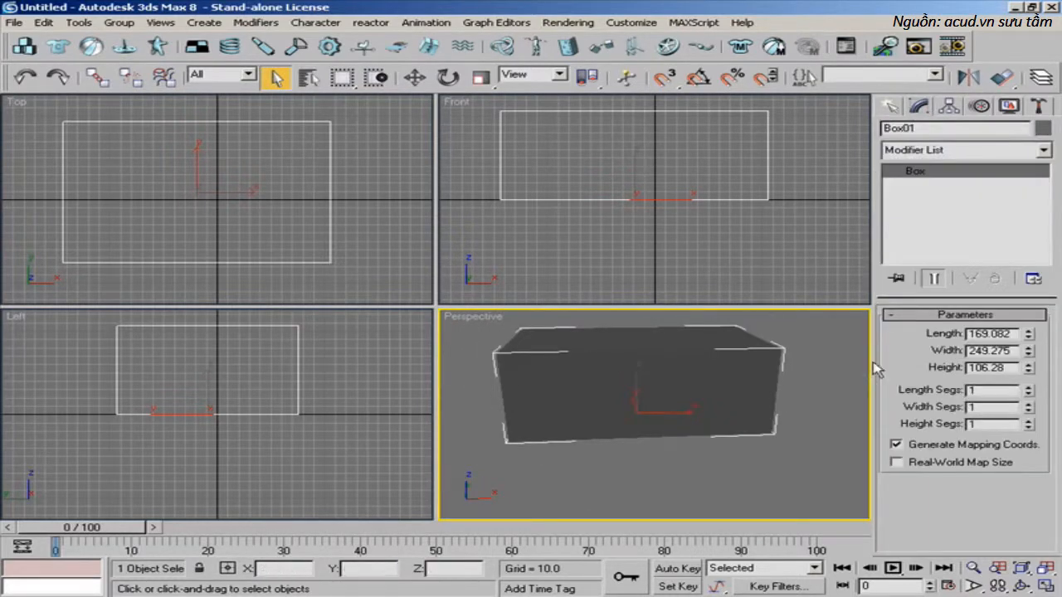
- Set the display unit scale to US Standard with Fractional Feet at 1/8 precision
{"action": "left_click", "coordinate": [631, 22]}
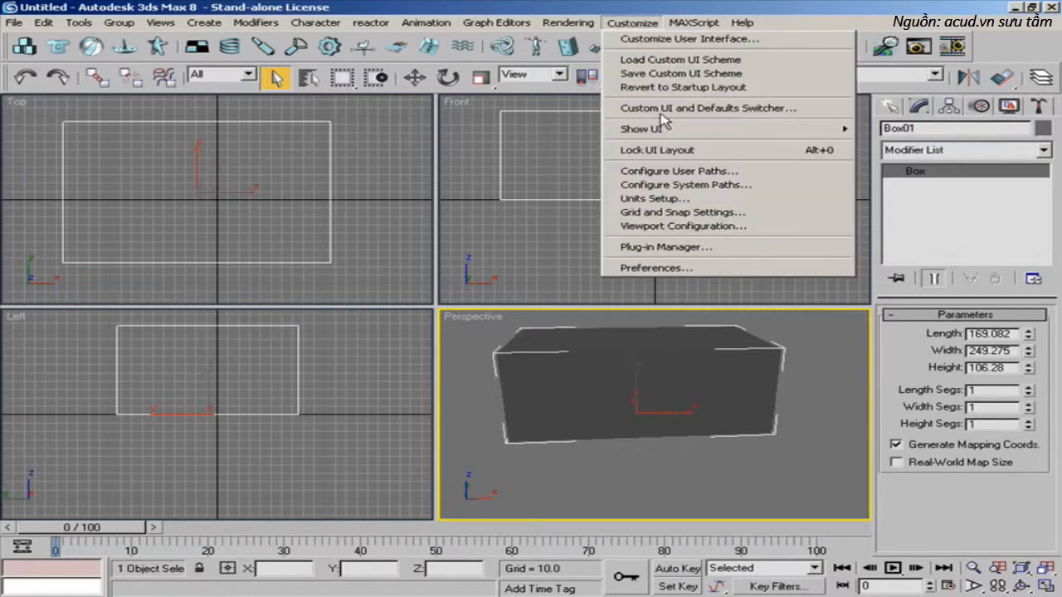
{"action": "left_click", "coordinate": [632, 23]}
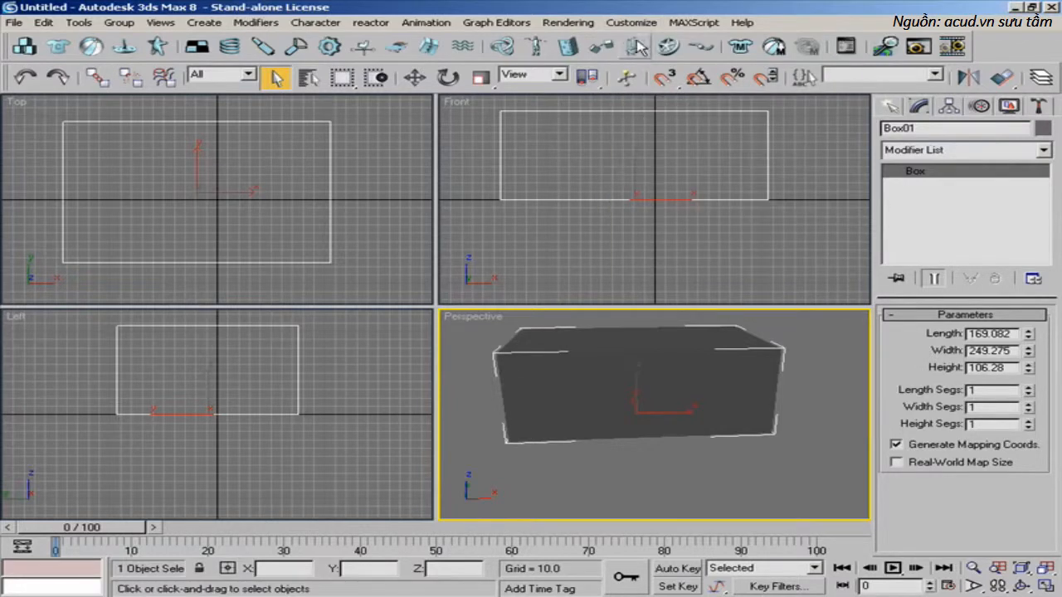
{"action": "left_click", "coordinate": [632, 23]}
{"action": "left_click", "coordinate": [651, 198]}
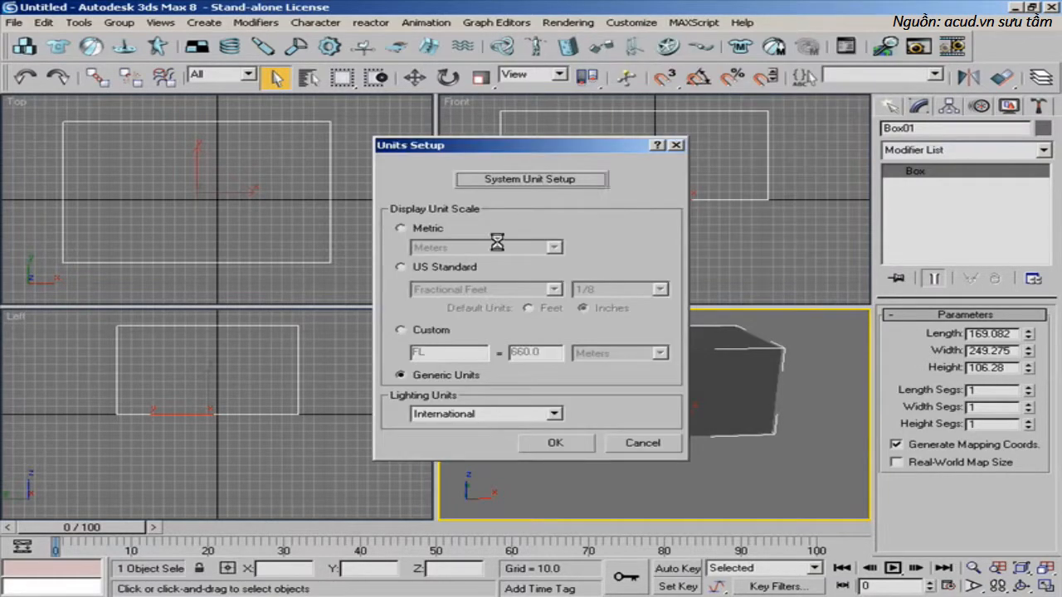
{"action": "left_click", "coordinate": [400, 267]}
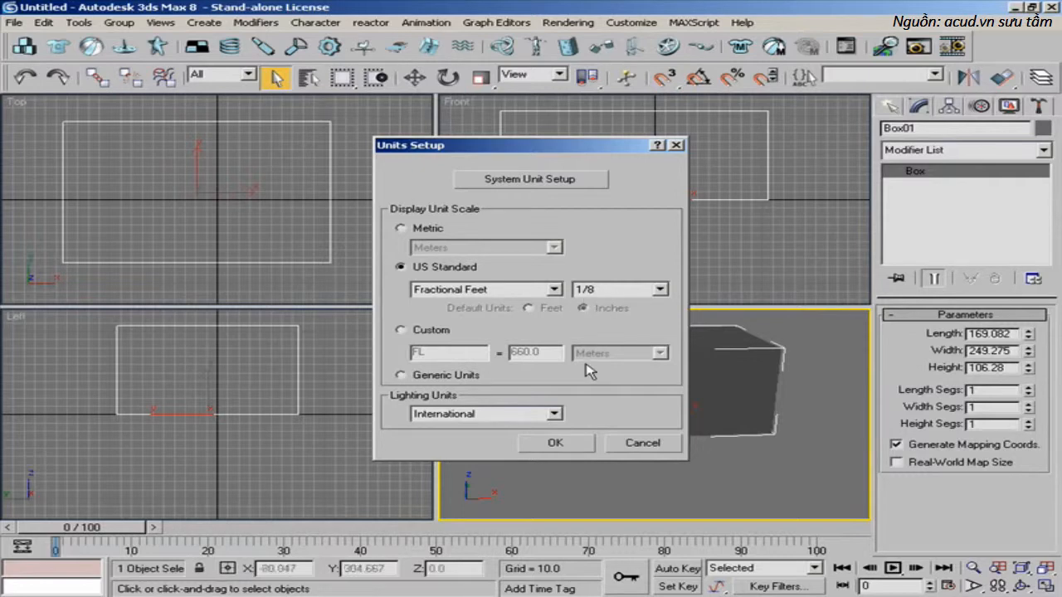
{"action": "left_click", "coordinate": [555, 443]}
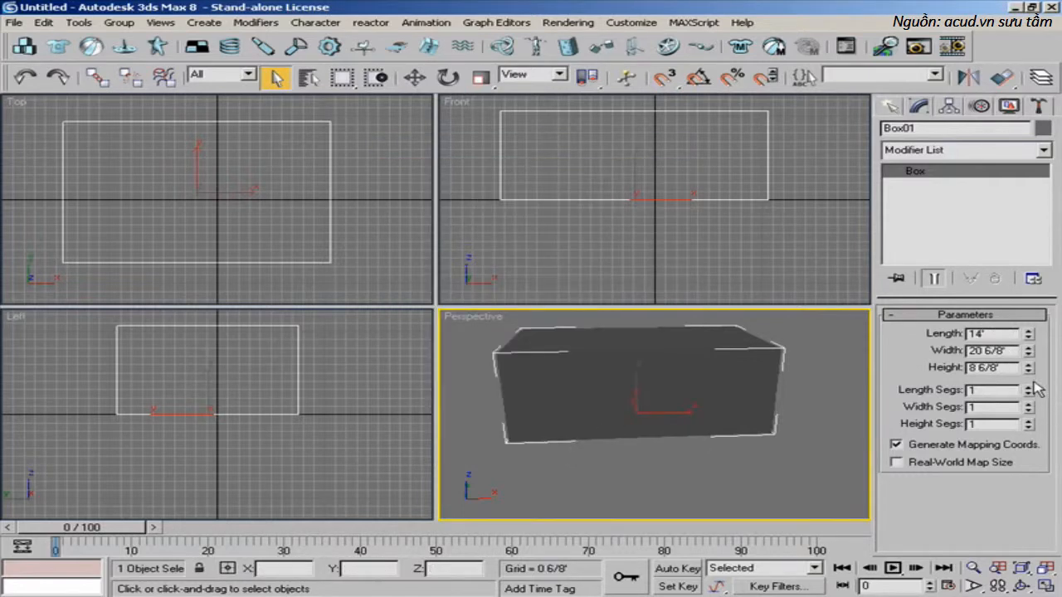
- Set the box's height to 10 feet
{"action": "left_click_drag", "start_coordinate": [1003, 366], "coordinate": [943, 375]}
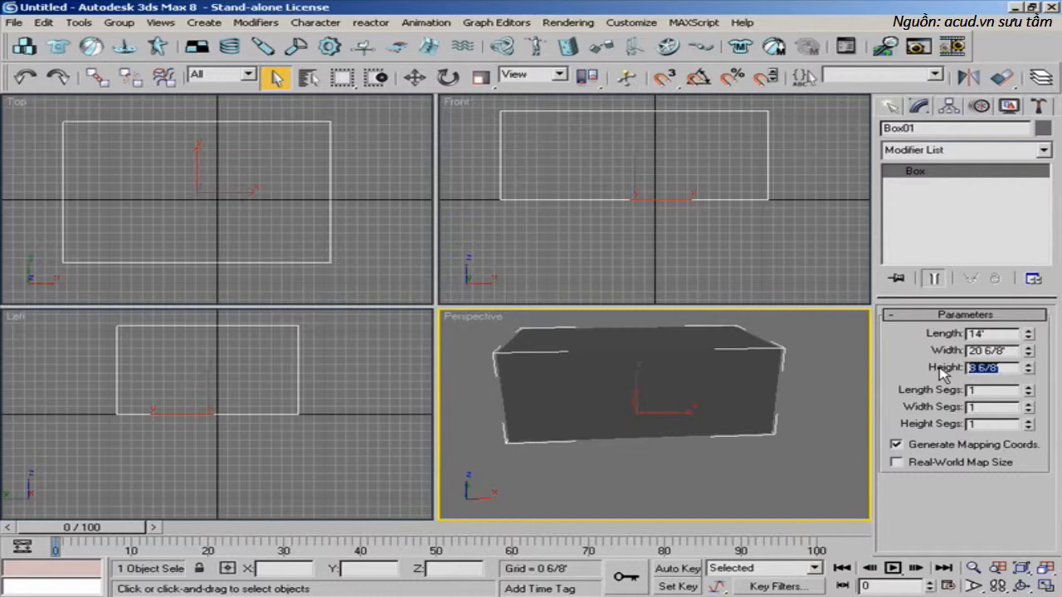
{"action": "type", "text": "10"}
{"action": "key", "text": "Return"}
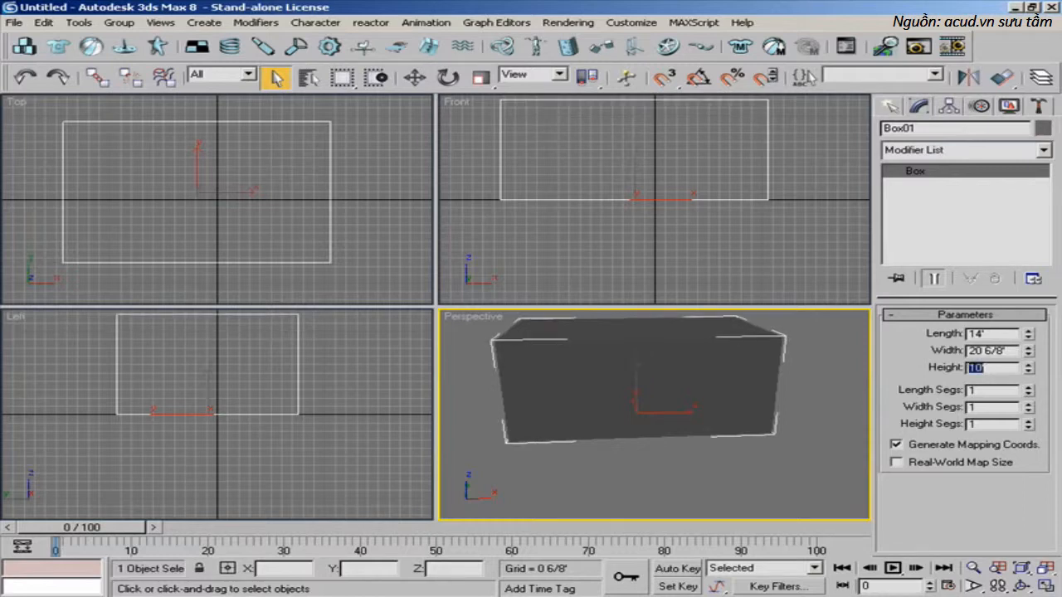
- Convert the box to an Editable Poly
{"action": "middle_click_drag", "start_coordinate": [857, 429], "coordinate": [815, 374], "text": "alt"}
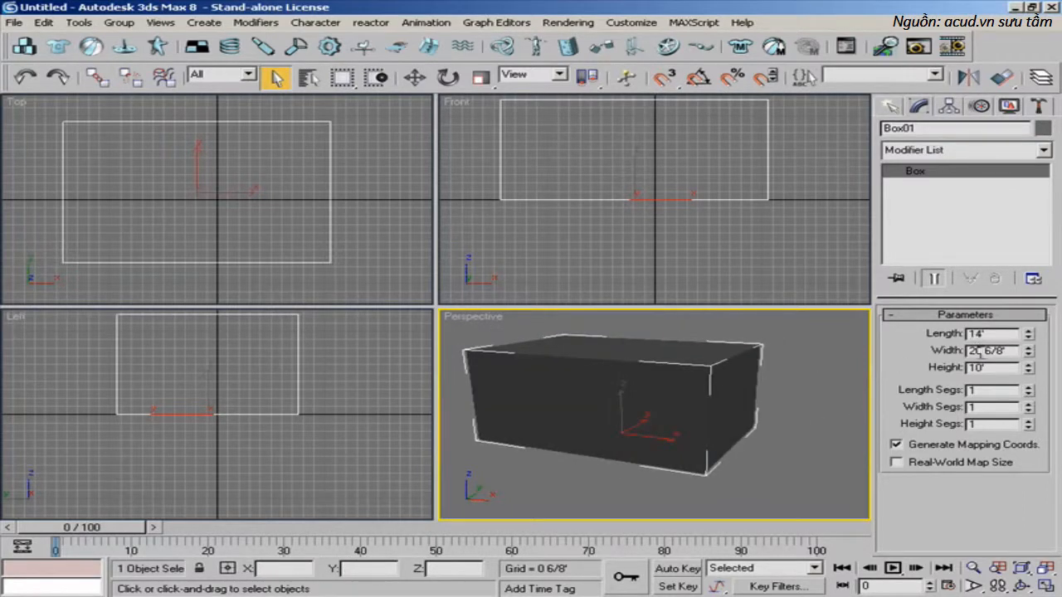
{"action": "middle_click_drag", "start_coordinate": [670, 356], "coordinate": [490, 335], "text": "alt"}
{"action": "key", "text": "alt+w"}
{"action": "scroll", "coordinate": [476, 348], "scroll_direction": "down", "scroll_amount": 2}
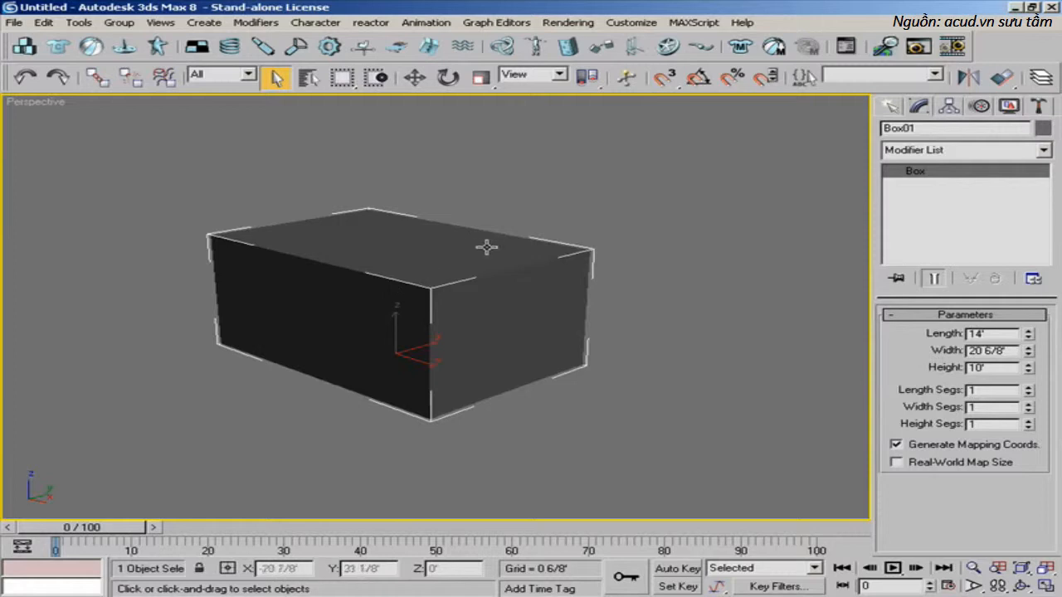
{"action": "right_click", "coordinate": [401, 261]}
{"action": "mouse_move", "coordinate": [439, 393]}
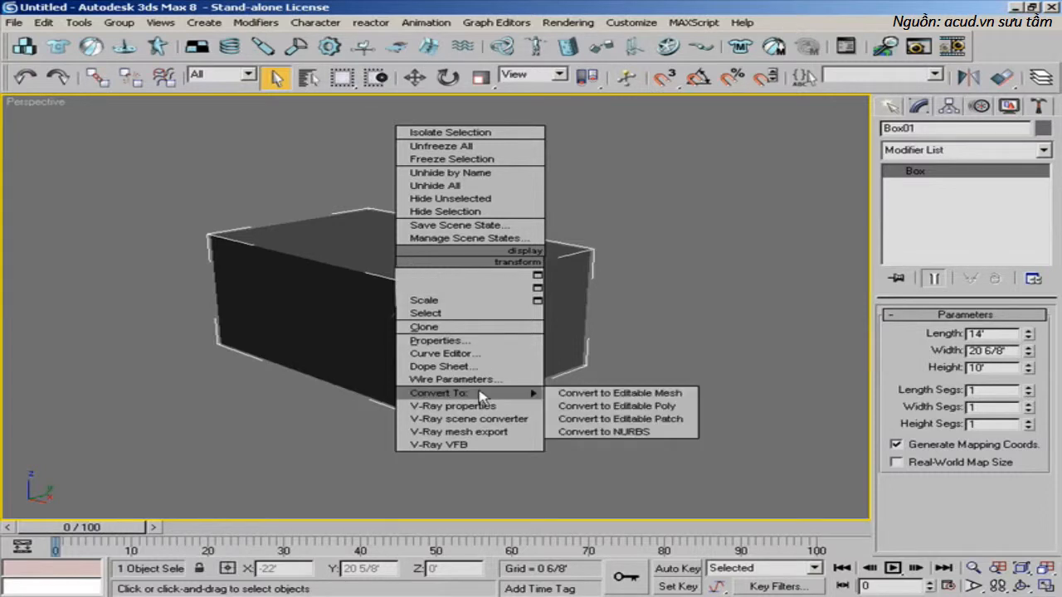
{"action": "left_click", "coordinate": [591, 406]}
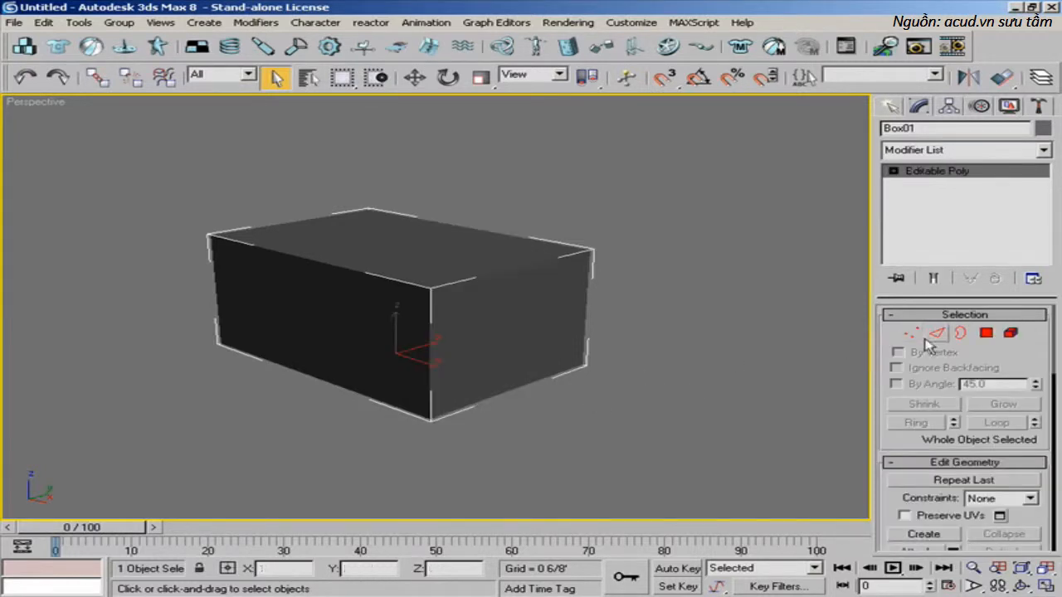
- Select all polygons of the box and flip their normals so they face inward
{"action": "left_click", "coordinate": [985, 332]}
{"action": "left_click_drag", "start_coordinate": [152, 168], "coordinate": [675, 453]}
{"action": "middle_click_drag", "start_coordinate": [586, 387], "coordinate": [611, 363], "text": "alt"}
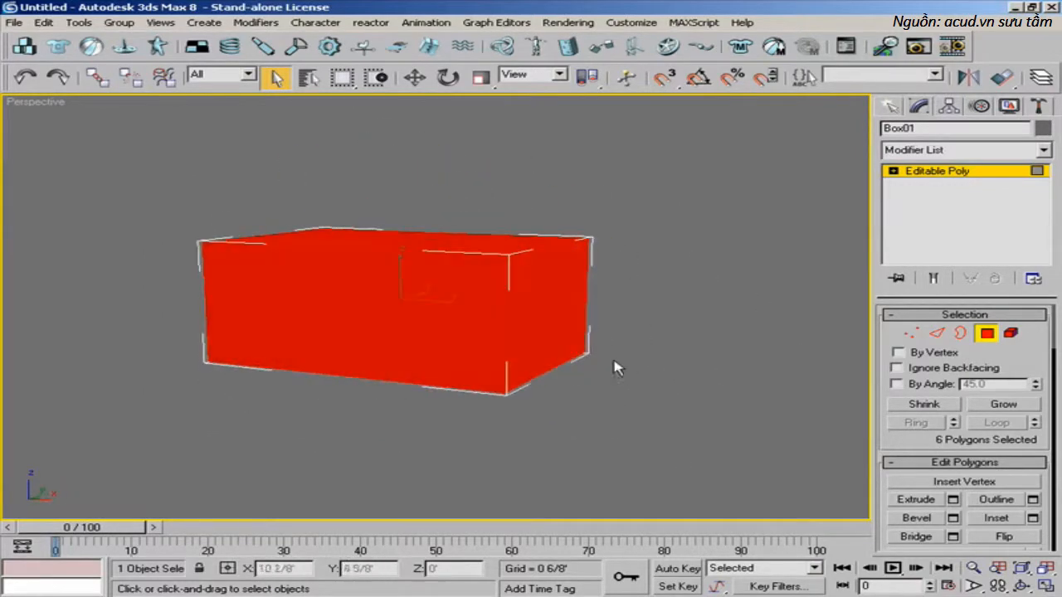
{"action": "right_click", "coordinate": [495, 325]}
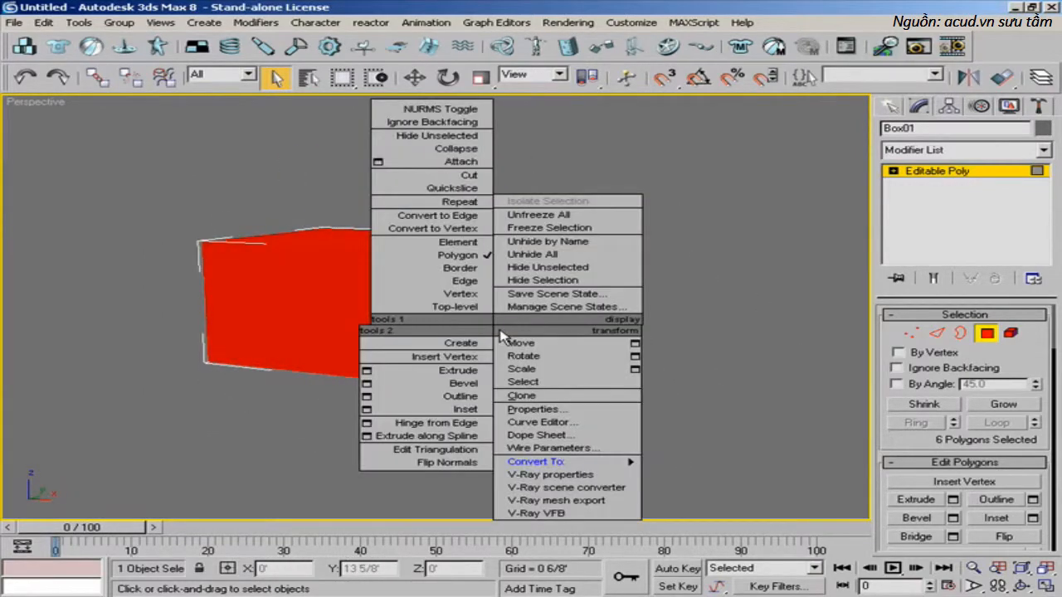
{"action": "left_click", "coordinate": [448, 462]}
{"action": "left_click", "coordinate": [986, 335]}
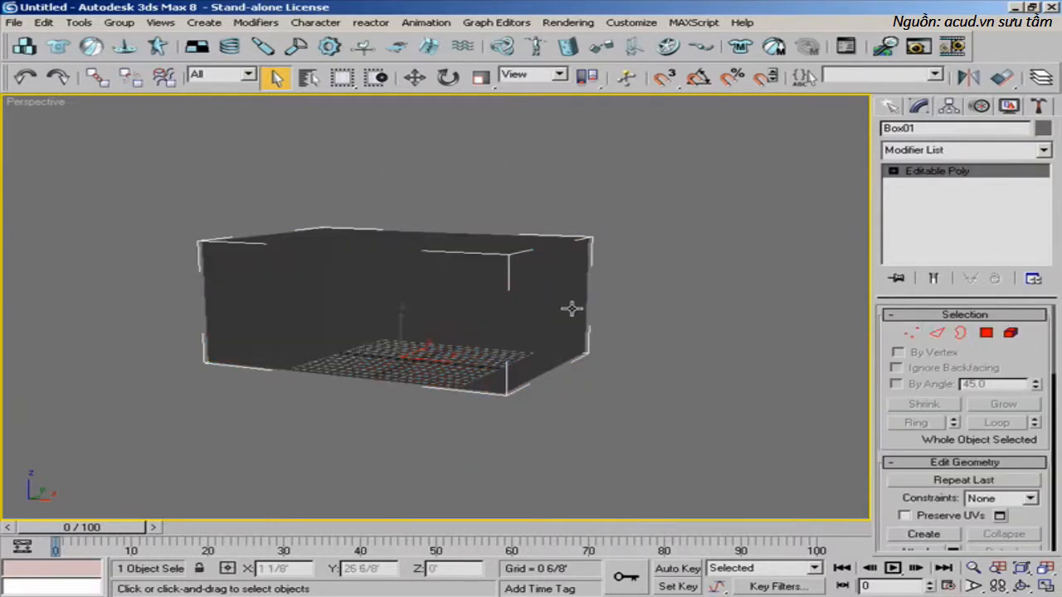
- Check the interiorSketch drawing for the position of the angled brick wall, and return to the 3ds Max scene
{"action": "middle_click_drag", "start_coordinate": [554, 308], "coordinate": [621, 337], "text": "alt"}
{"action": "key", "text": "alt+w"}
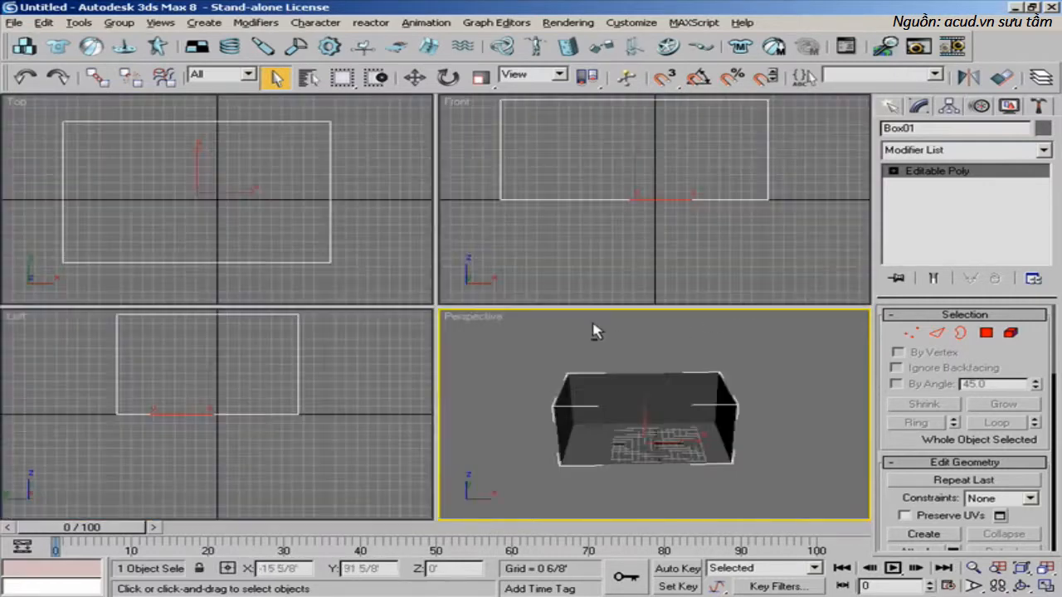
{"action": "middle_click_drag", "start_coordinate": [322, 246], "coordinate": [335, 229]}
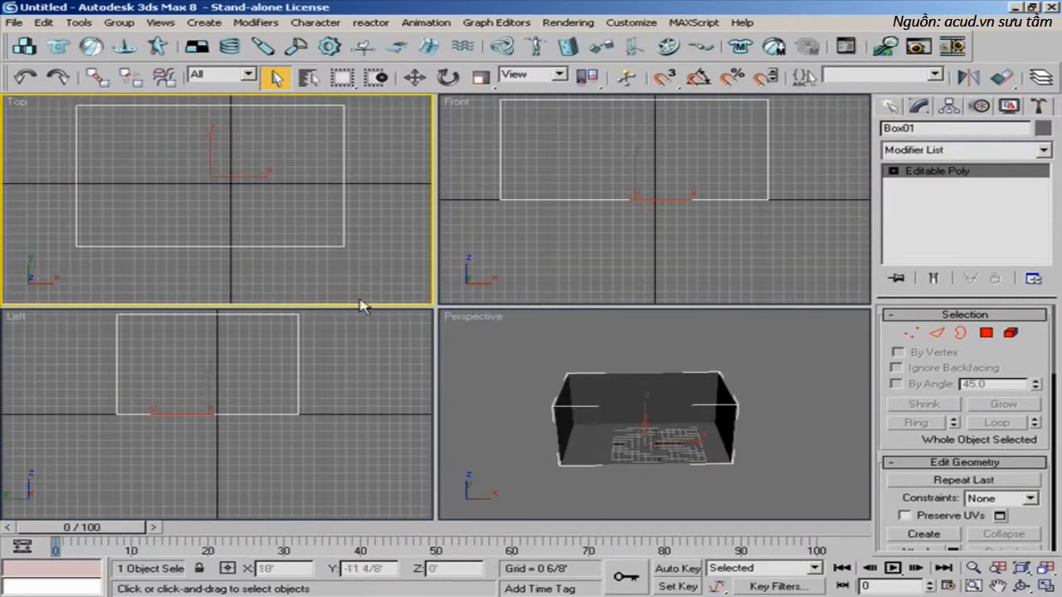
{"action": "key", "text": "alt+Tab"}
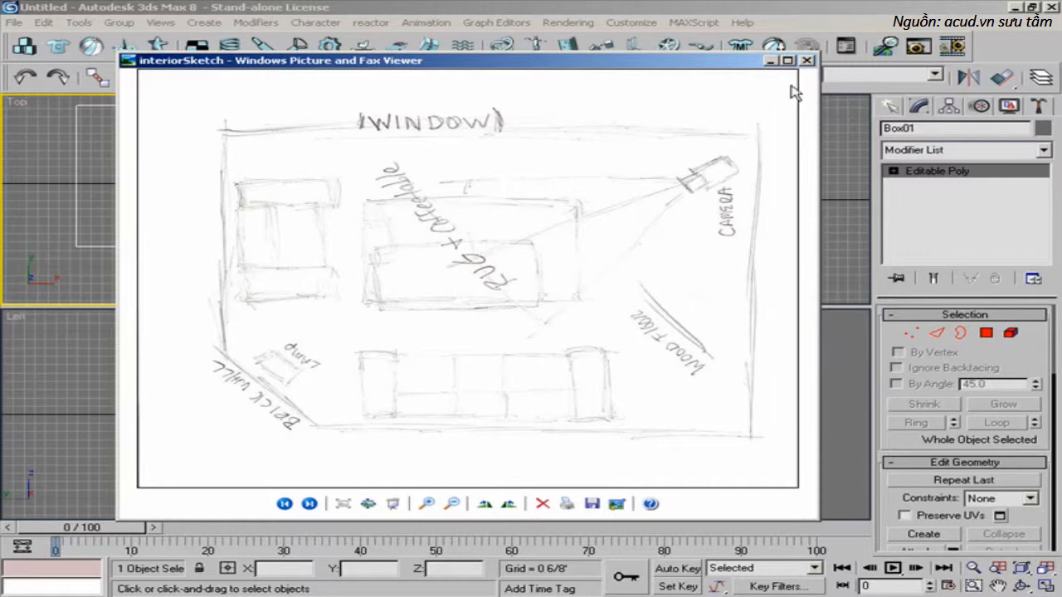
{"action": "left_click", "coordinate": [769, 61]}
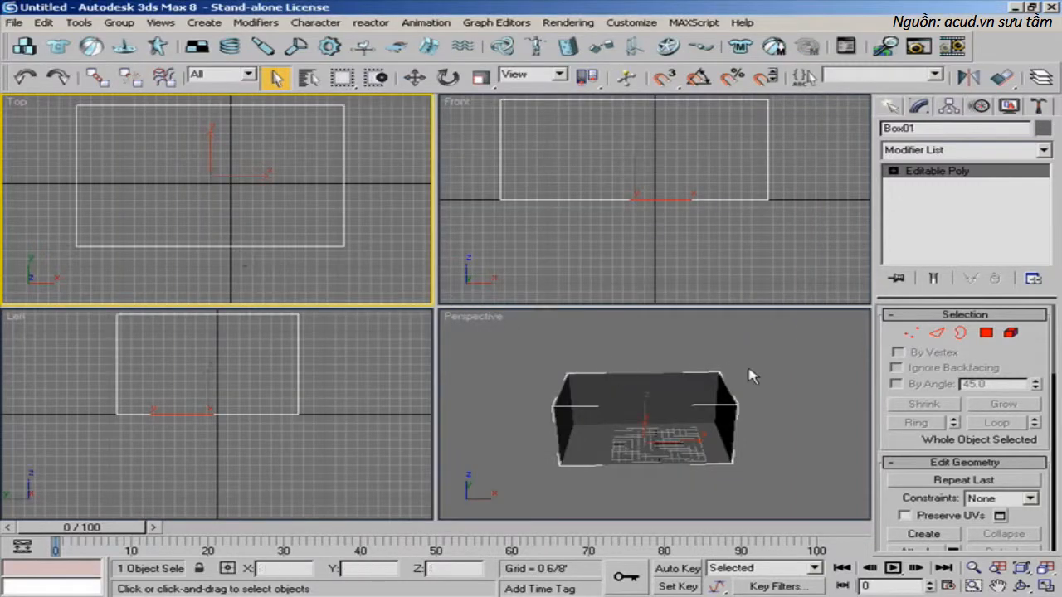
- Chamfer the vertical edge at the room's front-left corner by 4 feet to form the angled wall
{"action": "left_click", "coordinate": [936, 332]}
{"action": "left_click", "coordinate": [557, 435]}
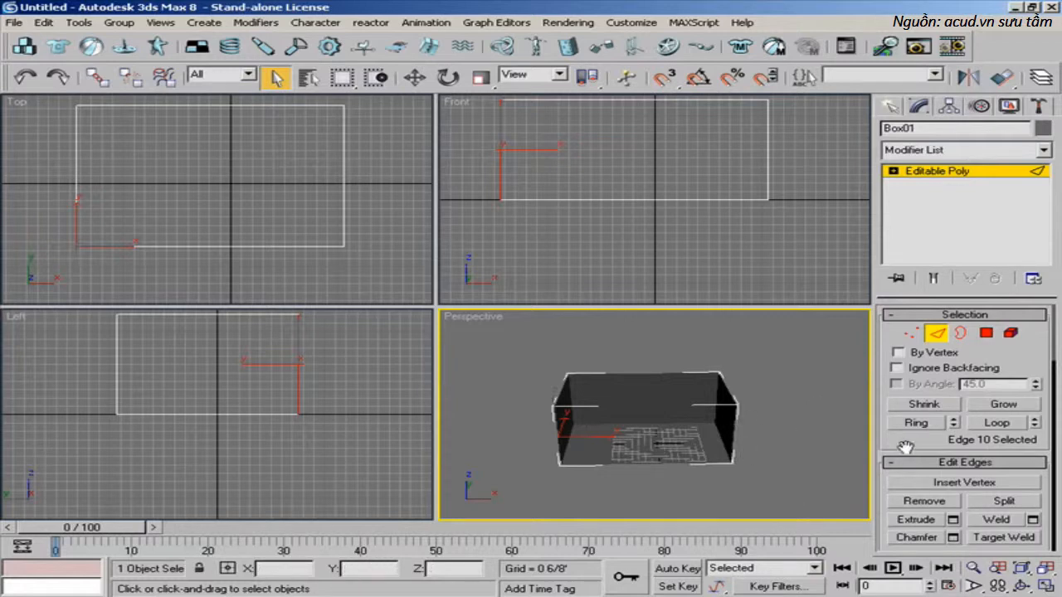
{"action": "left_click_drag", "start_coordinate": [902, 447], "coordinate": [894, 282]}
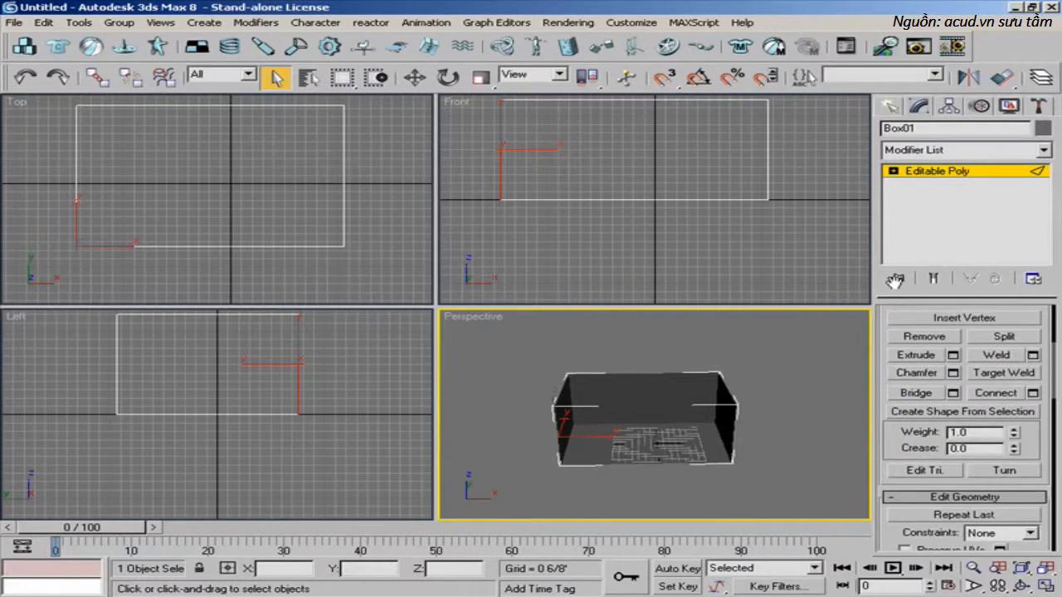
{"action": "left_click", "coordinate": [953, 373]}
{"action": "left_click_drag", "start_coordinate": [545, 256], "coordinate": [736, 253]}
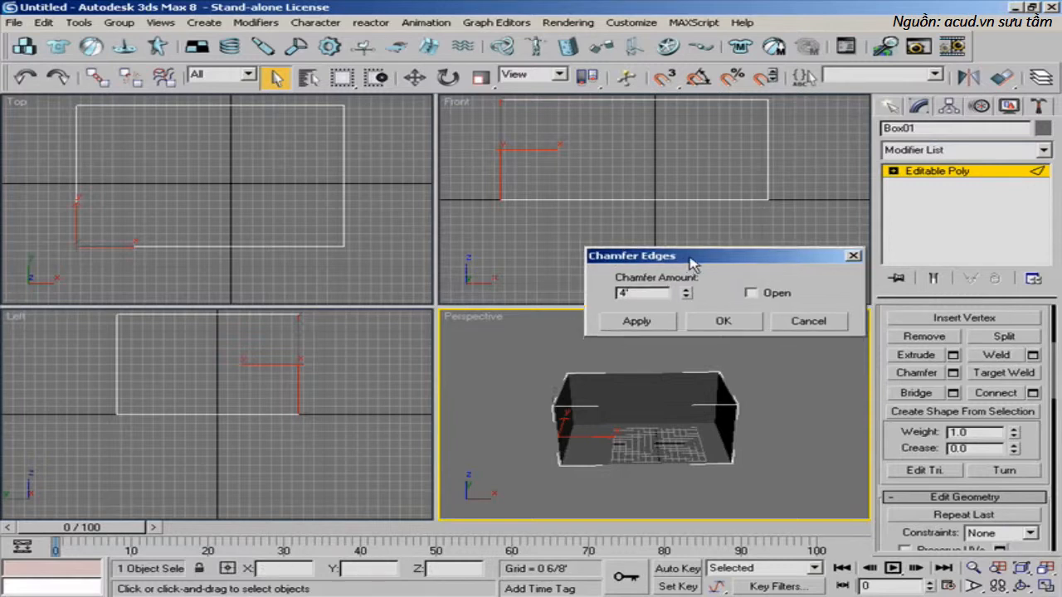
{"action": "left_click_drag", "start_coordinate": [693, 259], "coordinate": [705, 244]}
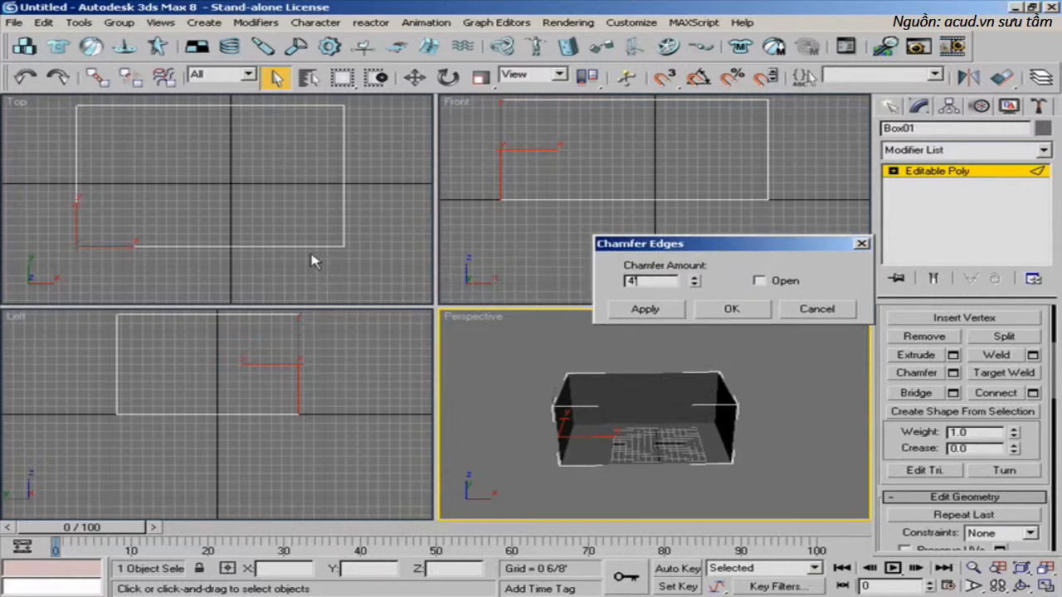
{"action": "left_click", "coordinate": [731, 310]}
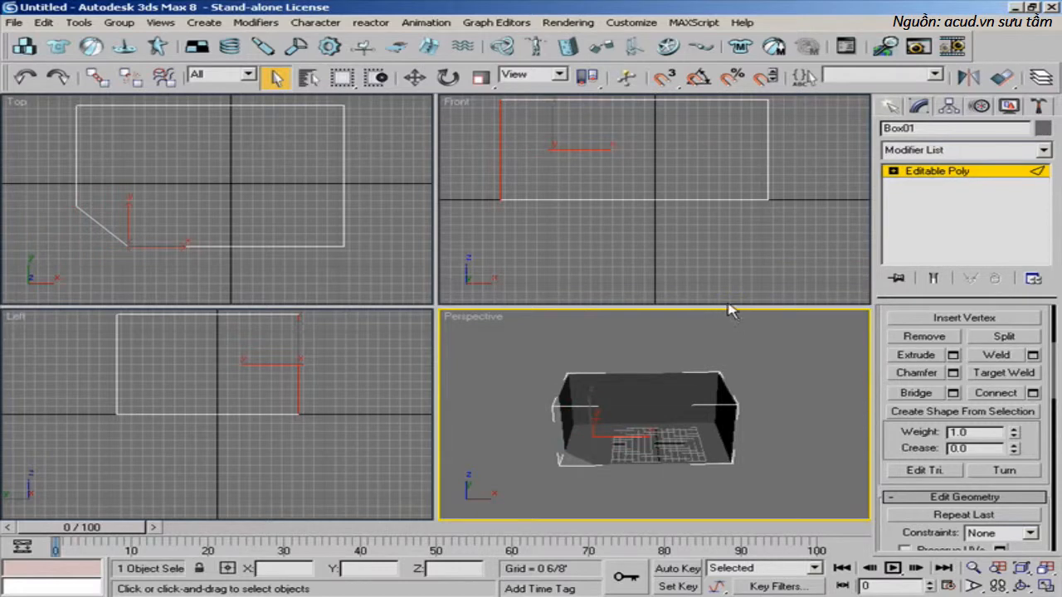
- Examine the angled corner and the interior walls of the room in the maximized Perspective view
{"action": "middle_click_drag", "start_coordinate": [644, 372], "coordinate": [608, 373], "text": "alt"}
{"action": "middle_click_drag", "start_coordinate": [281, 232], "coordinate": [285, 243]}
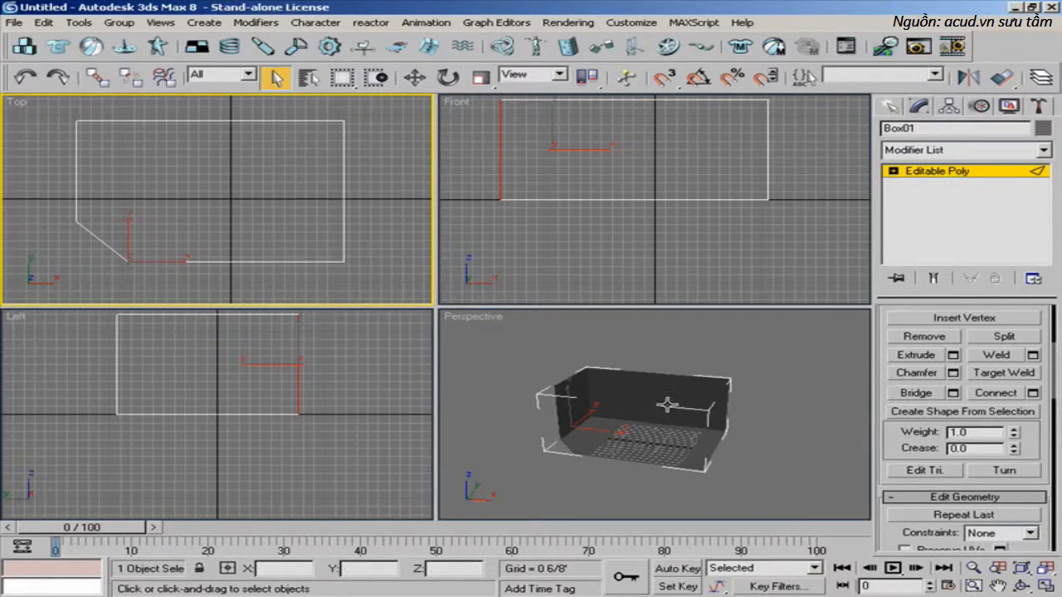
{"action": "middle_click_drag", "start_coordinate": [675, 405], "coordinate": [621, 389], "text": "alt"}
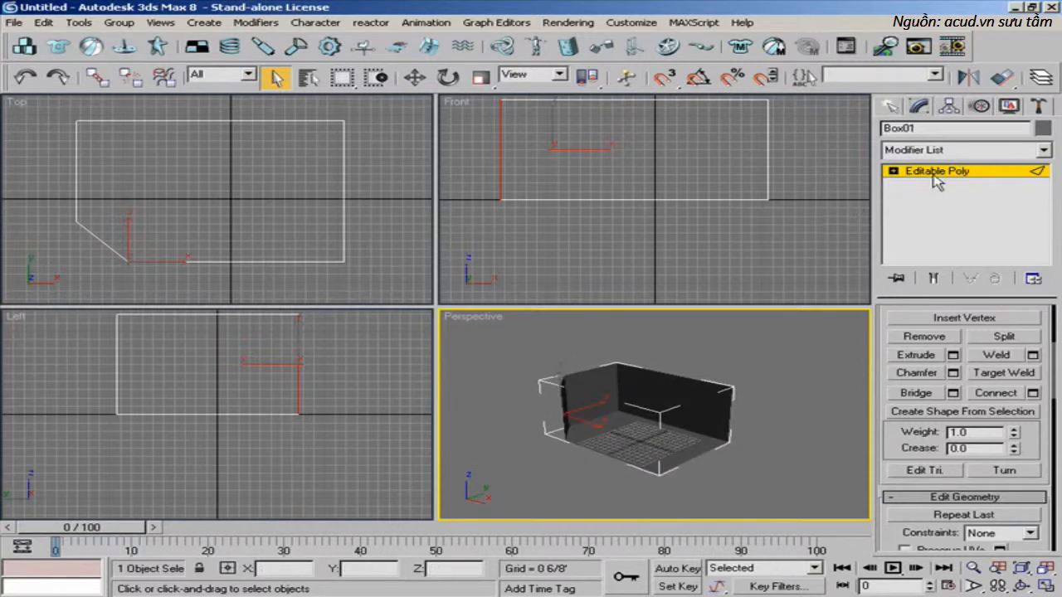
{"action": "middle_click_drag", "start_coordinate": [735, 335], "coordinate": [685, 354], "text": "alt"}
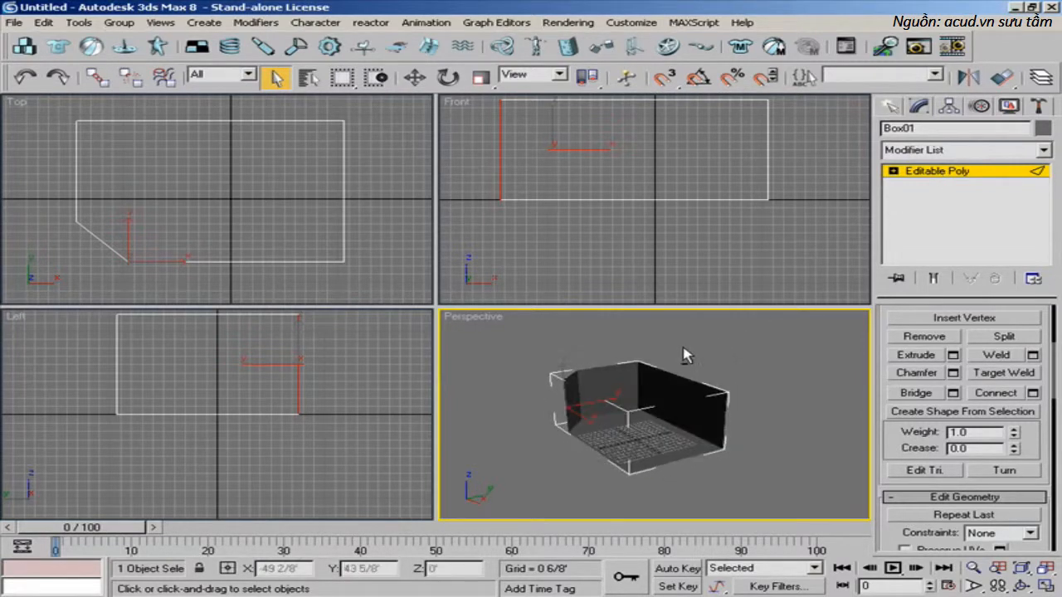
{"action": "key", "text": "alt+w"}
{"action": "middle_click_drag", "start_coordinate": [685, 355], "coordinate": [547, 330], "text": "alt"}
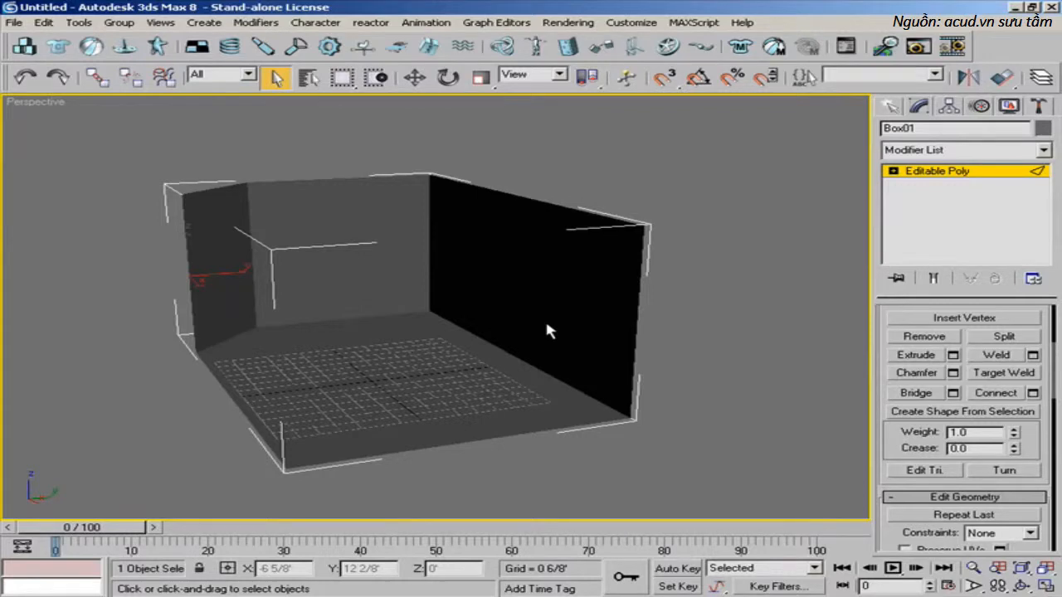
{"action": "mouse_move", "coordinate": [547, 326]}
{"action": "middle_mouse_down", "text": "alt"}
{"action": "mouse_move", "coordinate": [444, 315]}
{"action": "mouse_move", "coordinate": [498, 315]}
{"action": "mouse_move", "coordinate": [543, 356]}
{"action": "mouse_move", "coordinate": [441, 335]}
{"action": "mouse_move", "coordinate": [535, 335]}
{"action": "middle_mouse_up", "text": "alt"}
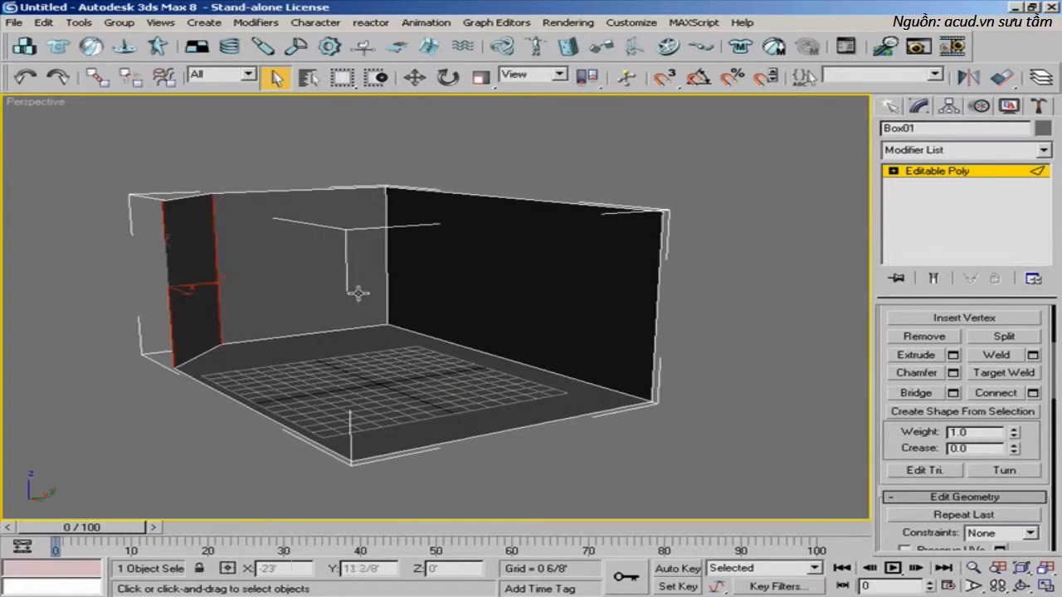
{"action": "left_click", "coordinate": [688, 199]}
{"action": "middle_click_drag", "start_coordinate": [590, 270], "coordinate": [656, 296], "text": "alt"}
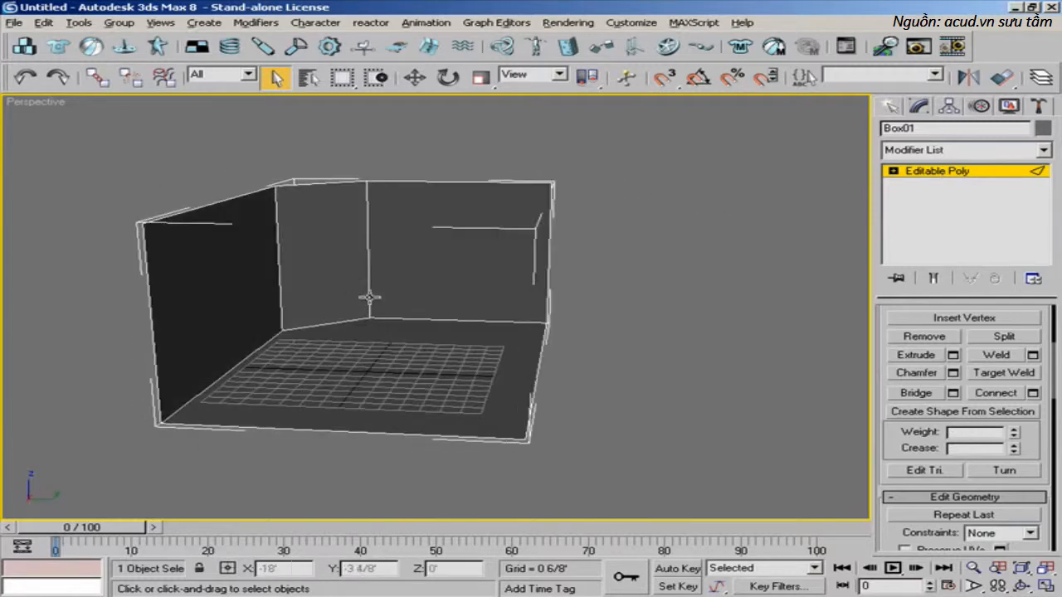
{"action": "middle_click_drag", "start_coordinate": [367, 296], "coordinate": [401, 311], "text": "alt"}
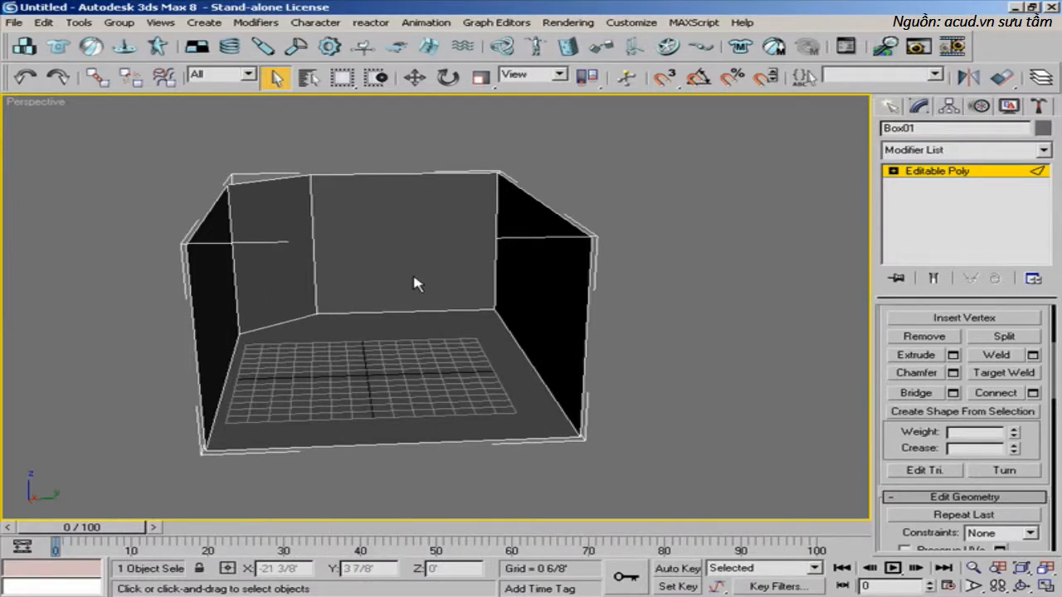
{"action": "middle_click_drag", "start_coordinate": [416, 283], "coordinate": [337, 256], "text": "alt"}
{"action": "scroll", "coordinate": [406, 264], "scroll_direction": "up", "scroll_amount": 3}
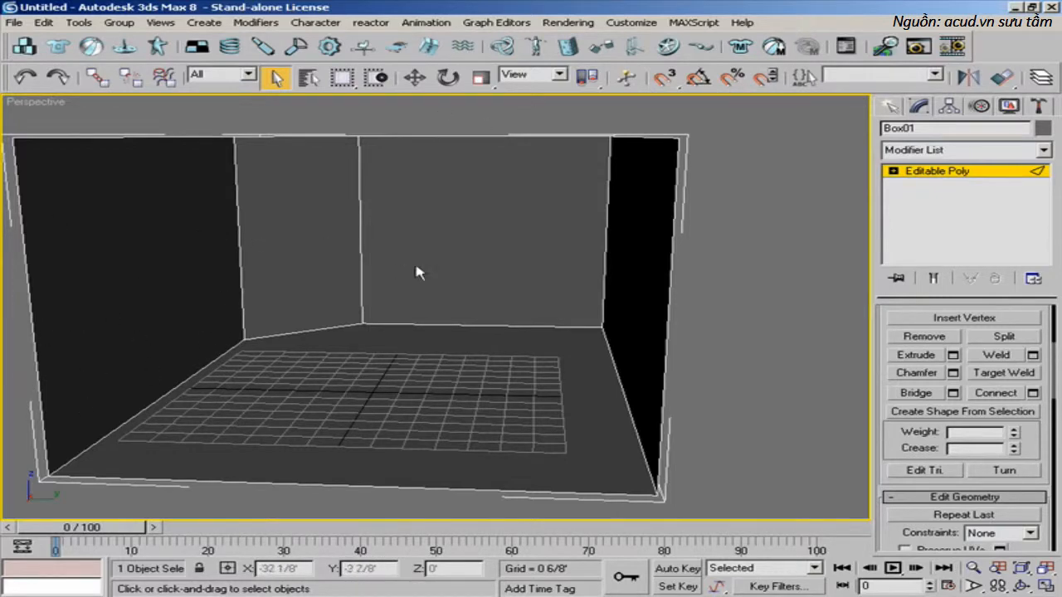
- Select one vertical edge of the angled wall and extend the selection with Ring to all of the room's vertical edges
{"action": "left_click", "coordinate": [894, 171]}
{"action": "left_click", "coordinate": [927, 197]}
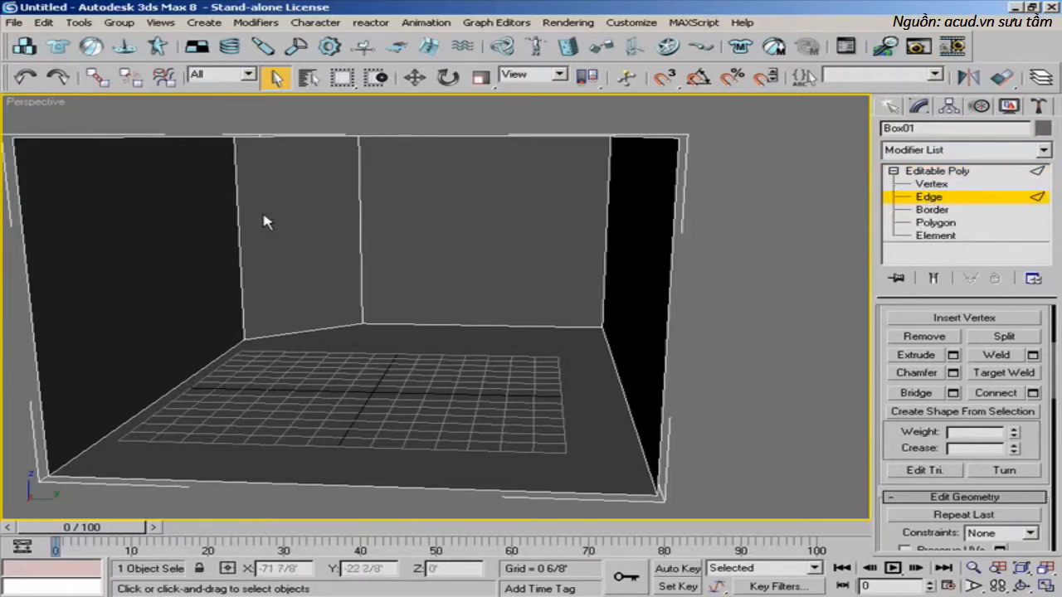
{"action": "middle_click_drag", "start_coordinate": [265, 221], "coordinate": [157, 164], "text": "alt"}
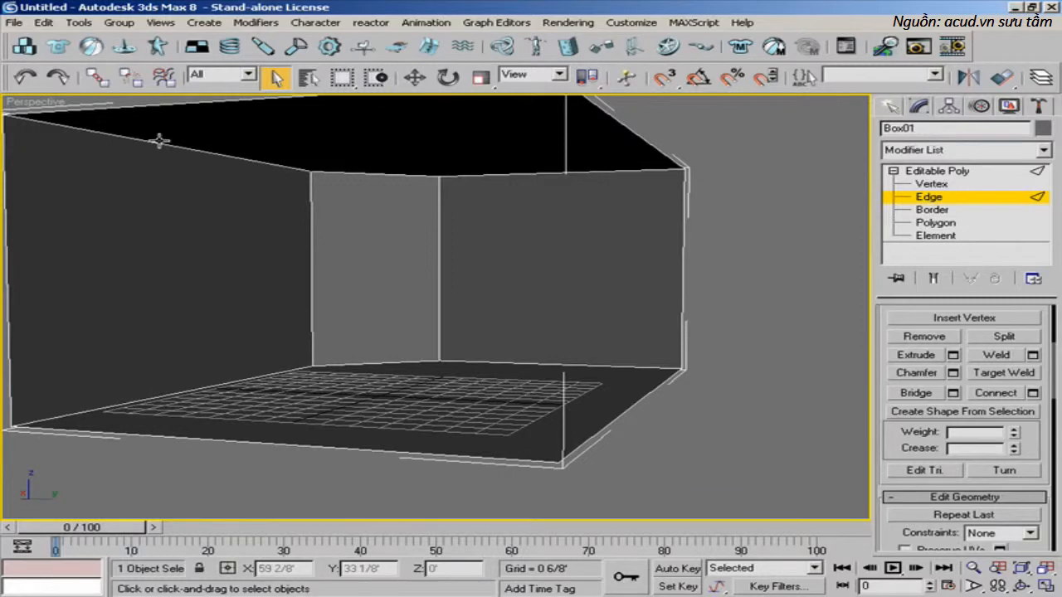
{"action": "middle_click_drag", "start_coordinate": [351, 260], "coordinate": [393, 262], "text": "alt"}
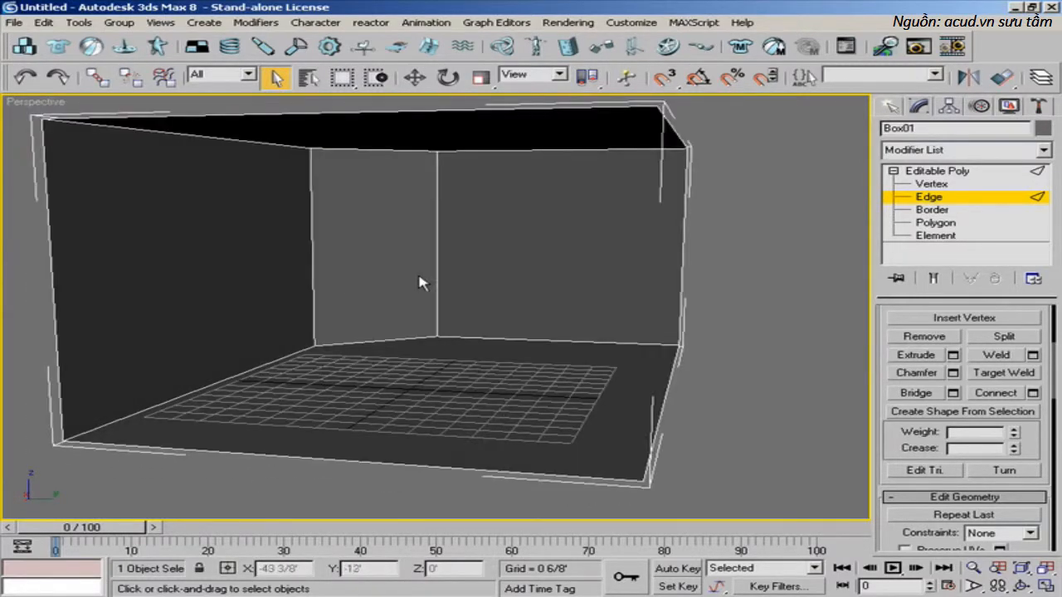
{"action": "left_click", "coordinate": [306, 225]}
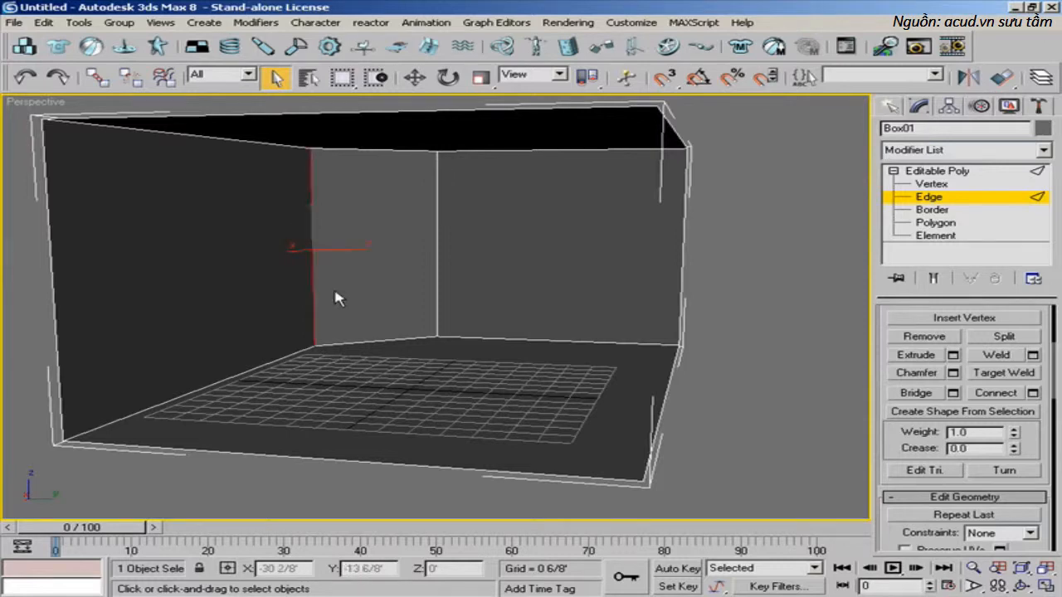
{"action": "middle_click_drag", "start_coordinate": [340, 299], "coordinate": [349, 304], "text": "alt"}
{"action": "middle_click_drag", "start_coordinate": [316, 263], "coordinate": [320, 259], "text": "alt"}
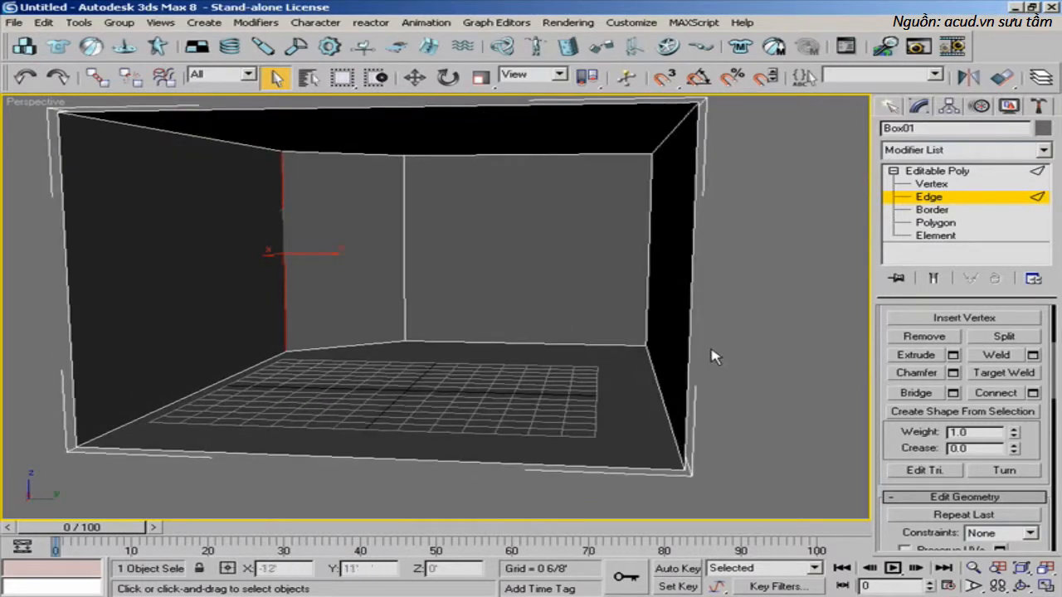
{"action": "left_click_drag", "start_coordinate": [881, 313], "coordinate": [883, 399]}
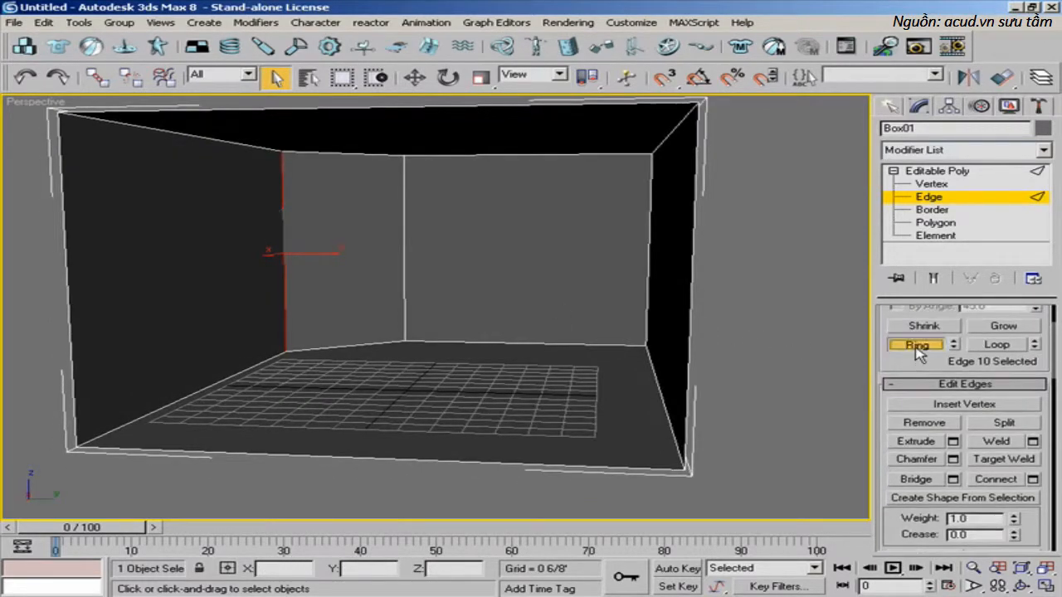
{"action": "left_click", "coordinate": [916, 345]}
{"action": "middle_click_drag", "start_coordinate": [461, 332], "coordinate": [609, 343], "text": "alt"}
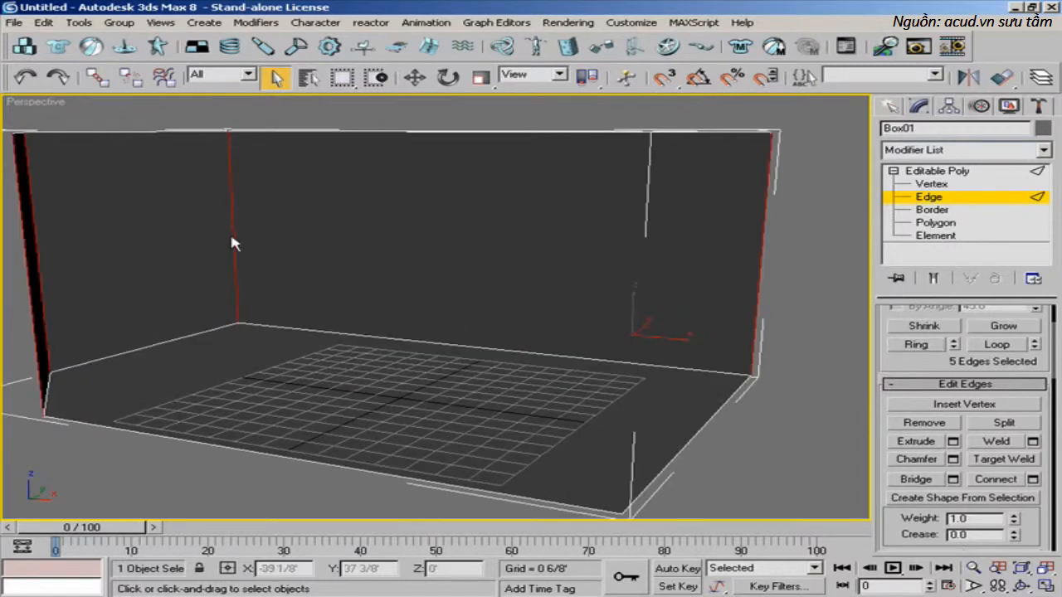
{"action": "middle_click_drag", "start_coordinate": [414, 288], "coordinate": [280, 287], "text": "alt"}
{"action": "middle_click_drag", "start_coordinate": [339, 304], "coordinate": [334, 296], "text": "alt"}
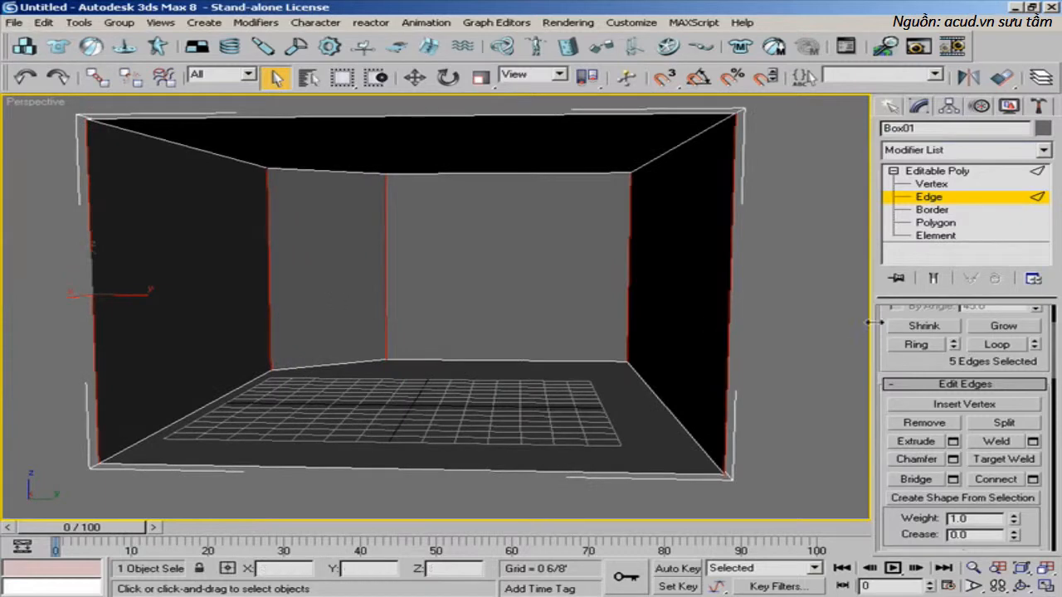
- Connect the selected vertical edges with 4 segments to add horizontal divisions around all the walls
{"action": "left_click", "coordinate": [1036, 480]}
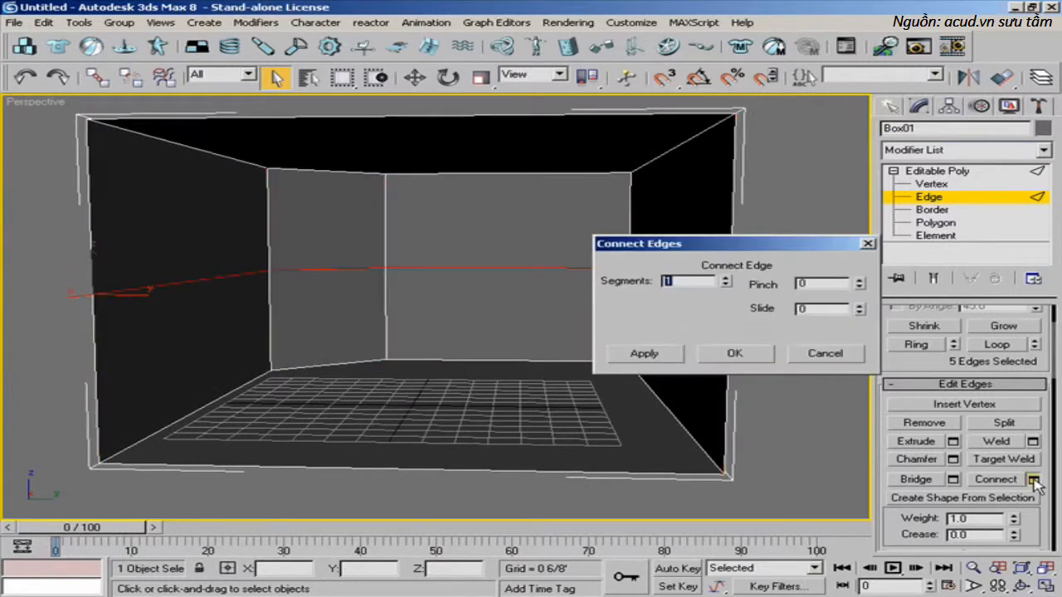
{"action": "middle_click_drag", "start_coordinate": [473, 307], "coordinate": [430, 313], "text": "alt"}
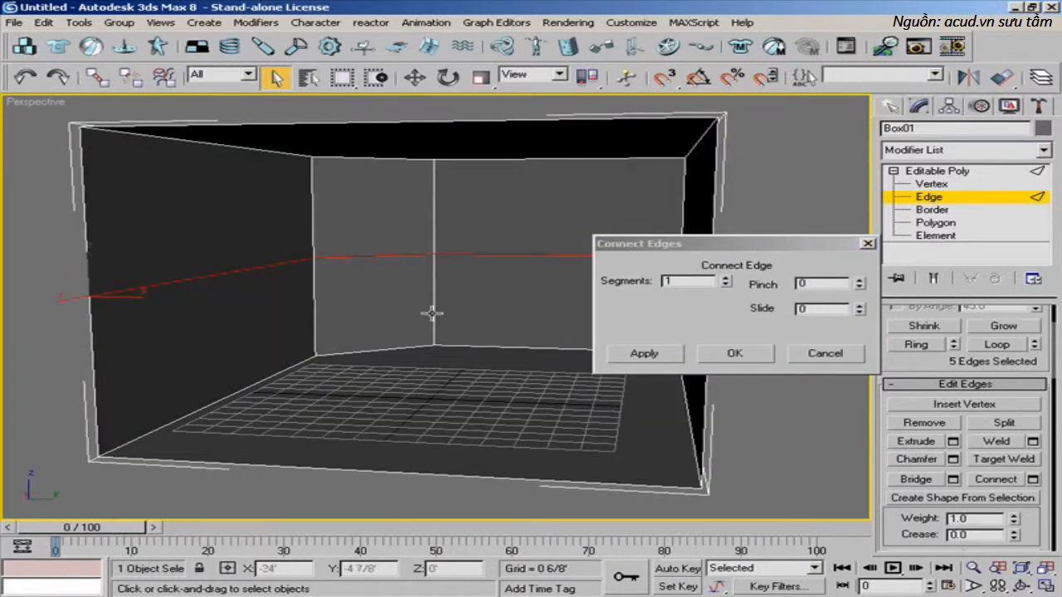
{"action": "left_click", "coordinate": [726, 279]}
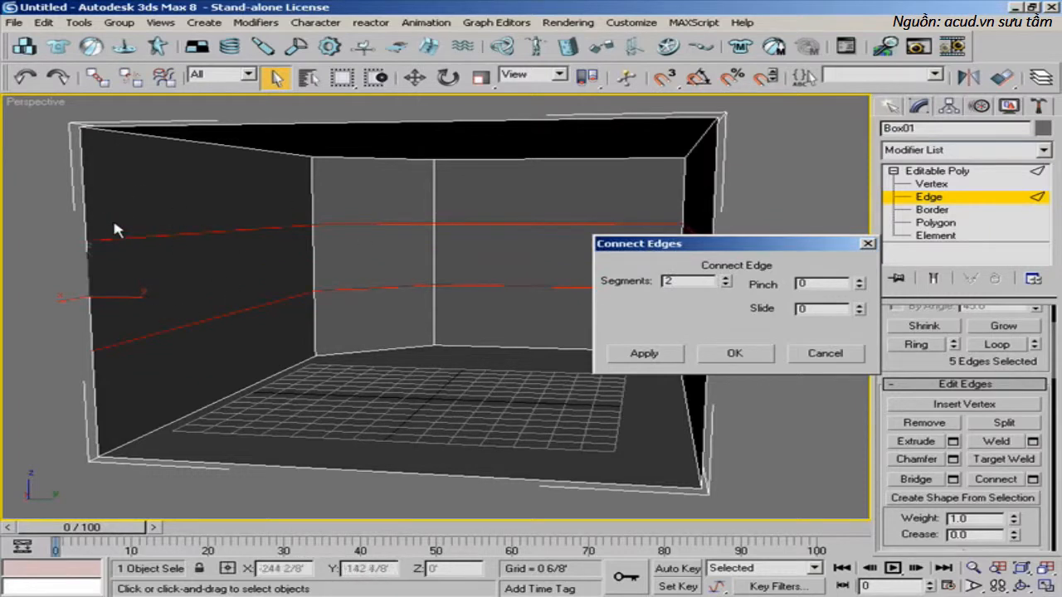
{"action": "left_click", "coordinate": [725, 279]}
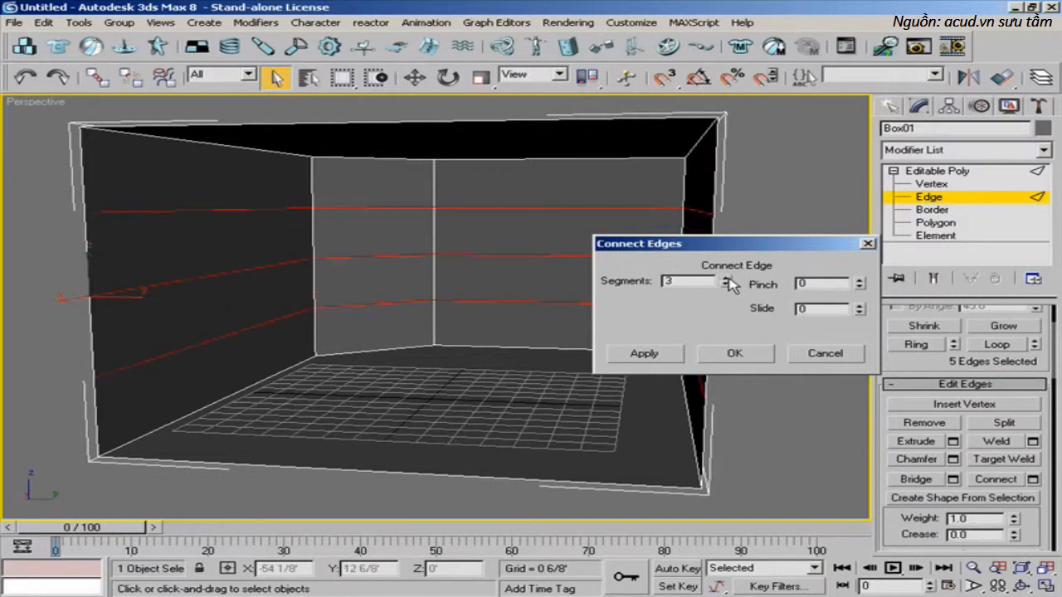
{"action": "left_click", "coordinate": [725, 279]}
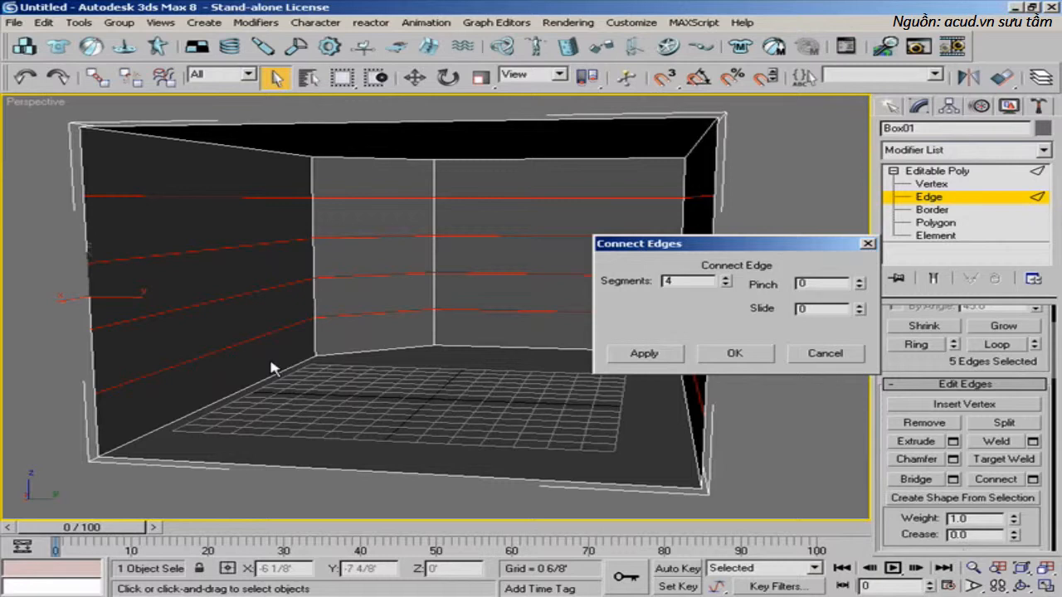
{"action": "left_click", "coordinate": [761, 355]}
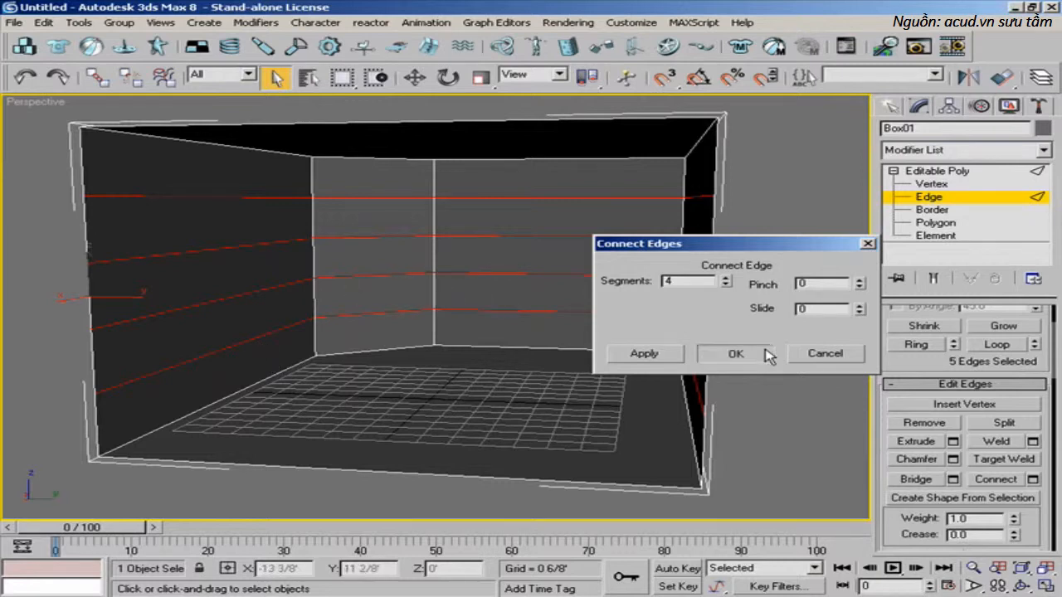
- Turn on Ignore Backfacing for polygon selection and select only the floor polygon
{"action": "middle_click_drag", "start_coordinate": [446, 257], "coordinate": [413, 243], "text": "alt"}
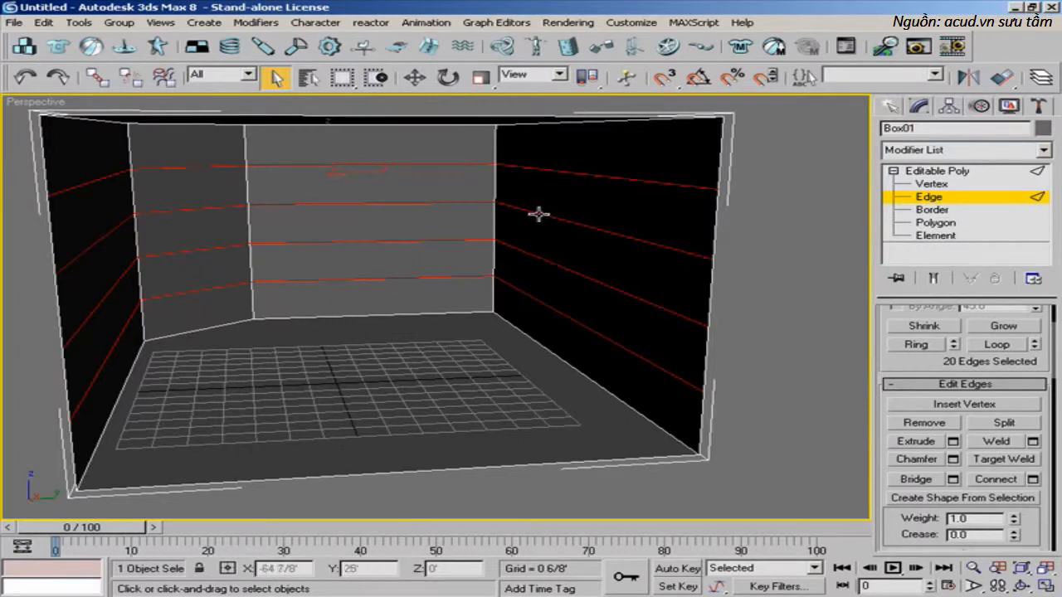
{"action": "middle_click_drag", "start_coordinate": [414, 228], "coordinate": [340, 219], "text": "alt"}
{"action": "middle_click_drag", "start_coordinate": [396, 258], "coordinate": [429, 256], "text": "alt"}
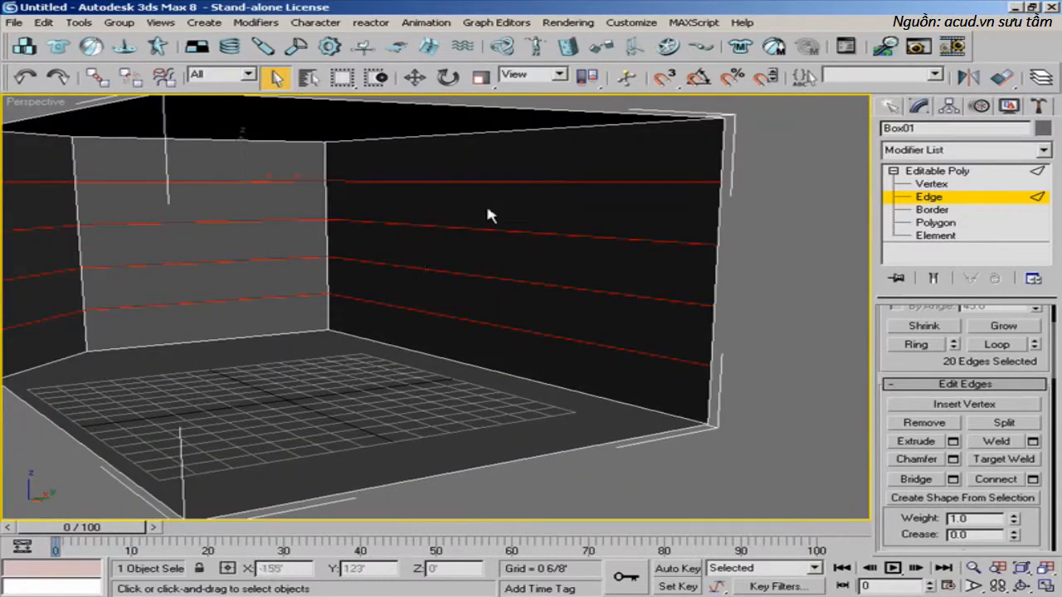
{"action": "middle_click_drag", "start_coordinate": [450, 311], "coordinate": [445, 270], "text": "alt"}
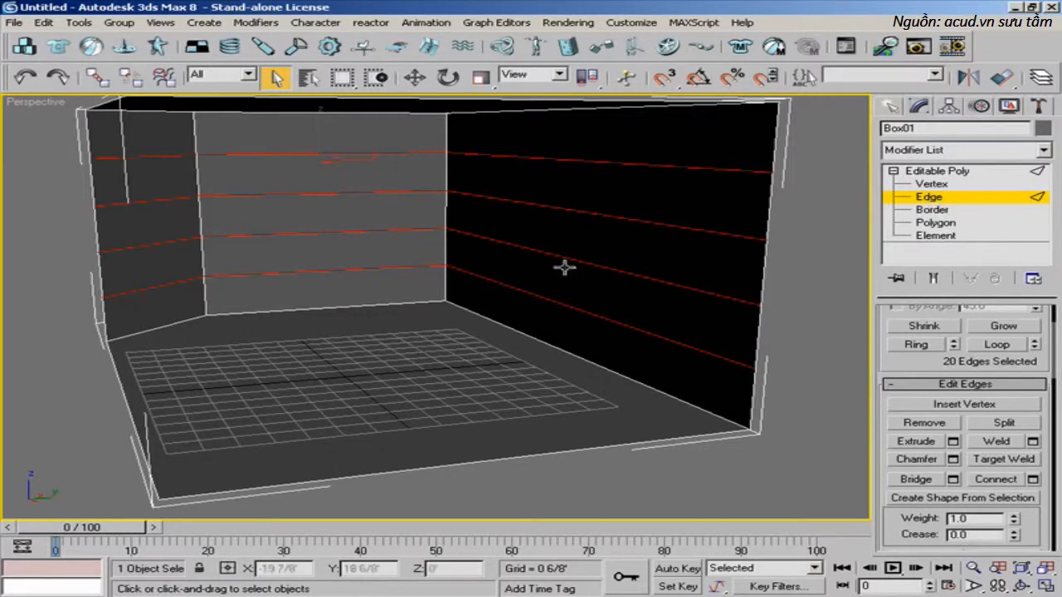
{"action": "mouse_move", "coordinate": [545, 264]}
{"action": "middle_mouse_down", "text": "alt"}
{"action": "mouse_move", "coordinate": [505, 199]}
{"action": "mouse_move", "coordinate": [455, 243]}
{"action": "mouse_move", "coordinate": [530, 266]}
{"action": "middle_mouse_up", "text": "alt"}
{"action": "left_click", "coordinate": [934, 223]}
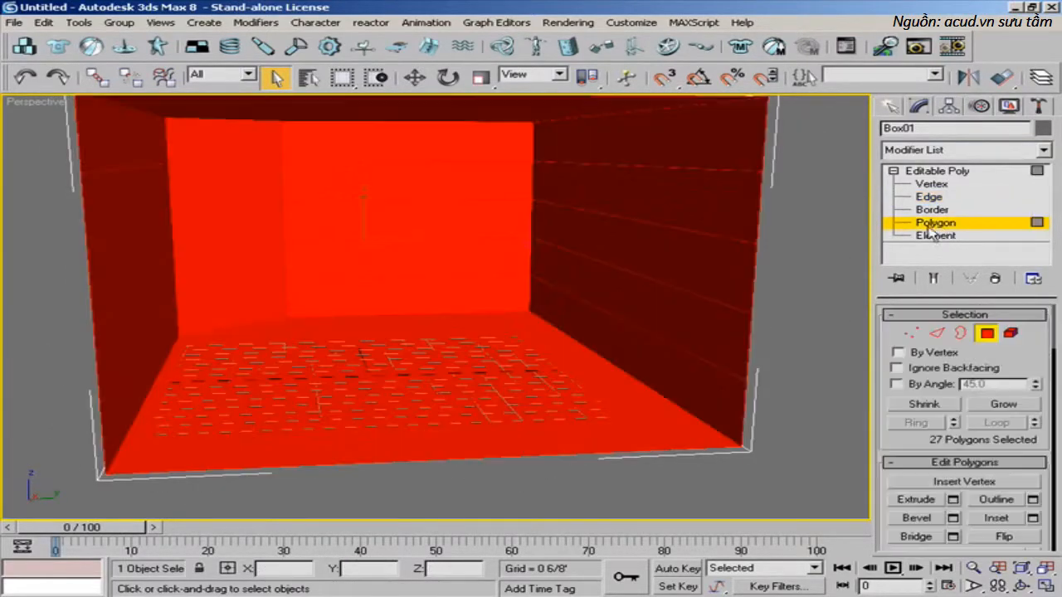
{"action": "middle_click_drag", "start_coordinate": [437, 247], "coordinate": [445, 308], "text": "alt"}
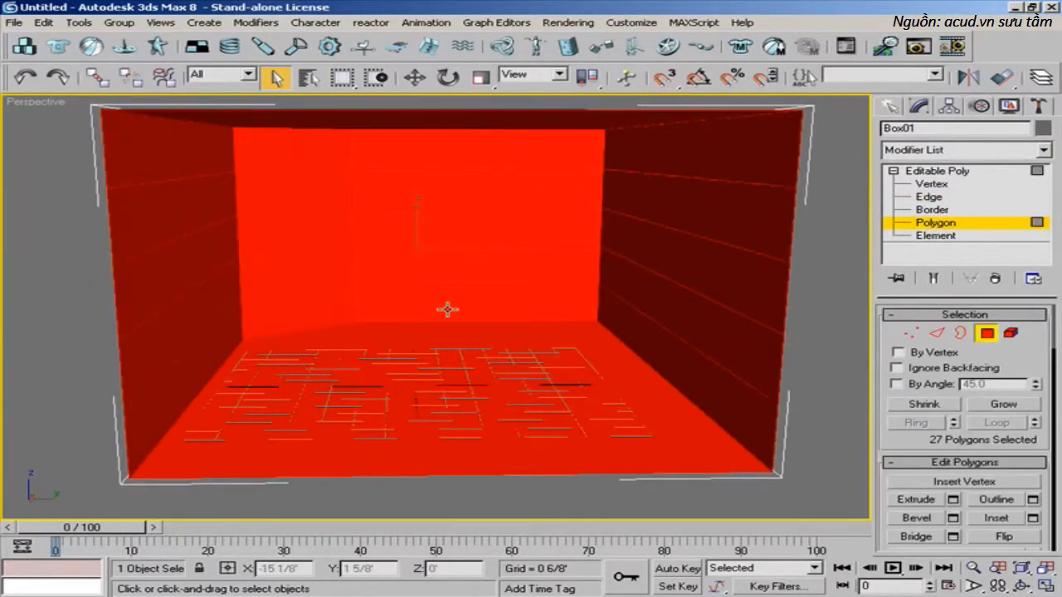
{"action": "left_click", "coordinate": [896, 367]}
{"action": "left_click", "coordinate": [486, 338]}
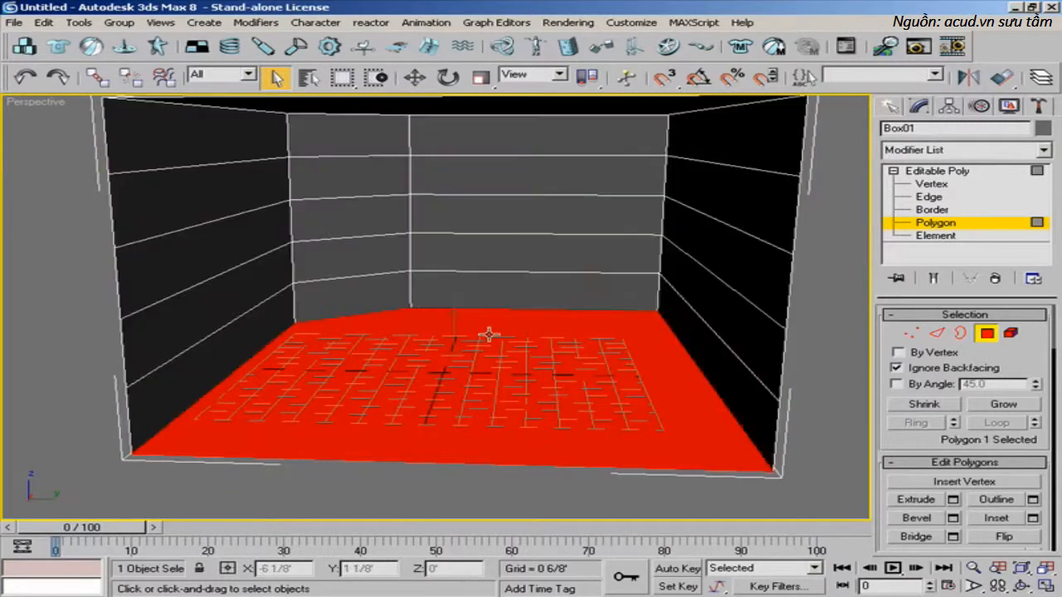
- Try out the selection on single wall strips of the back, side and angled walls, and reselect the floor polygon
{"action": "left_click", "coordinate": [516, 287]}
{"action": "left_click", "coordinate": [507, 217]}
{"action": "left_click", "coordinate": [501, 170]}
{"action": "left_click", "coordinate": [285, 155]}
{"action": "left_click", "coordinate": [271, 180]}
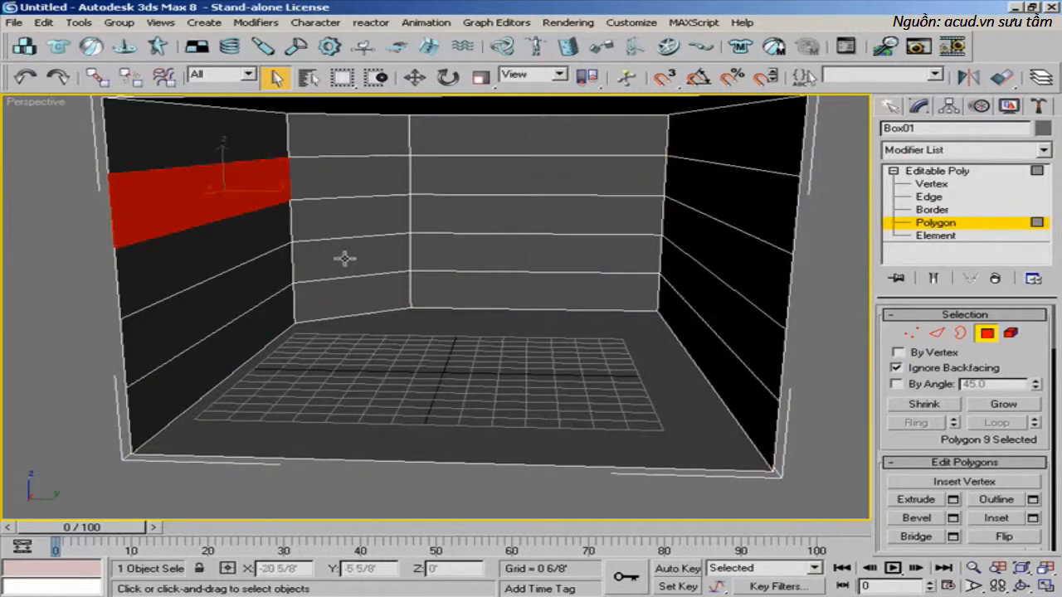
{"action": "left_click", "coordinate": [363, 293]}
{"action": "left_click", "coordinate": [429, 375]}
{"action": "middle_click_drag", "start_coordinate": [486, 310], "coordinate": [483, 351], "text": "alt"}
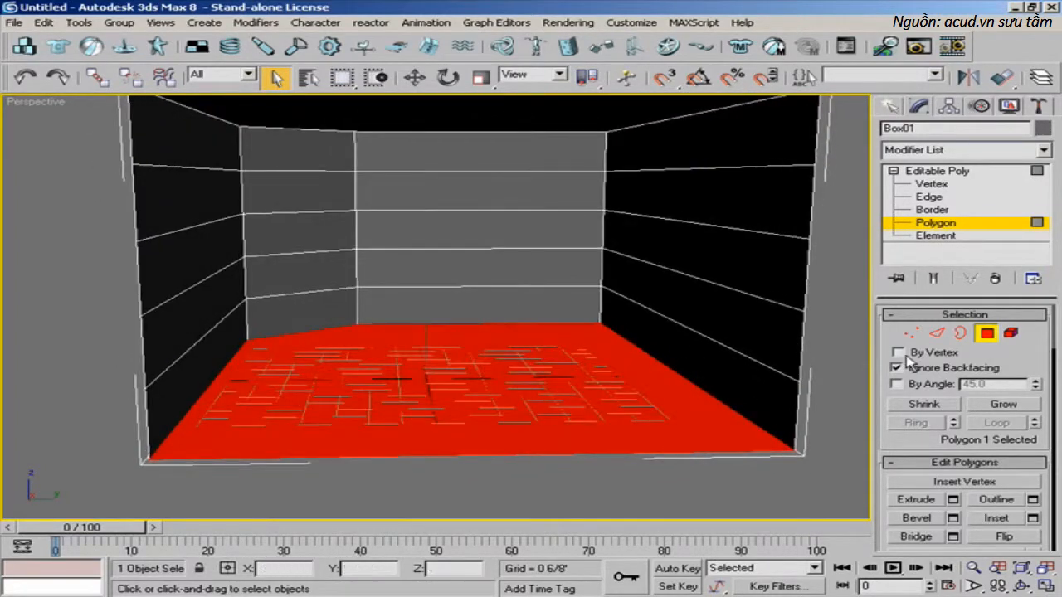
- Set the floor polygon's material ID to 1, and check it by selecting a side wall strip and the floor again
{"action": "left_click", "coordinate": [916, 315]}
{"action": "left_click", "coordinate": [919, 331]}
{"action": "left_click", "coordinate": [928, 346]}
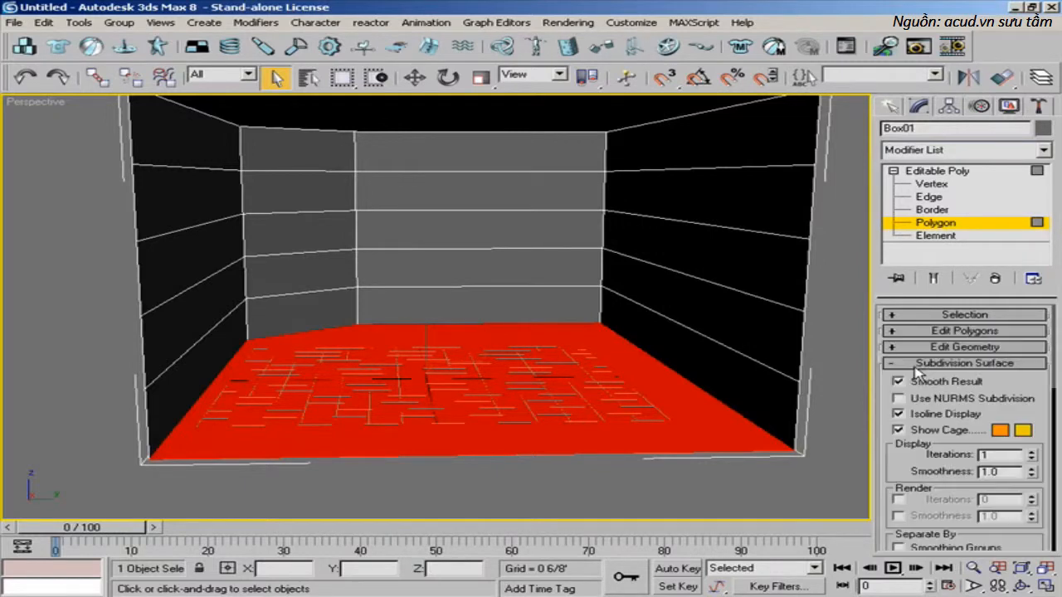
{"action": "left_click", "coordinate": [922, 363]}
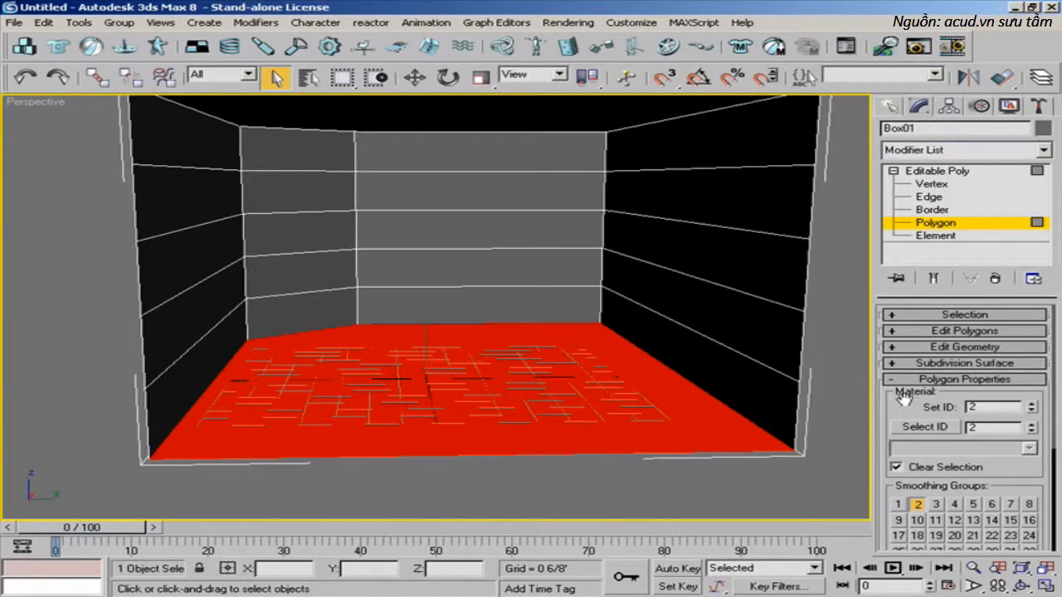
{"action": "left_click_drag", "start_coordinate": [904, 399], "coordinate": [948, 355]}
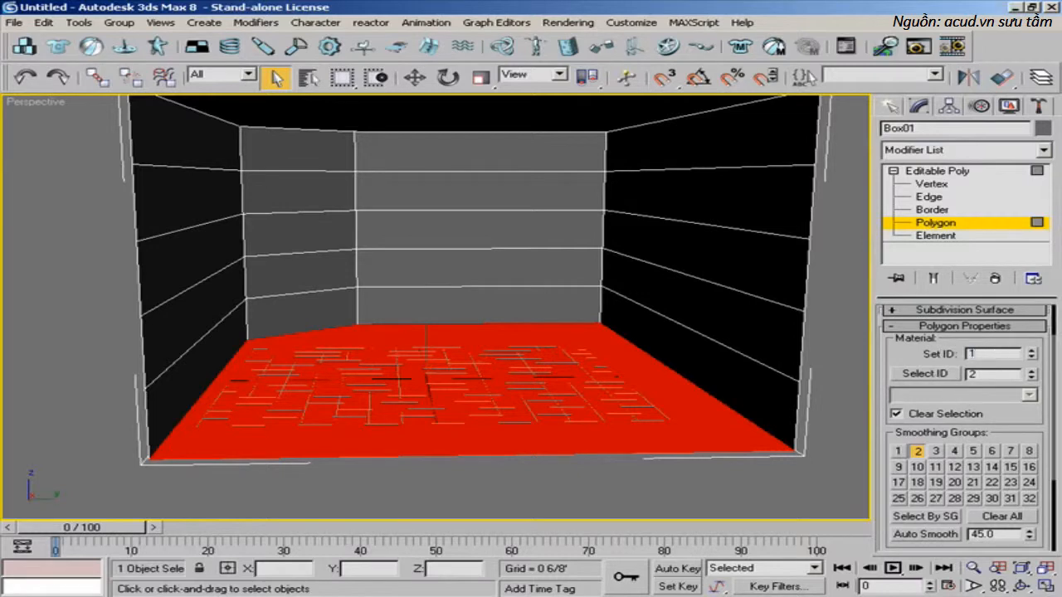
{"action": "left_click", "coordinate": [669, 319]}
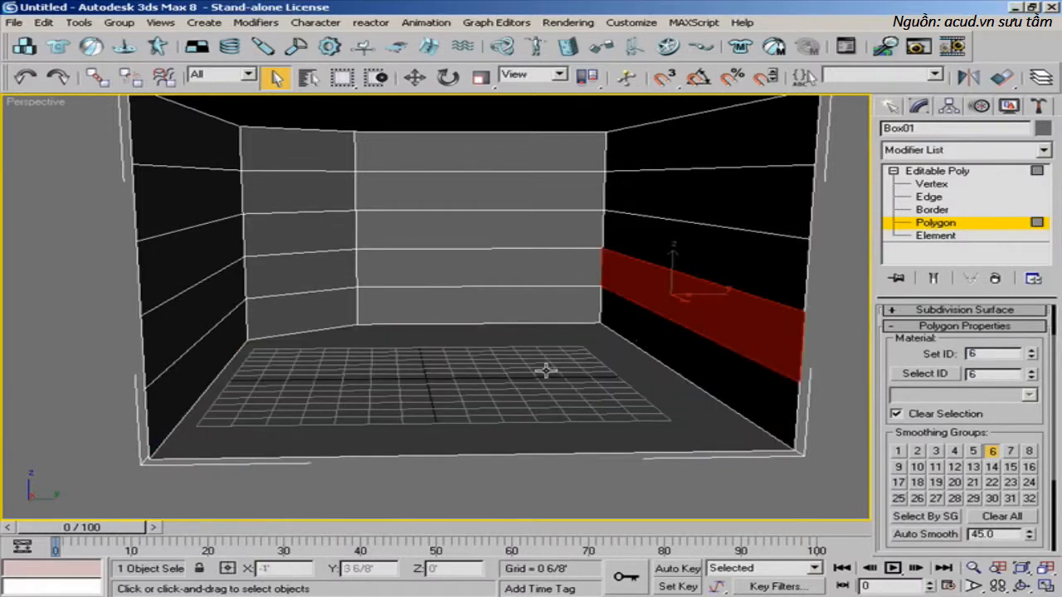
{"action": "left_click", "coordinate": [546, 371]}
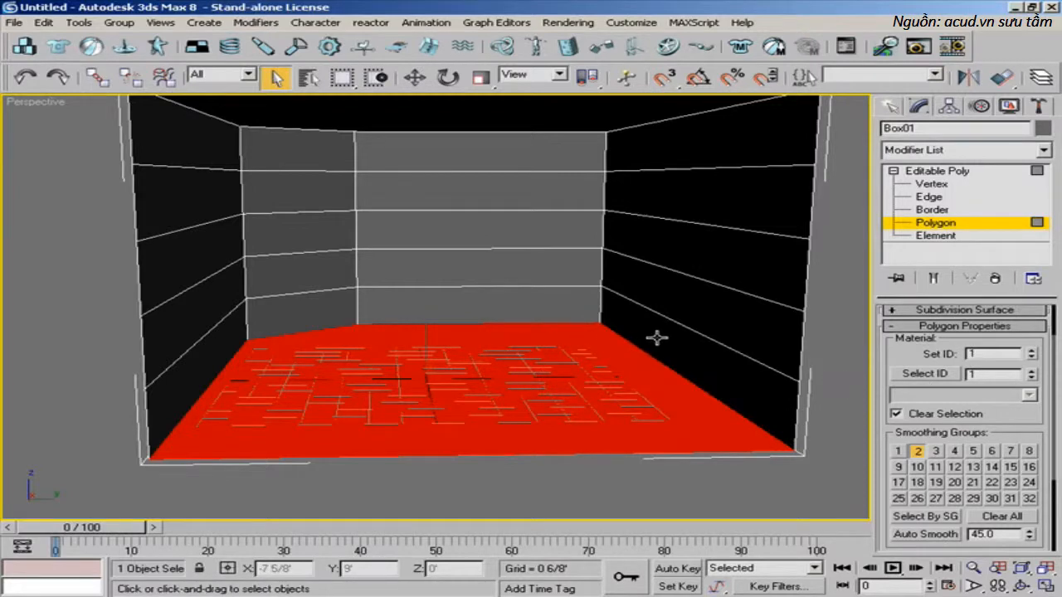
- Select the four horizontal edges across the angled wall and remove them so that it is a single undivided face
{"action": "left_click", "coordinate": [929, 197]}
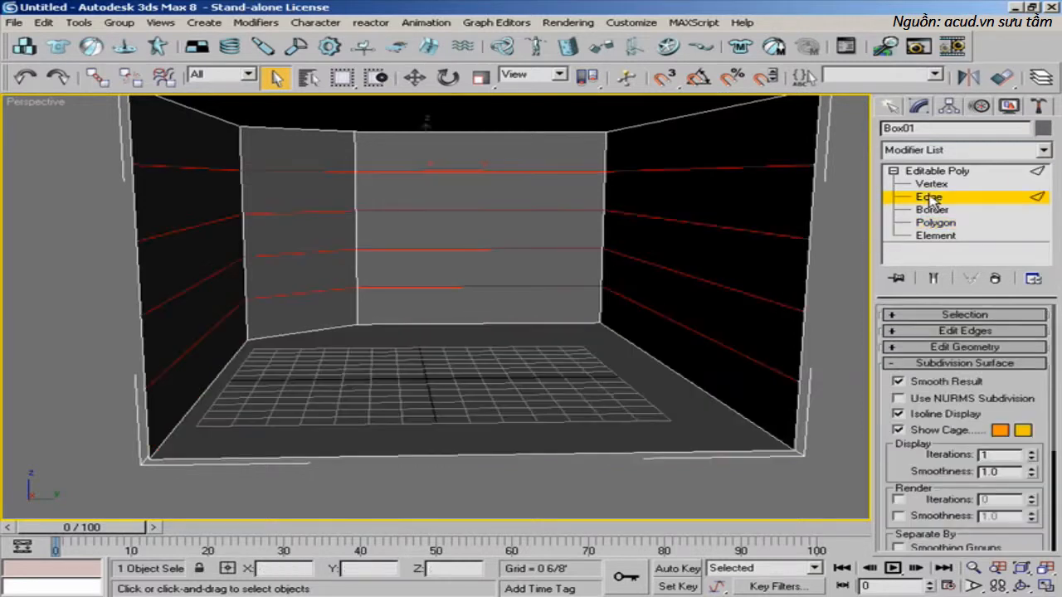
{"action": "left_click", "coordinate": [284, 171]}
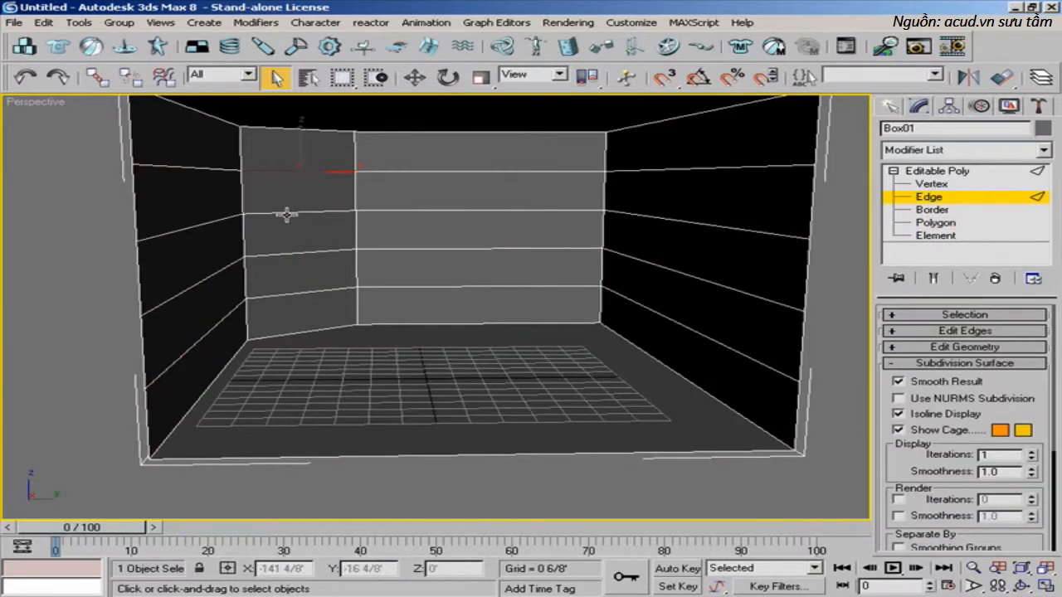
{"action": "left_click", "coordinate": [297, 252], "text": "ctrl"}
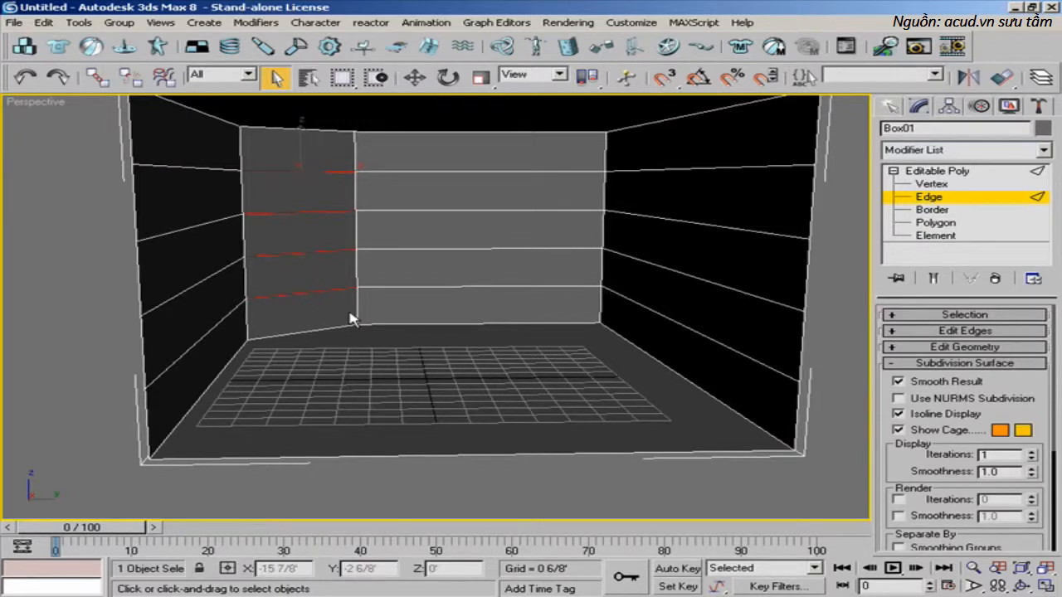
{"action": "mouse_move", "coordinate": [308, 254]}
{"action": "middle_mouse_down", "text": "alt"}
{"action": "mouse_move", "coordinate": [324, 249]}
{"action": "mouse_move", "coordinate": [321, 258]}
{"action": "middle_mouse_up", "text": "alt"}
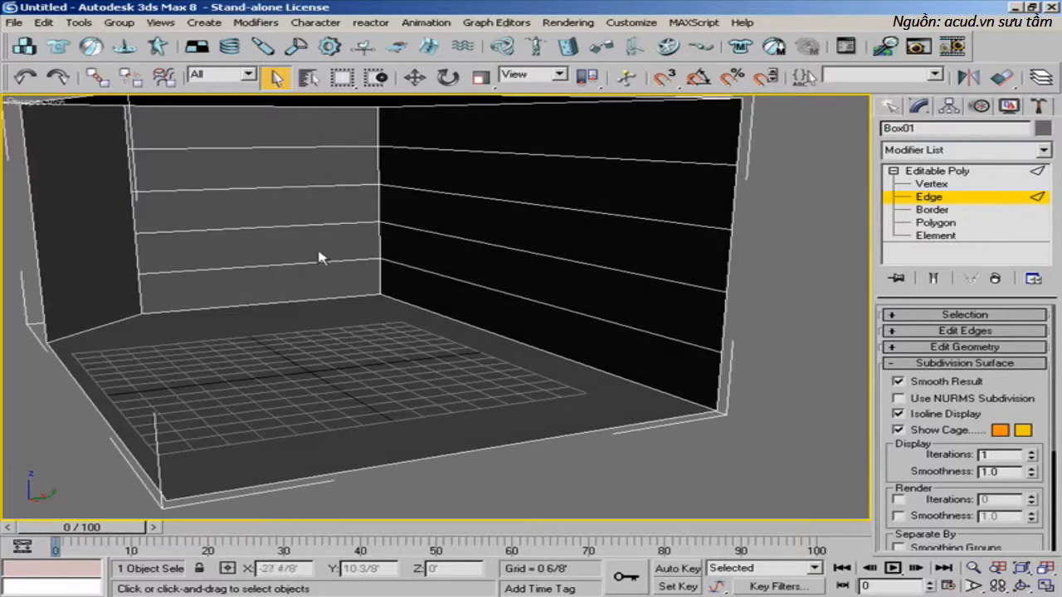
{"action": "left_click", "coordinate": [580, 157]}
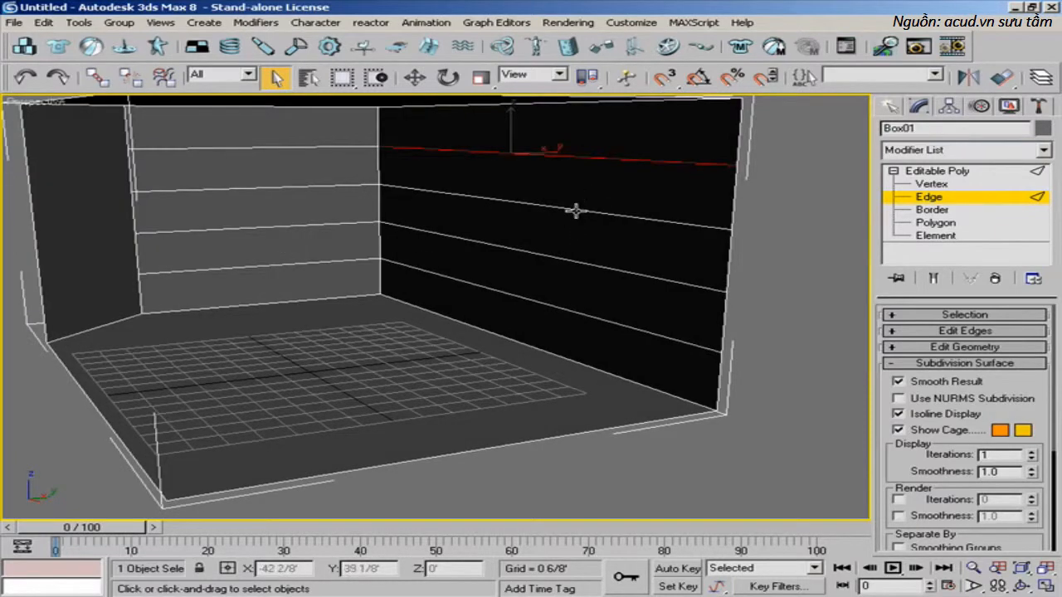
{"action": "left_click", "coordinate": [929, 197]}
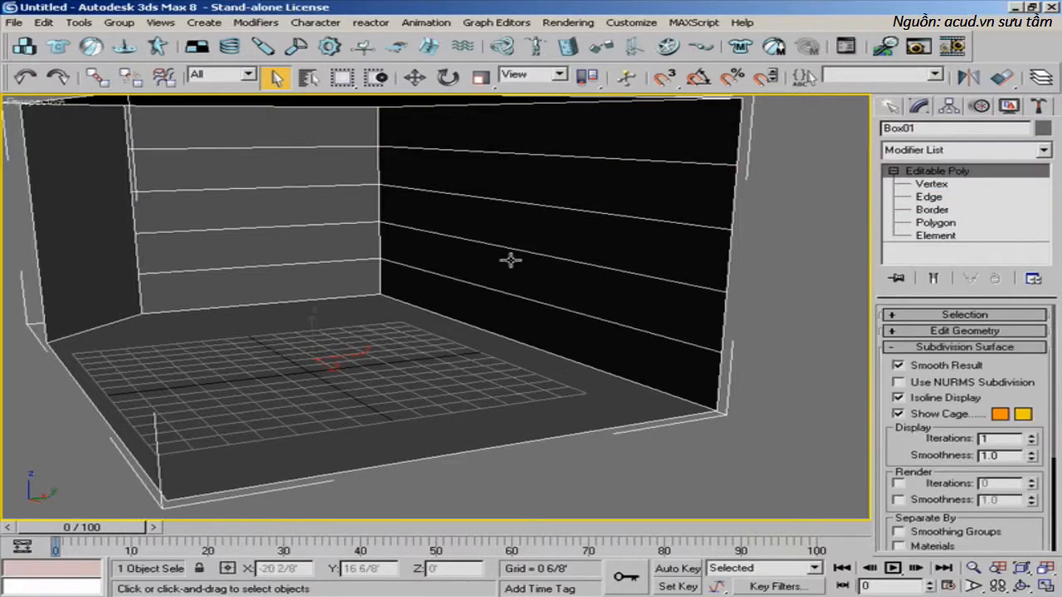
{"action": "middle_click_drag", "start_coordinate": [440, 256], "coordinate": [417, 268], "text": "alt"}
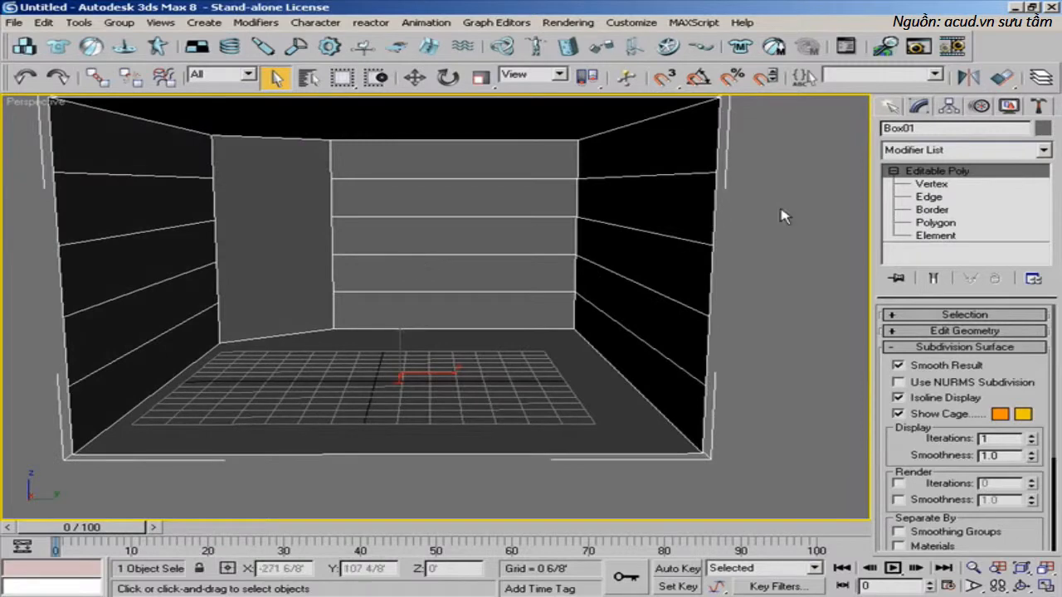
{"action": "left_click", "coordinate": [931, 184]}
{"action": "middle_click_drag", "start_coordinate": [505, 237], "coordinate": [546, 201], "text": "alt"}
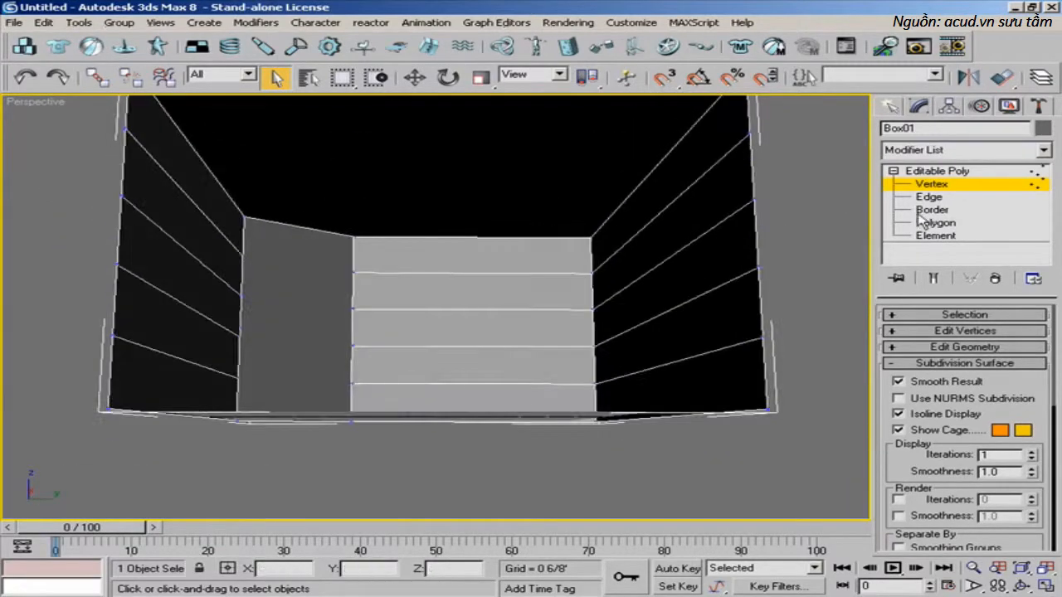
- Set the ceiling polygon's material ID to 2, and check it by reselecting the floor and the ceiling
{"action": "left_click", "coordinate": [935, 222]}
{"action": "middle_click_drag", "start_coordinate": [531, 241], "coordinate": [488, 248], "text": "alt"}
{"action": "left_click", "coordinate": [511, 202]}
{"action": "left_click", "coordinate": [966, 363]}
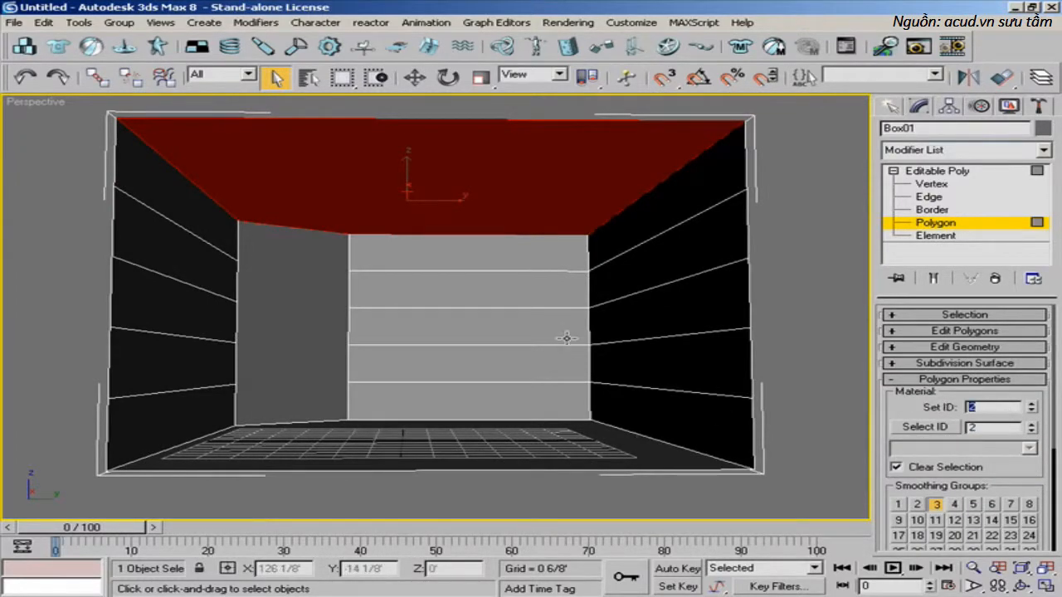
{"action": "middle_click_drag", "start_coordinate": [567, 338], "coordinate": [540, 375], "text": "alt"}
{"action": "left_click", "coordinate": [549, 396]}
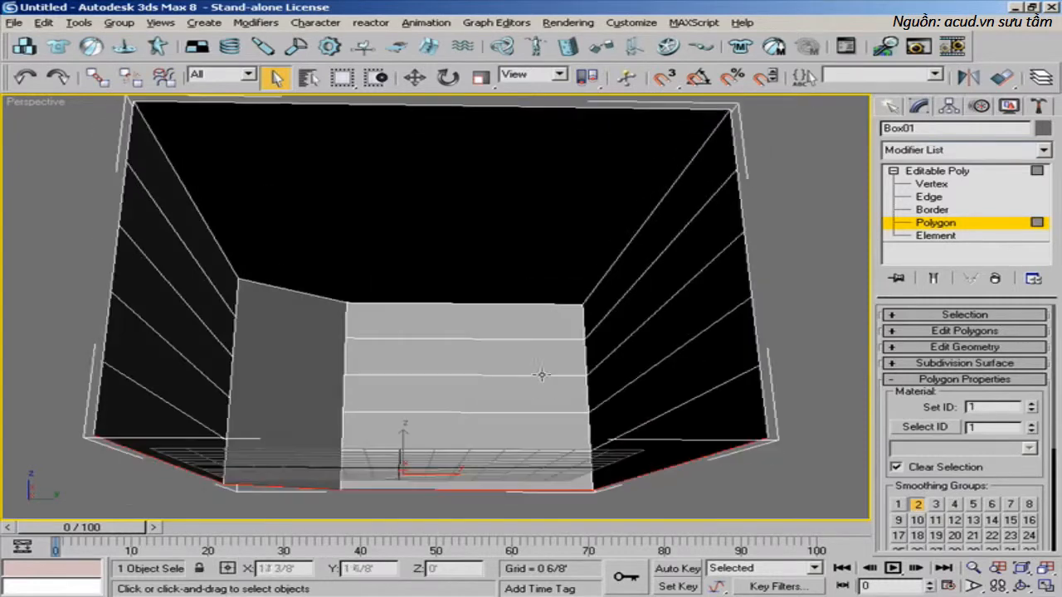
{"action": "left_click", "coordinate": [519, 191]}
{"action": "middle_click_drag", "start_coordinate": [496, 254], "coordinate": [509, 287], "text": "alt"}
- Select the undivided angled wall polygon and set its material ID to 3
{"action": "middle_click_drag", "start_coordinate": [435, 298], "coordinate": [372, 291], "text": "alt"}
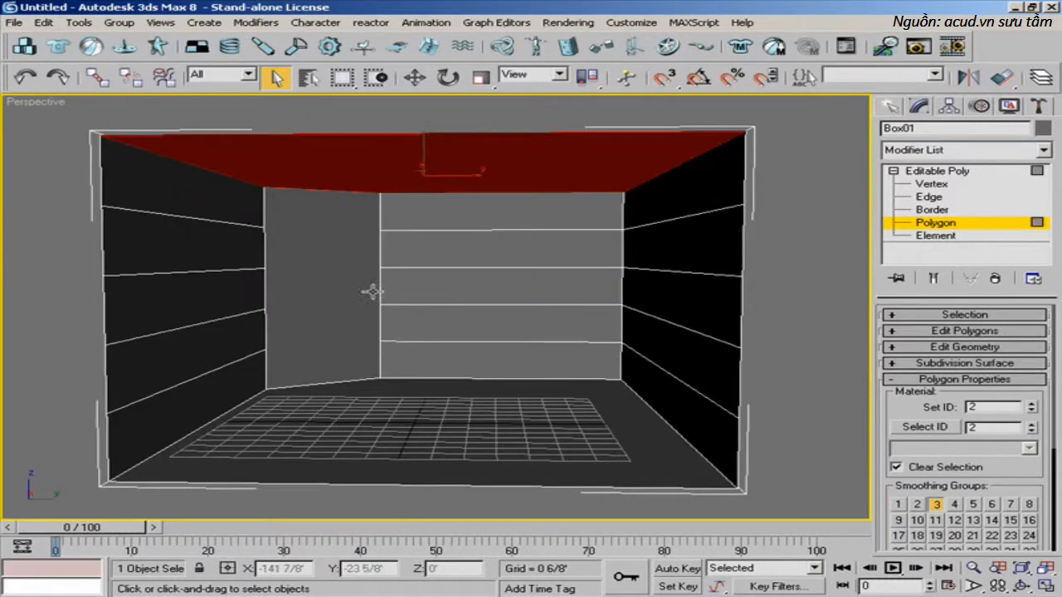
{"action": "left_click", "coordinate": [301, 273]}
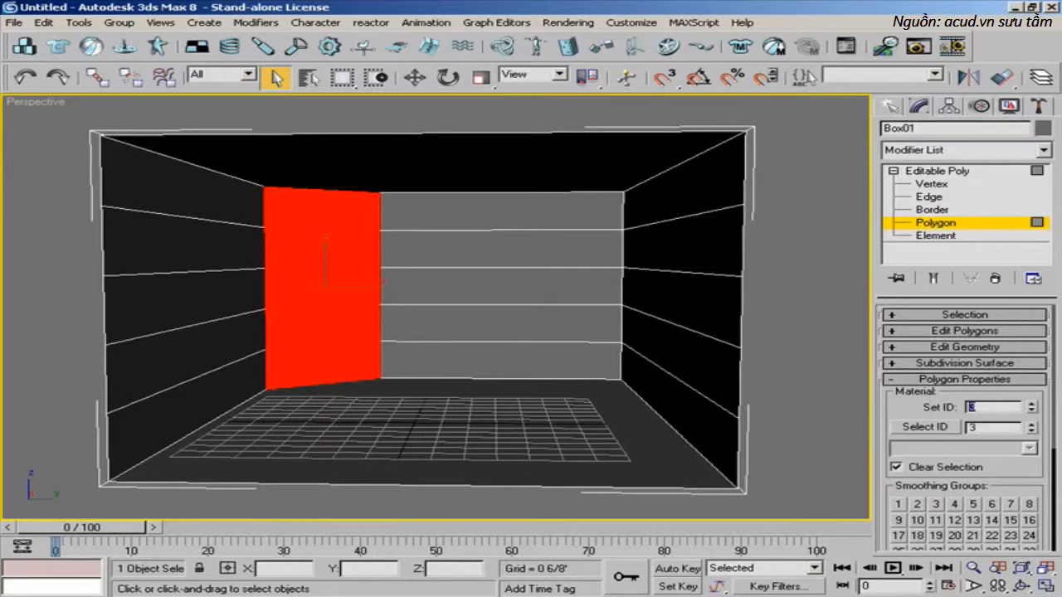
{"action": "middle_click_drag", "start_coordinate": [509, 326], "coordinate": [540, 326], "text": "alt"}
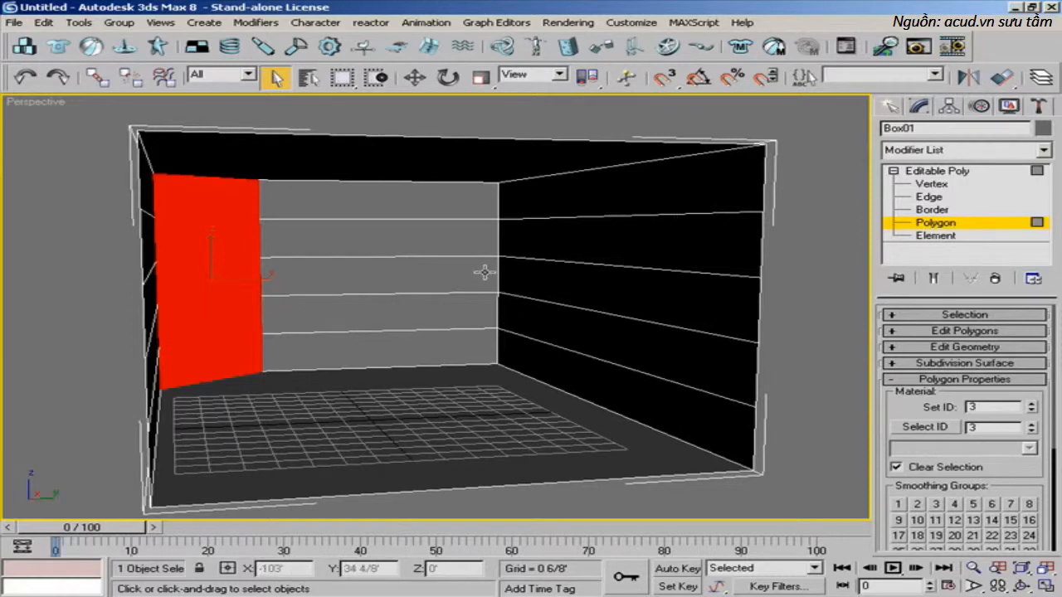
- Select the topmost wall strip all around the room by converting a ring of its vertical edges to polygons, leaving out the angled wall
{"action": "middle_click_drag", "start_coordinate": [484, 272], "coordinate": [474, 266], "text": "alt"}
{"action": "left_click", "coordinate": [928, 197]}
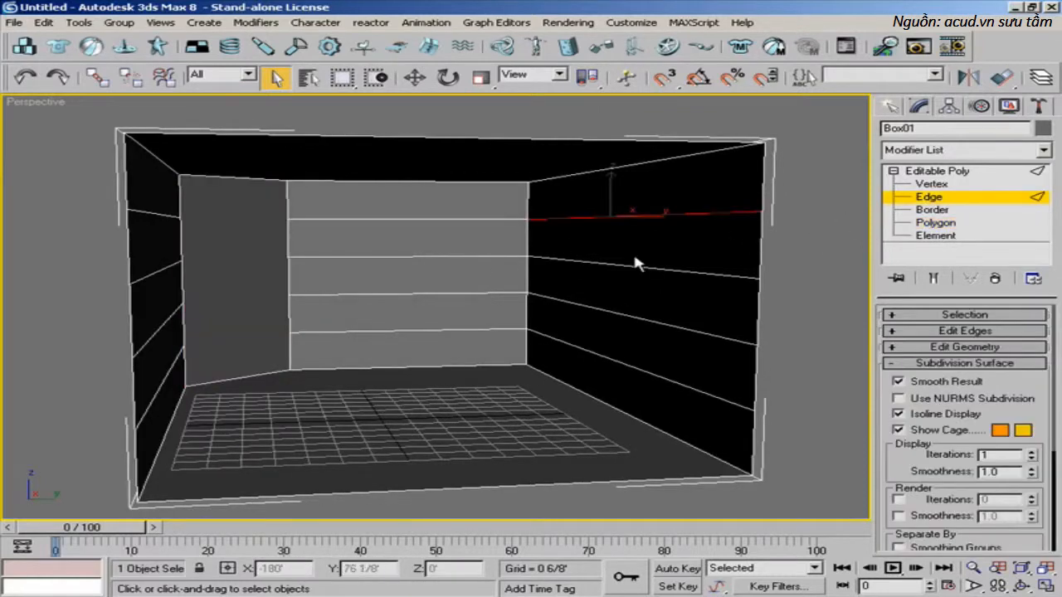
{"action": "middle_click_drag", "start_coordinate": [635, 260], "coordinate": [631, 261], "text": "alt"}
{"action": "left_click", "coordinate": [540, 205]}
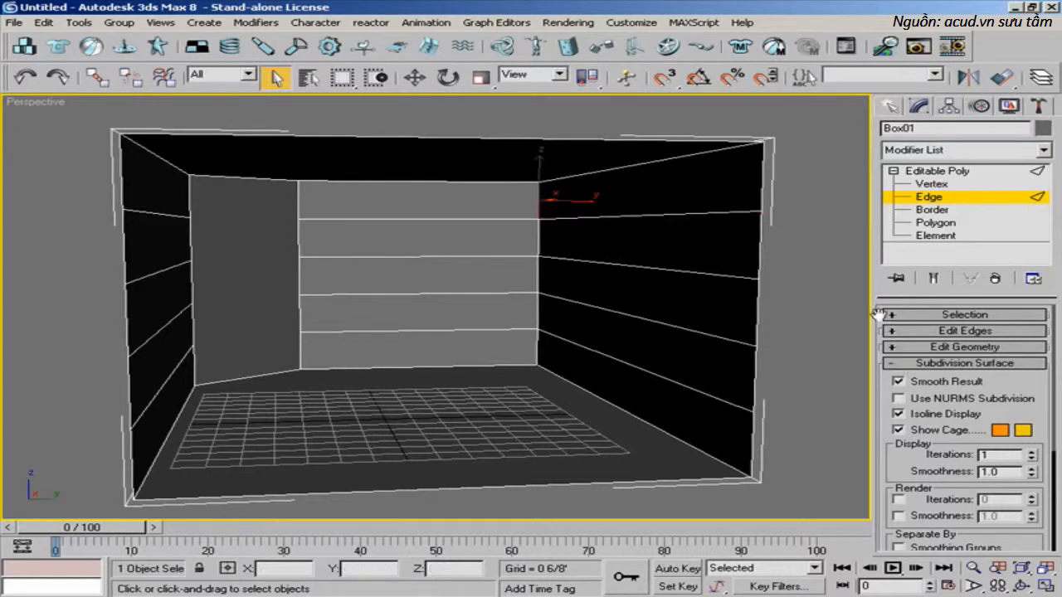
{"action": "left_click", "coordinate": [904, 316]}
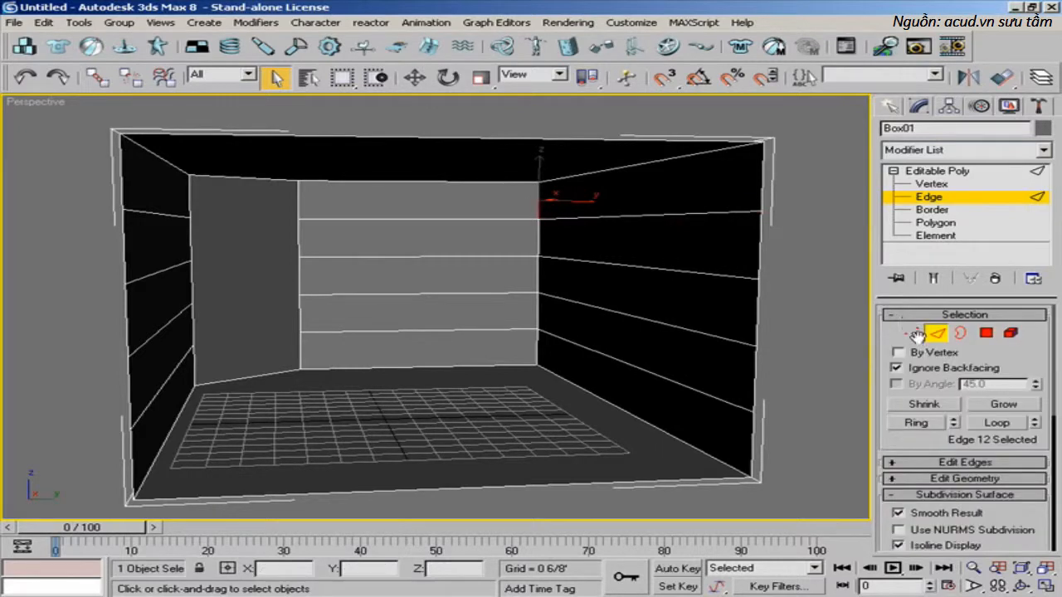
{"action": "left_click", "coordinate": [916, 423]}
{"action": "middle_click_drag", "start_coordinate": [715, 349], "coordinate": [677, 337], "text": "alt"}
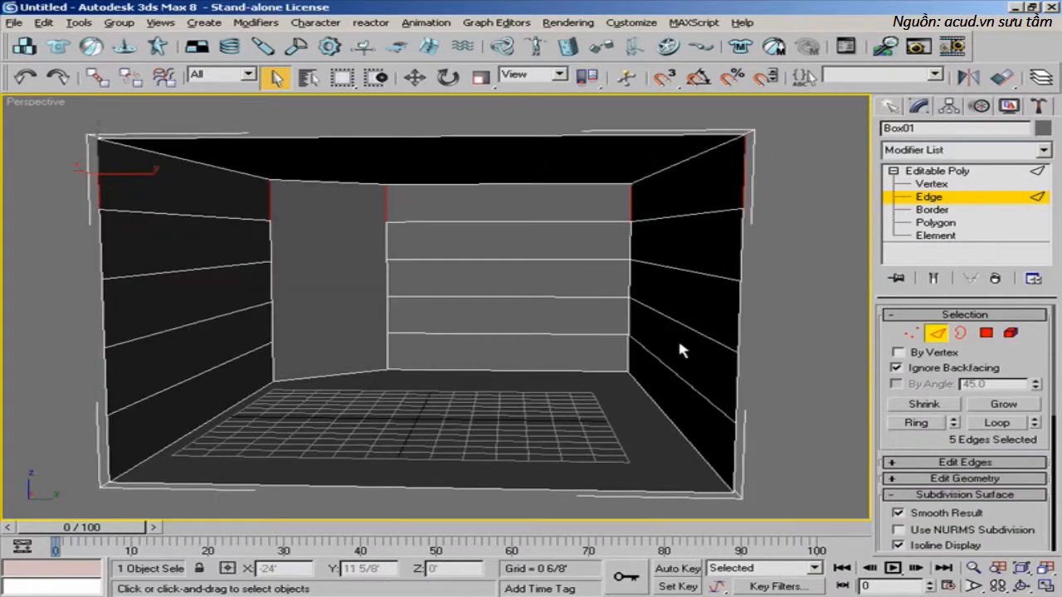
{"action": "left_click", "coordinate": [986, 334], "text": "ctrl"}
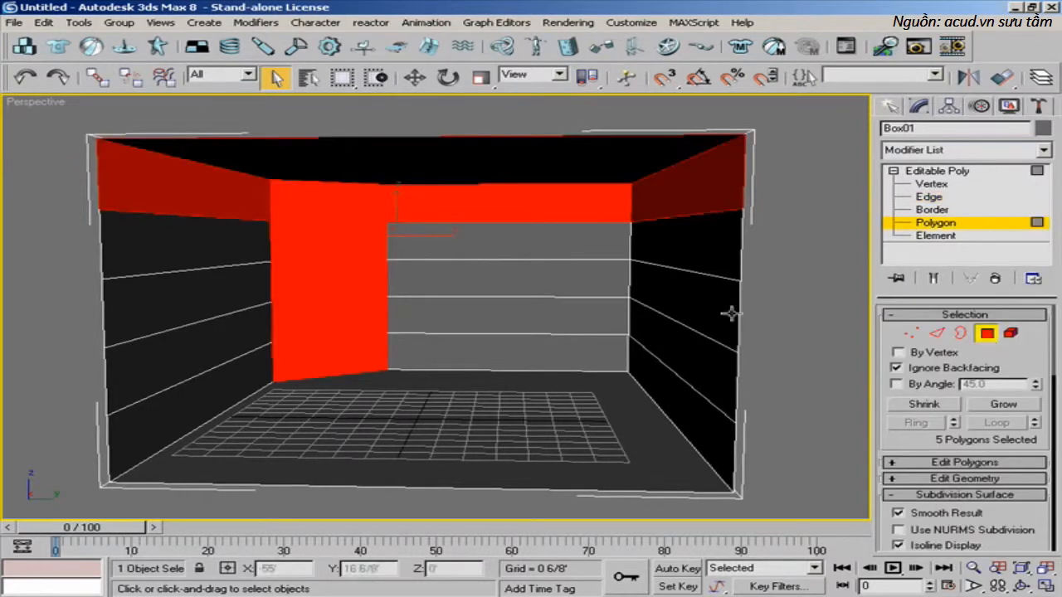
{"action": "left_click", "coordinate": [324, 278], "text": "alt"}
- Set the material ID of the selected topmost wall strip polygons to 4
{"action": "middle_click_drag", "start_coordinate": [348, 284], "coordinate": [386, 290], "text": "alt"}
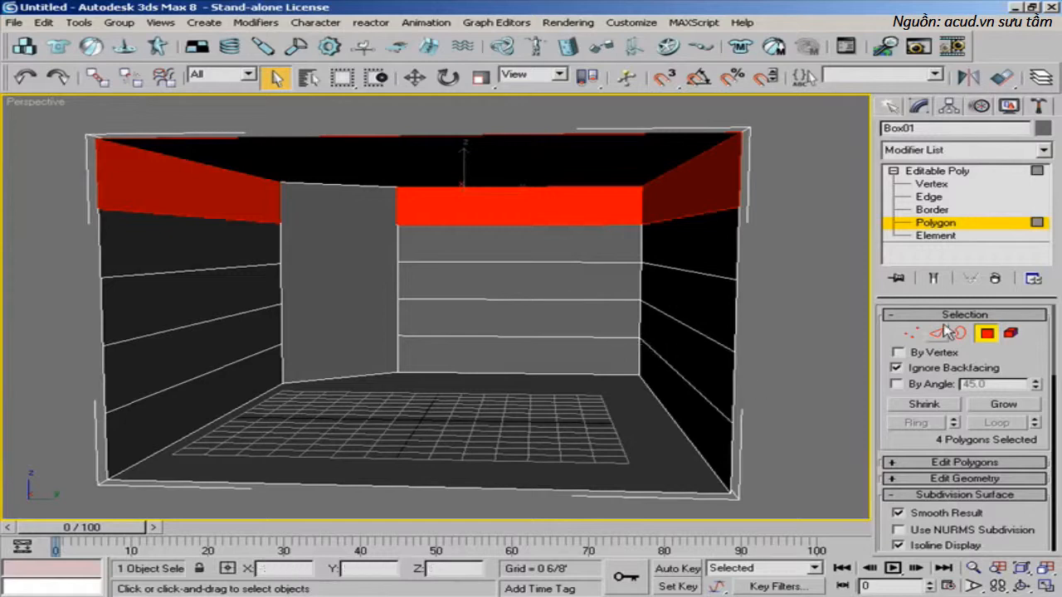
{"action": "left_click", "coordinate": [946, 314]}
{"action": "left_click", "coordinate": [943, 362]}
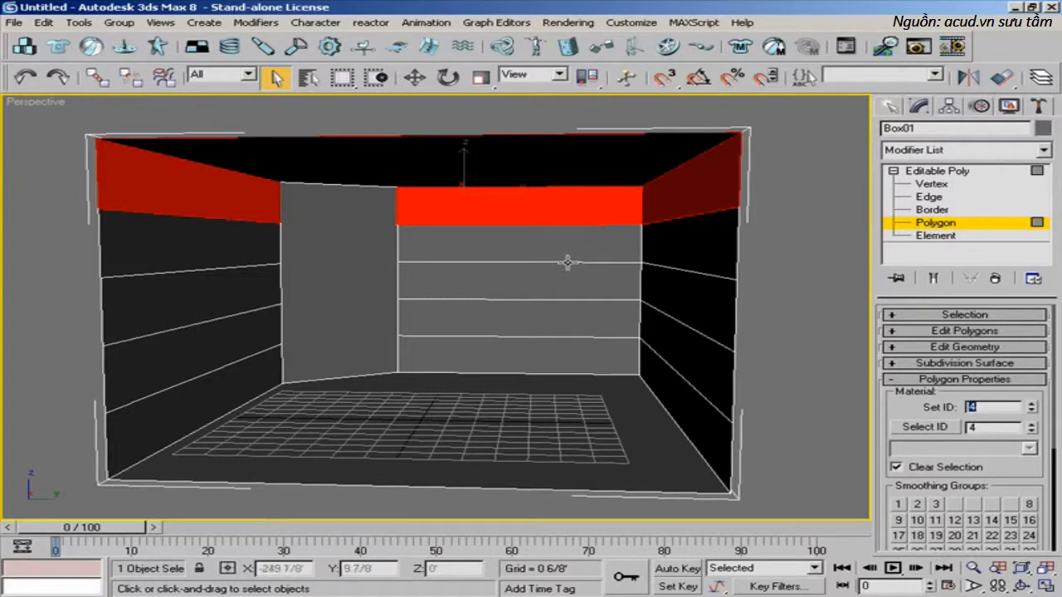
- Select the third and fifth wall strips from the ceiling by converting their vertical edge rings to polygons, leaving out the angled wall
{"action": "middle_click_drag", "start_coordinate": [442, 256], "coordinate": [476, 256], "text": "alt"}
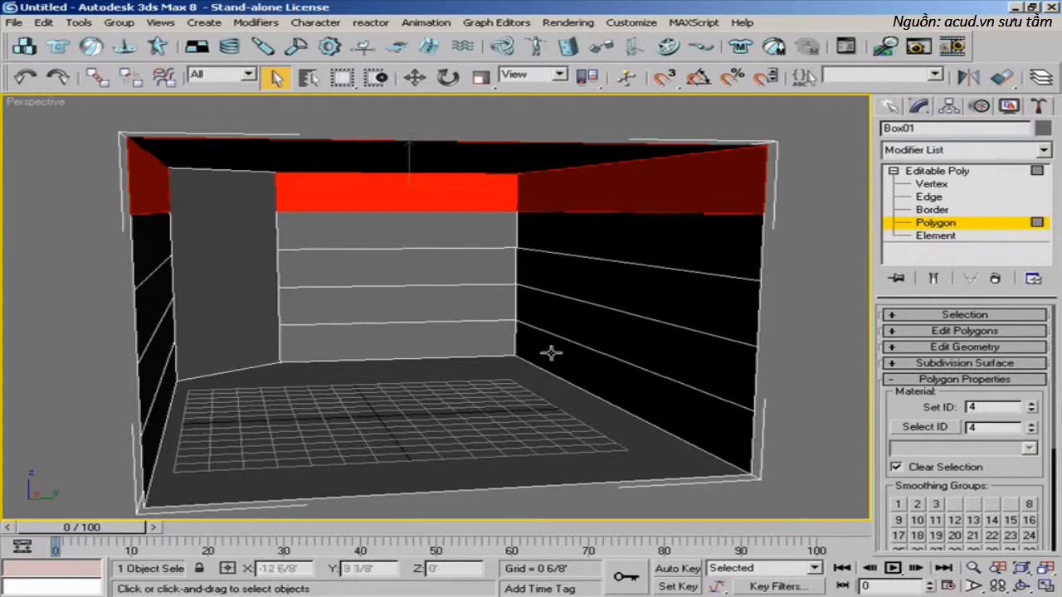
{"action": "left_click", "coordinate": [929, 198]}
{"action": "left_click", "coordinate": [515, 264]}
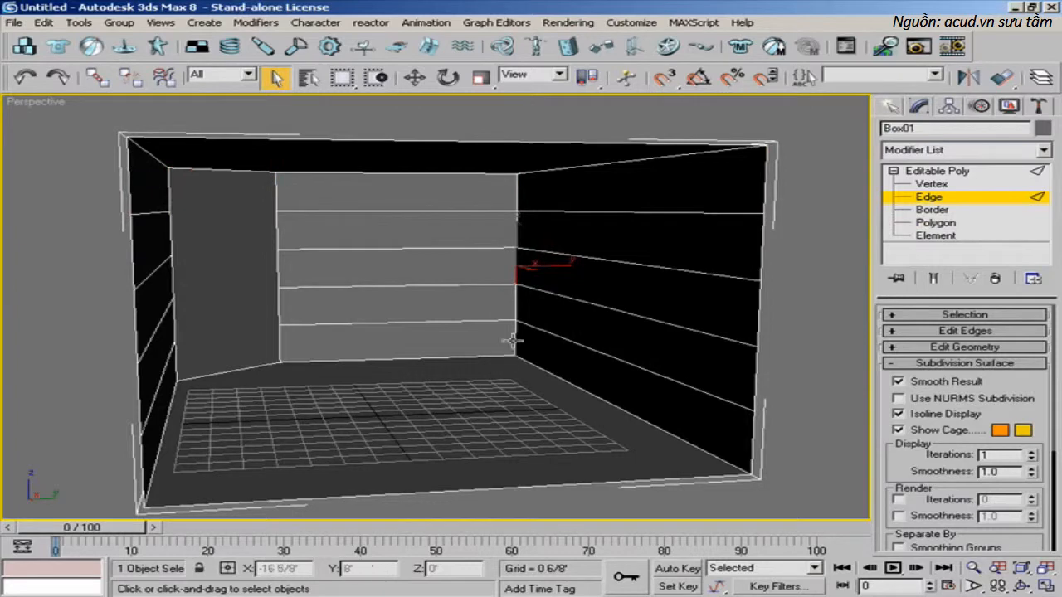
{"action": "left_click", "coordinate": [913, 318]}
{"action": "left_click", "coordinate": [917, 422]}
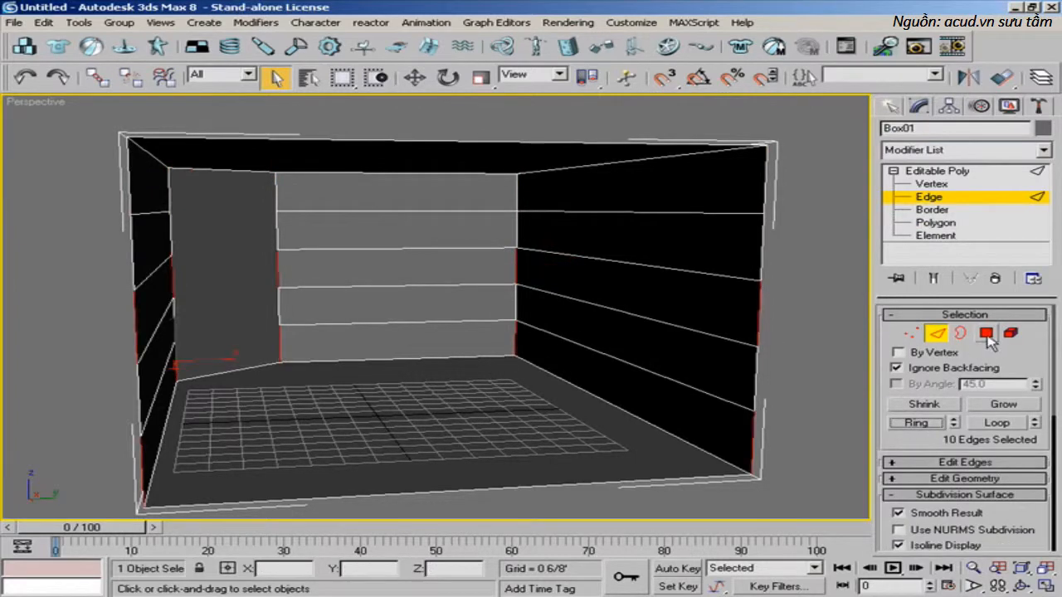
{"action": "left_click", "coordinate": [986, 332], "text": "ctrl"}
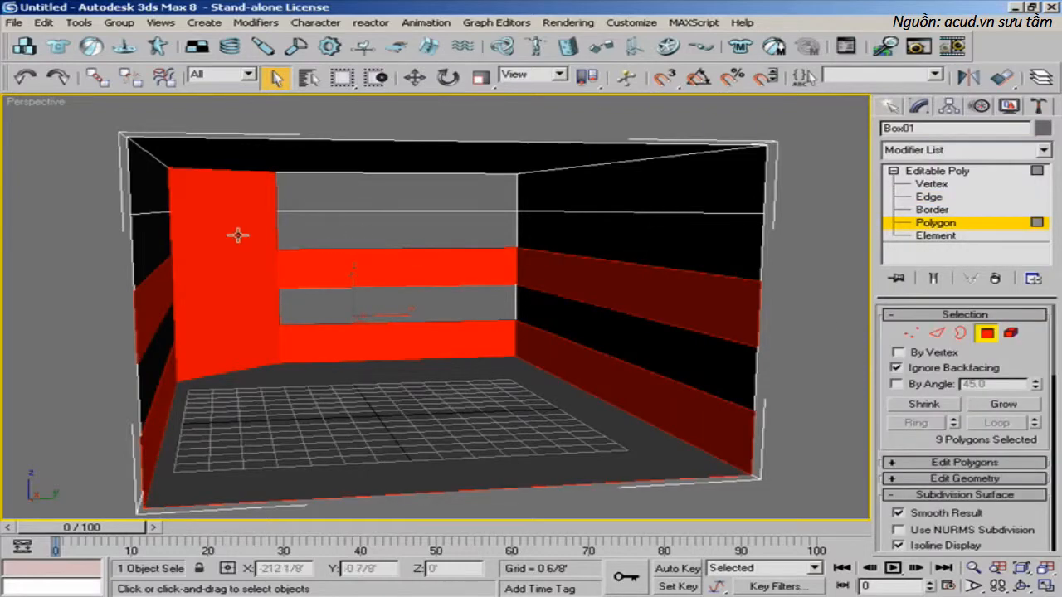
{"action": "left_click", "coordinate": [238, 236], "text": "alt"}
- Set the material ID of the selected third and fifth wall strips to 4
{"action": "mouse_move", "coordinate": [324, 266]}
{"action": "middle_mouse_down", "text": "alt"}
{"action": "mouse_move", "coordinate": [239, 263]}
{"action": "mouse_move", "coordinate": [315, 266]}
{"action": "middle_mouse_up", "text": "alt"}
{"action": "left_click_drag", "start_coordinate": [910, 450], "coordinate": [884, 35]}
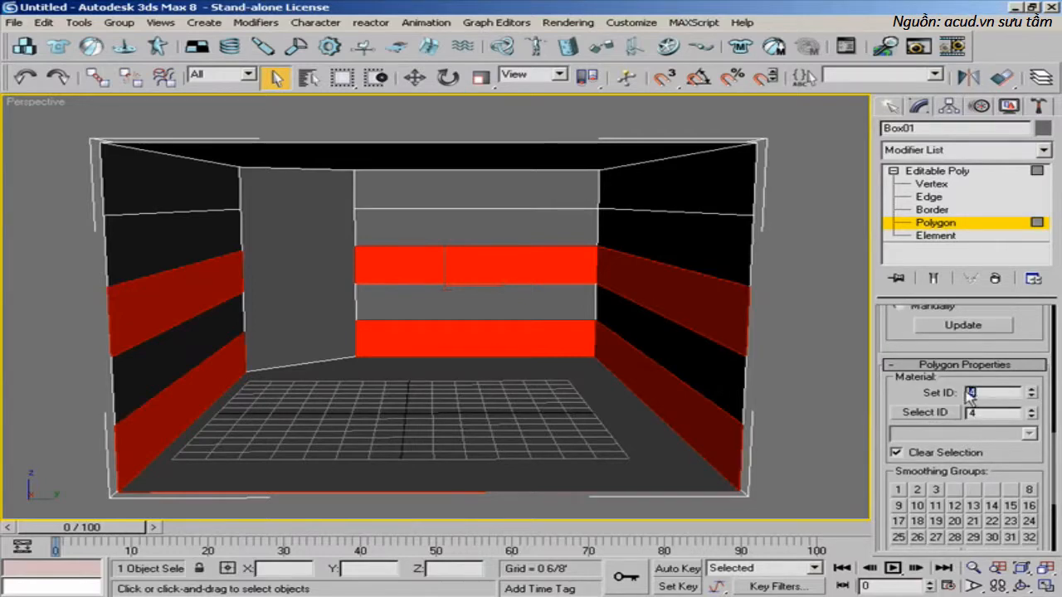
{"action": "scroll", "coordinate": [421, 309], "scroll_direction": "up", "scroll_amount": 5}
- Check the material IDs of the floor, ceiling, angled wall and back wall strips by selecting them one after another
{"action": "middle_click_drag", "start_coordinate": [573, 316], "coordinate": [460, 318], "text": "alt"}
{"action": "middle_click_drag", "start_coordinate": [525, 316], "coordinate": [429, 301], "text": "alt"}
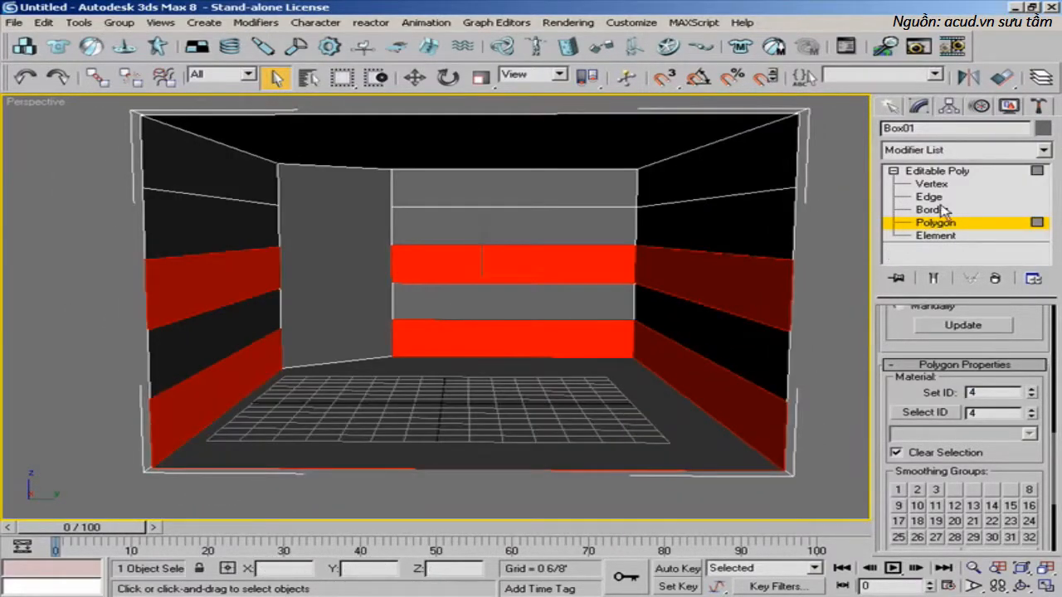
{"action": "left_click", "coordinate": [566, 404]}
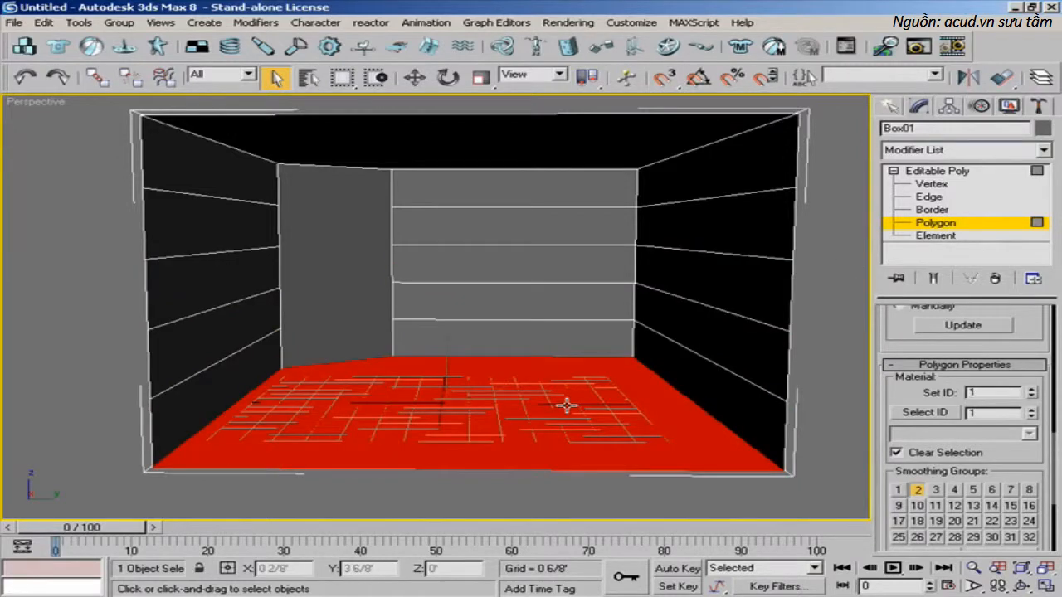
{"action": "left_click", "coordinate": [500, 154]}
{"action": "left_click", "coordinate": [369, 250]}
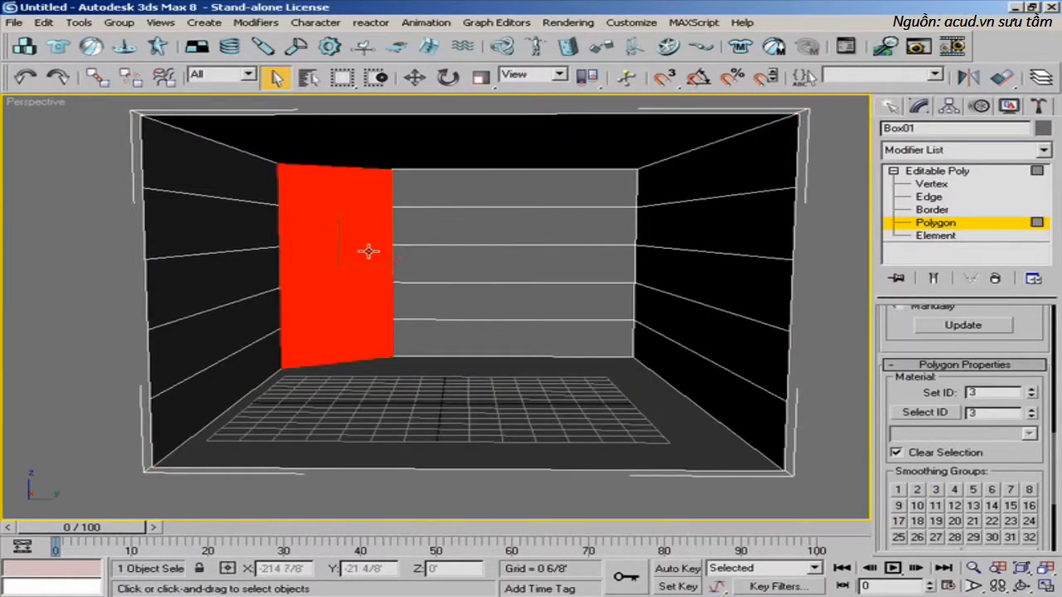
{"action": "left_click", "coordinate": [462, 186]}
{"action": "left_click", "coordinate": [472, 269]}
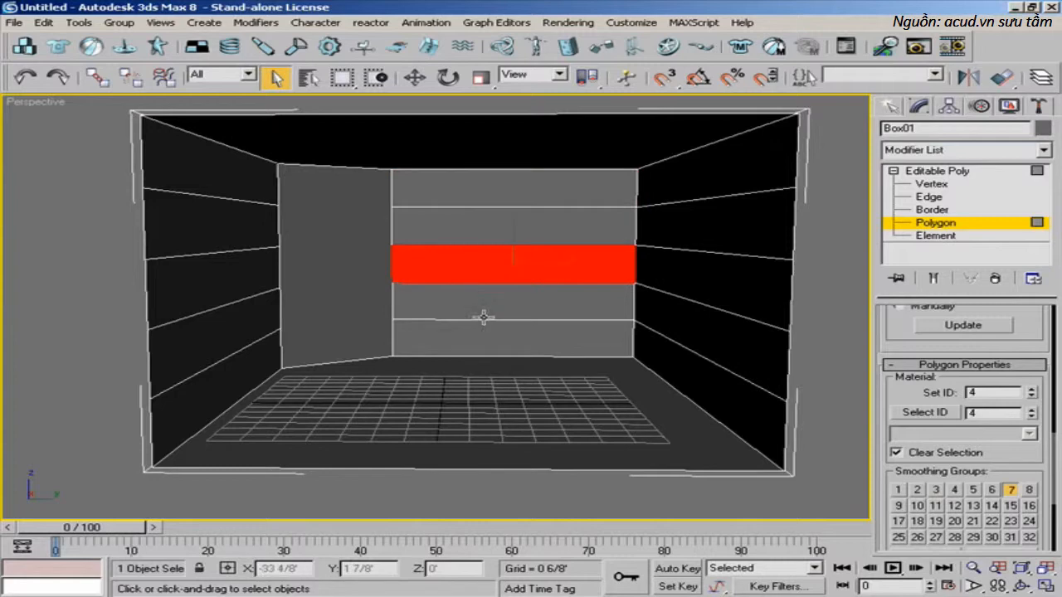
{"action": "left_click", "coordinate": [489, 303]}
{"action": "left_click", "coordinate": [495, 339]}
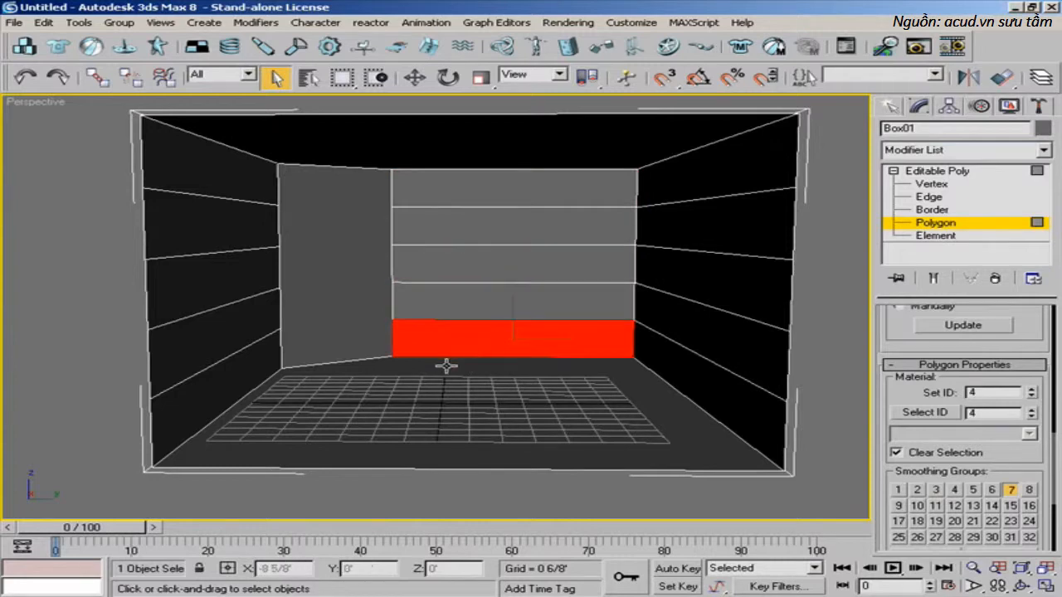
{"action": "middle_click_drag", "start_coordinate": [447, 365], "coordinate": [469, 434], "text": "alt"}
{"action": "left_click", "coordinate": [420, 225]}
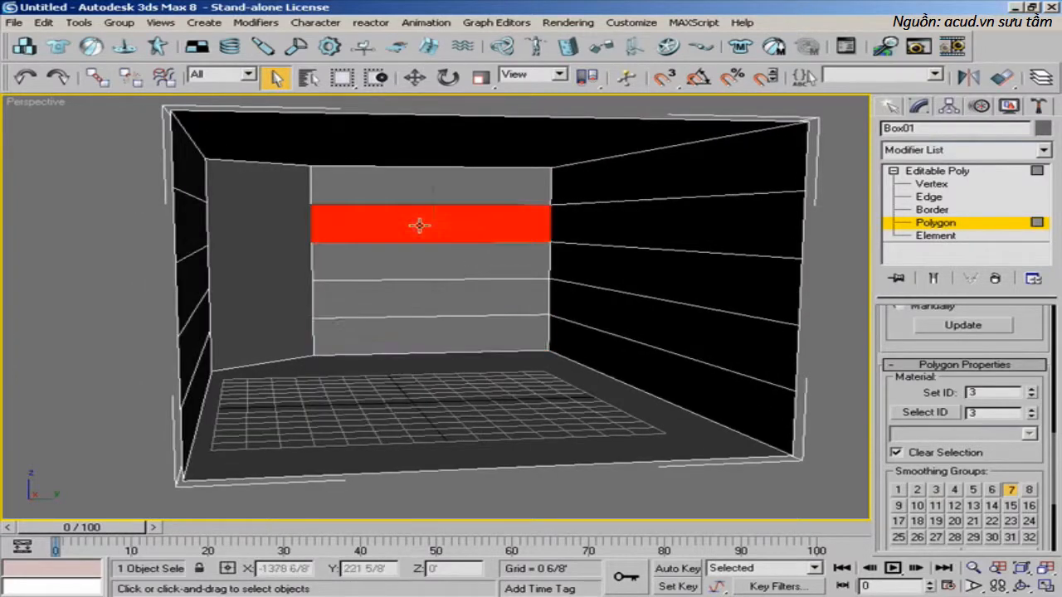
{"action": "left_click", "coordinate": [452, 303]}
- Select the second wall strip from the ceiling by converting its vertical edge ring to polygons, leaving out the angled wall
{"action": "left_click", "coordinate": [929, 196]}
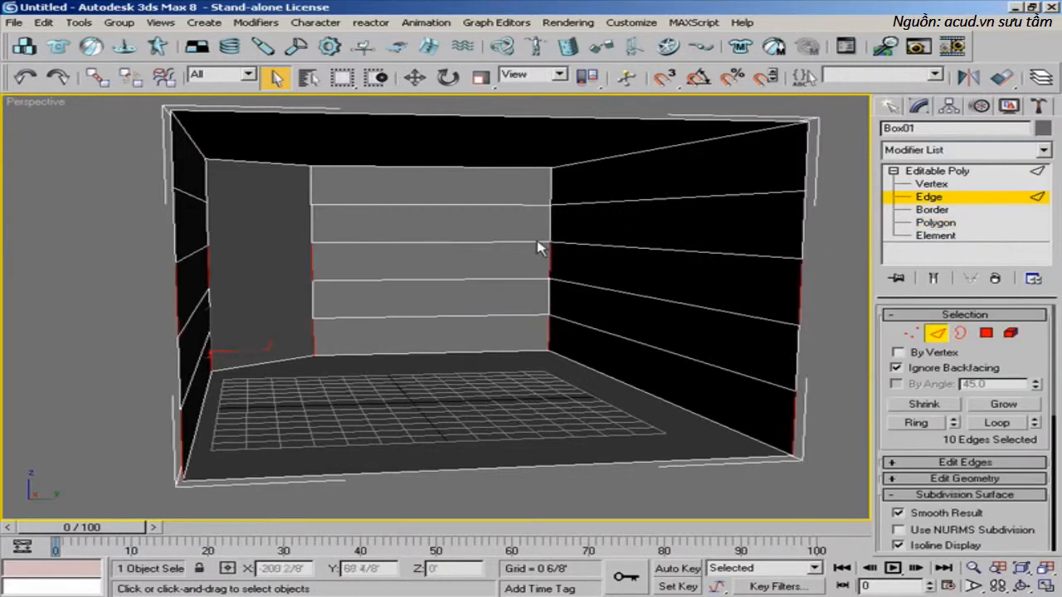
{"action": "left_click", "coordinate": [552, 224]}
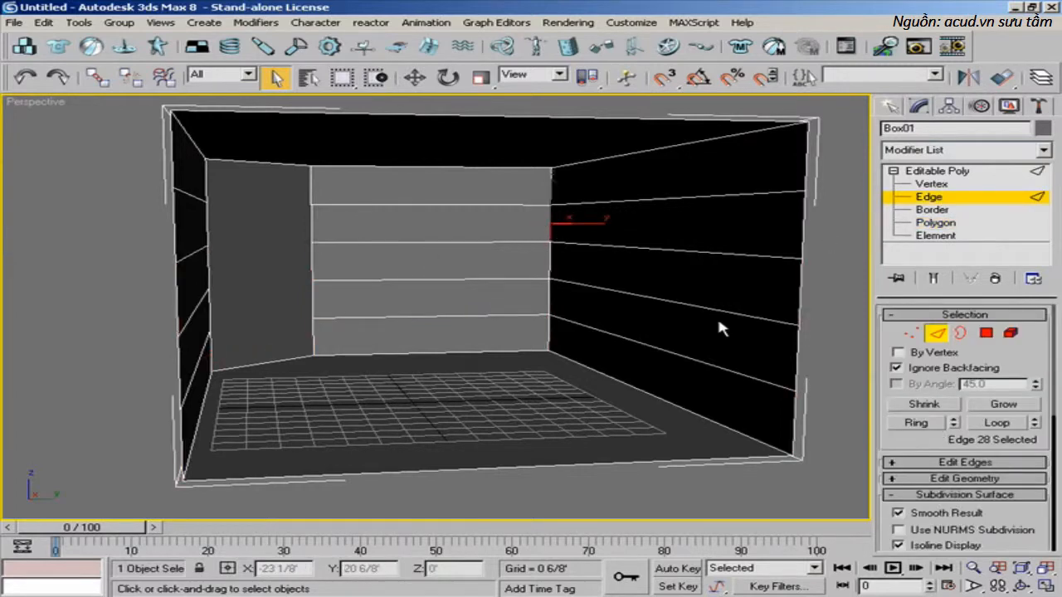
{"action": "left_click", "coordinate": [915, 423]}
{"action": "left_click", "coordinate": [986, 332], "text": "ctrl"}
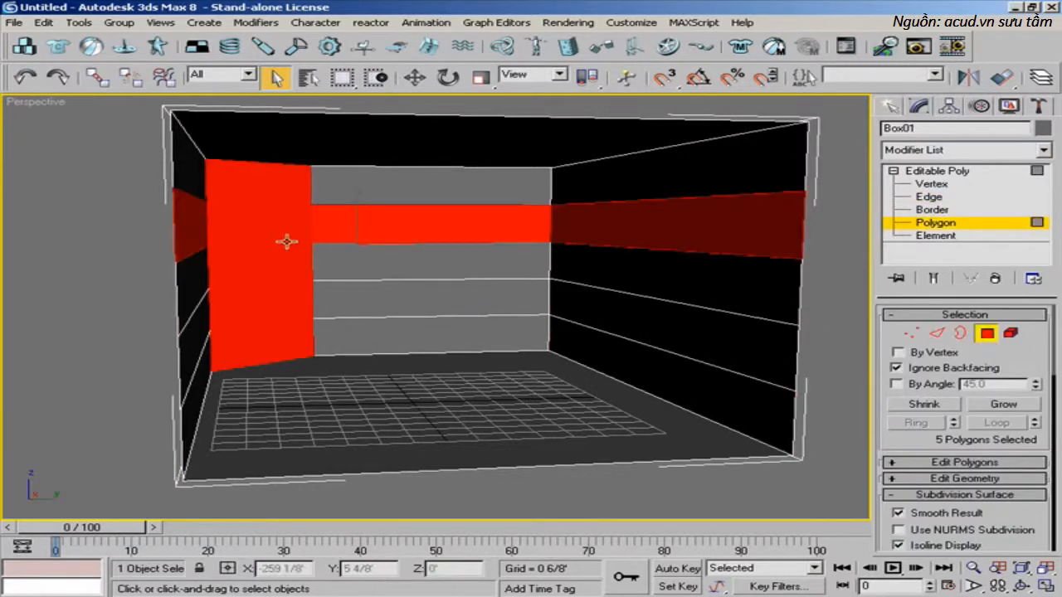
{"action": "left_click", "coordinate": [284, 240], "text": "alt"}
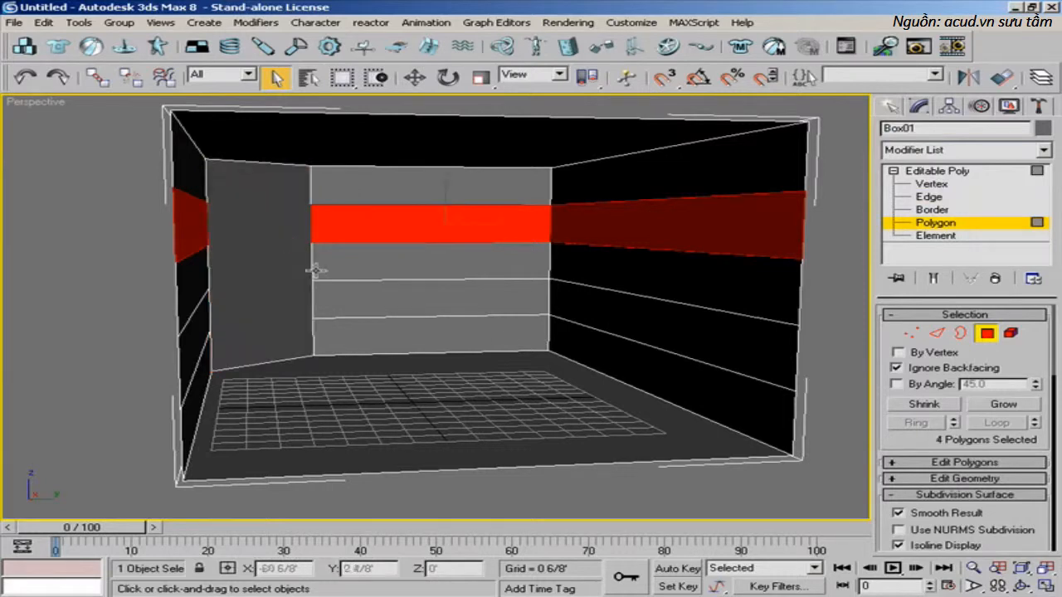
- Set the material ID of the selected second wall strip polygons to 5
{"action": "left_click", "coordinate": [964, 494]}
{"action": "left_click", "coordinate": [892, 515]}
{"action": "left_click_drag", "start_coordinate": [891, 515], "coordinate": [892, 358]}
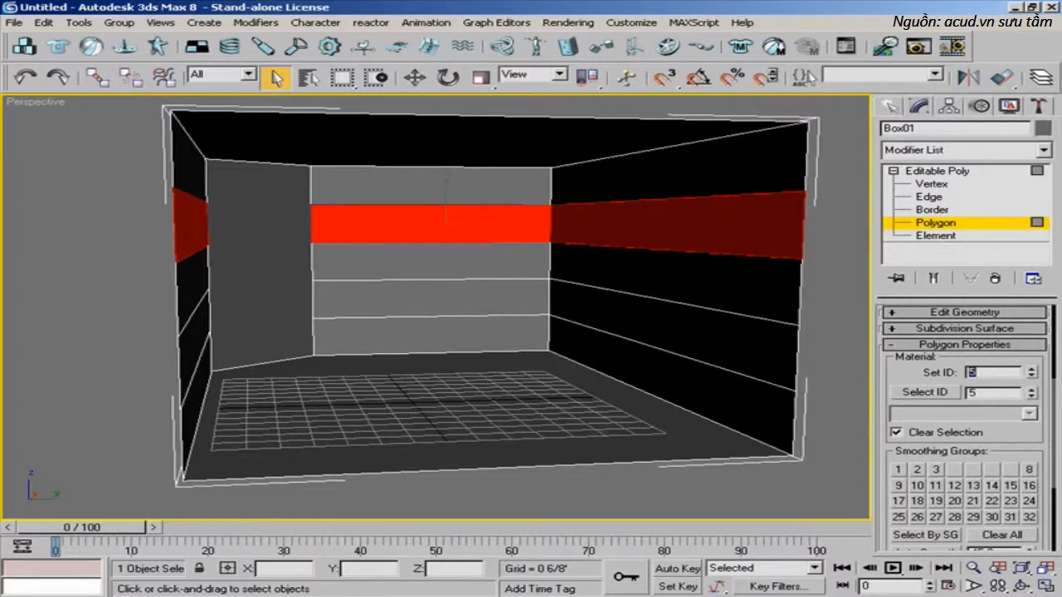
- Select the fourth wall strip from the ceiling via its vertical edge ring, leaving out the angled wall, and set its material ID to 6
{"action": "left_click", "coordinate": [929, 197]}
{"action": "left_click", "coordinate": [549, 297]}
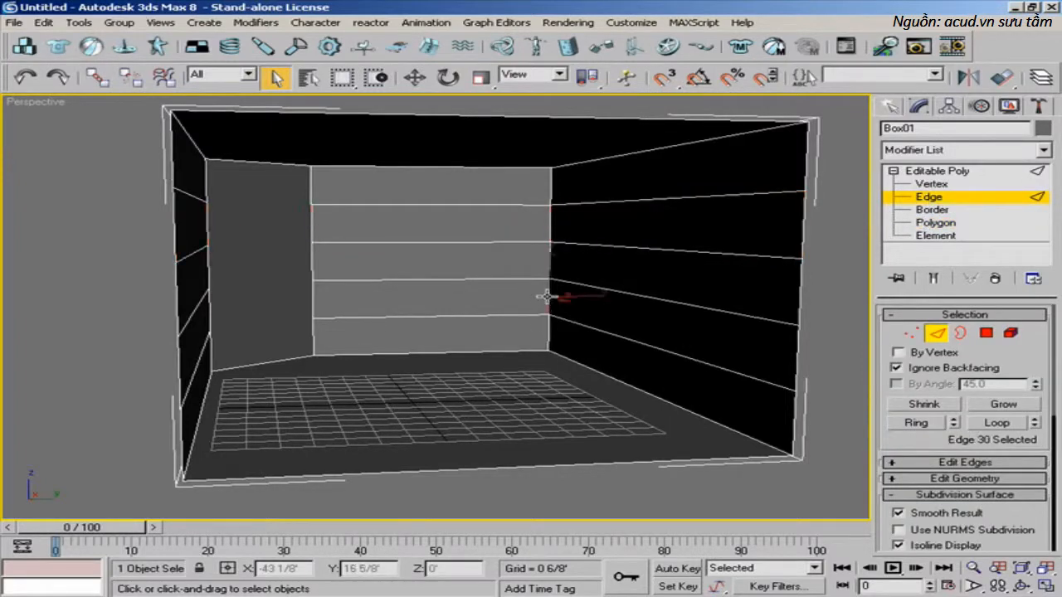
{"action": "left_click", "coordinate": [912, 423]}
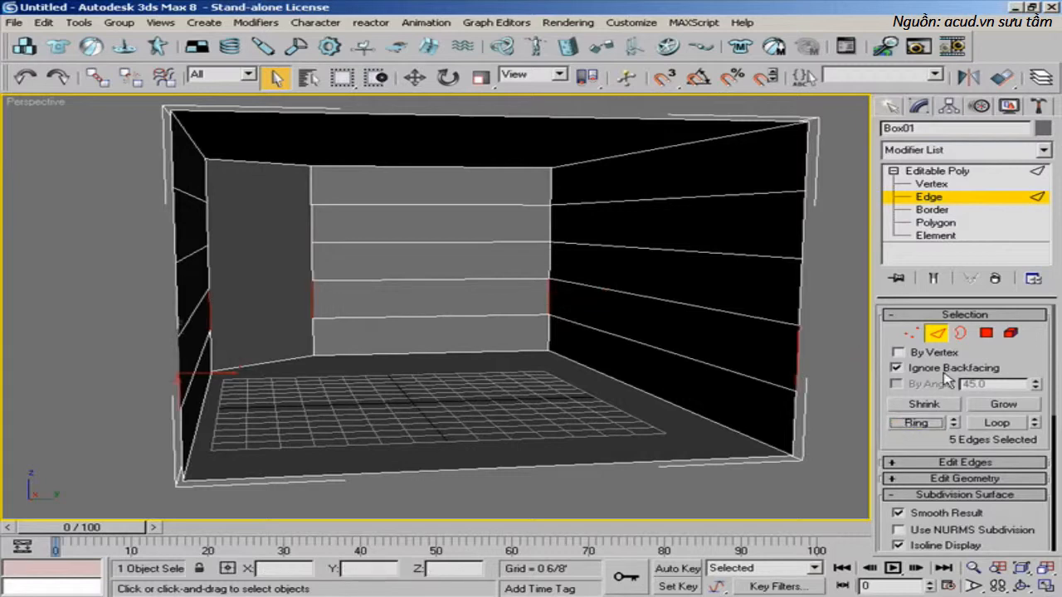
{"action": "left_click", "coordinate": [986, 333], "text": "ctrl"}
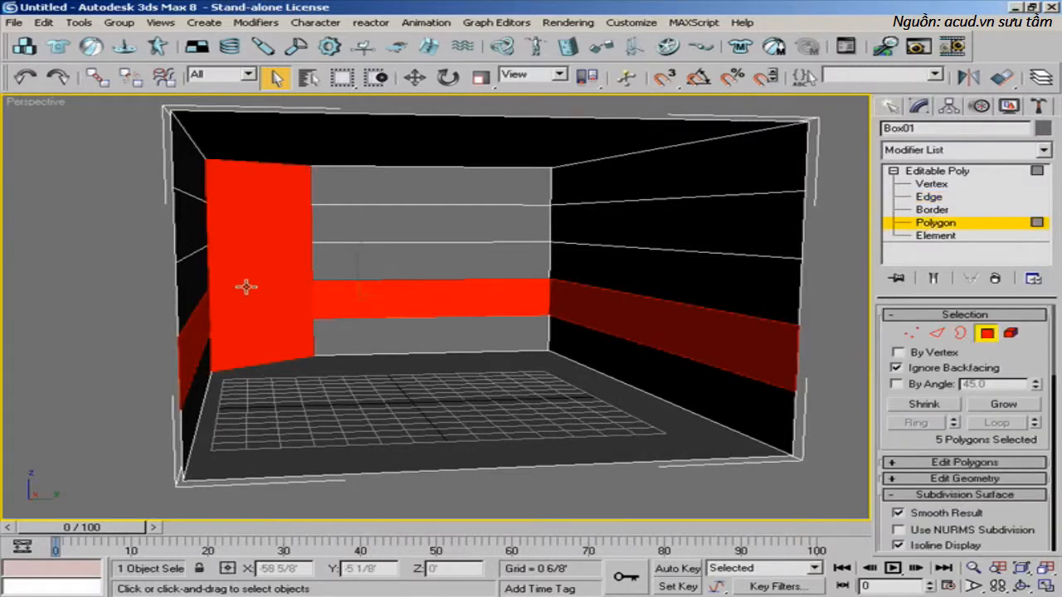
{"action": "left_click", "coordinate": [246, 286], "text": "alt"}
{"action": "left_click_drag", "start_coordinate": [883, 450], "coordinate": [954, 147]}
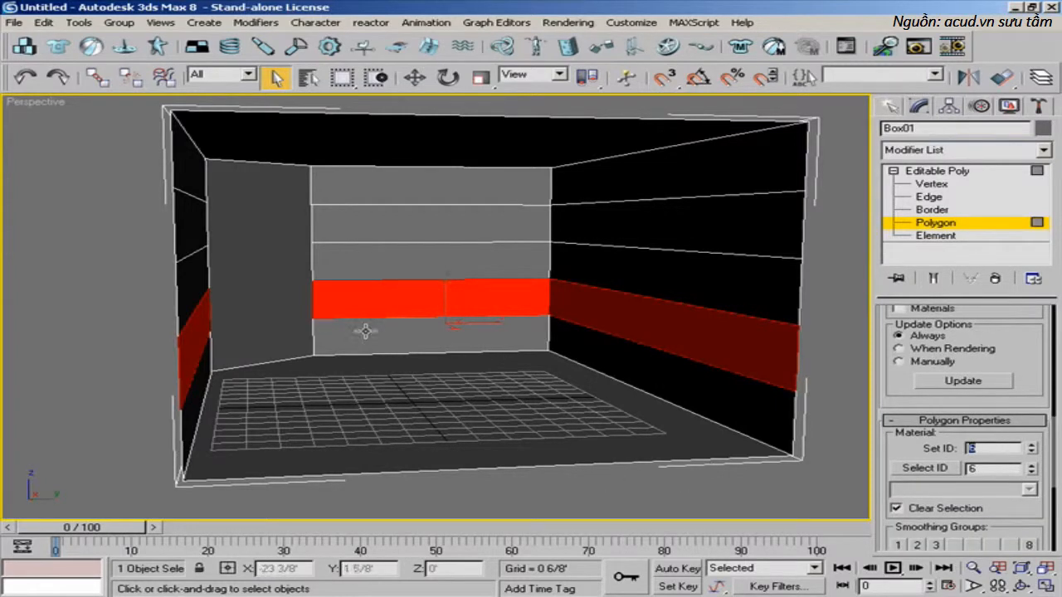
- Check the material IDs of the floor, ceiling, angled wall and the first, third and fifth back wall strips by selecting each
{"action": "middle_click_drag", "start_coordinate": [367, 329], "coordinate": [450, 317], "text": "alt"}
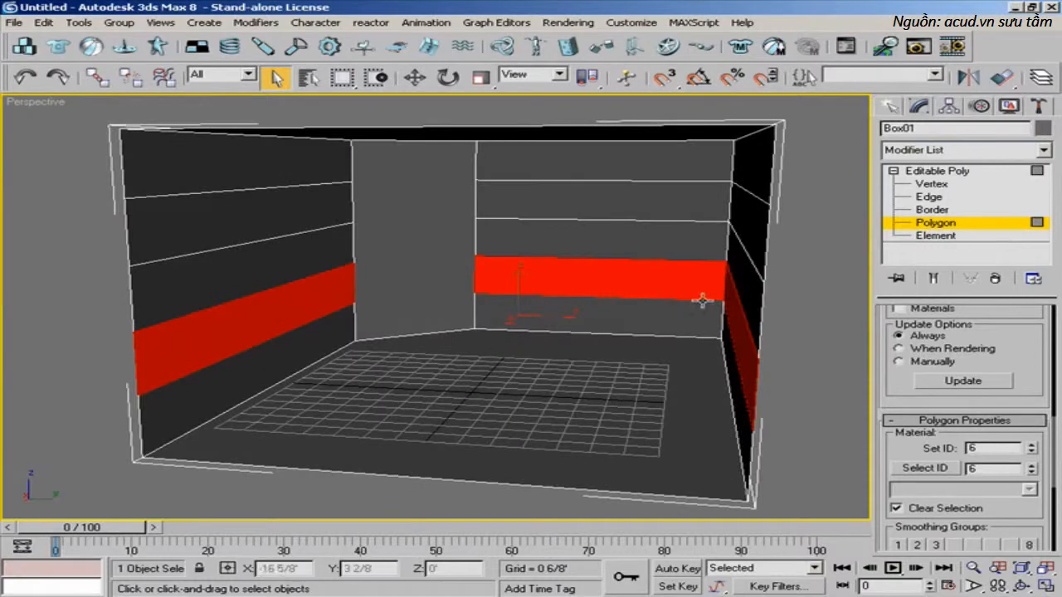
{"action": "middle_click_drag", "start_coordinate": [702, 300], "coordinate": [409, 350], "text": "alt"}
{"action": "left_click", "coordinate": [498, 407]}
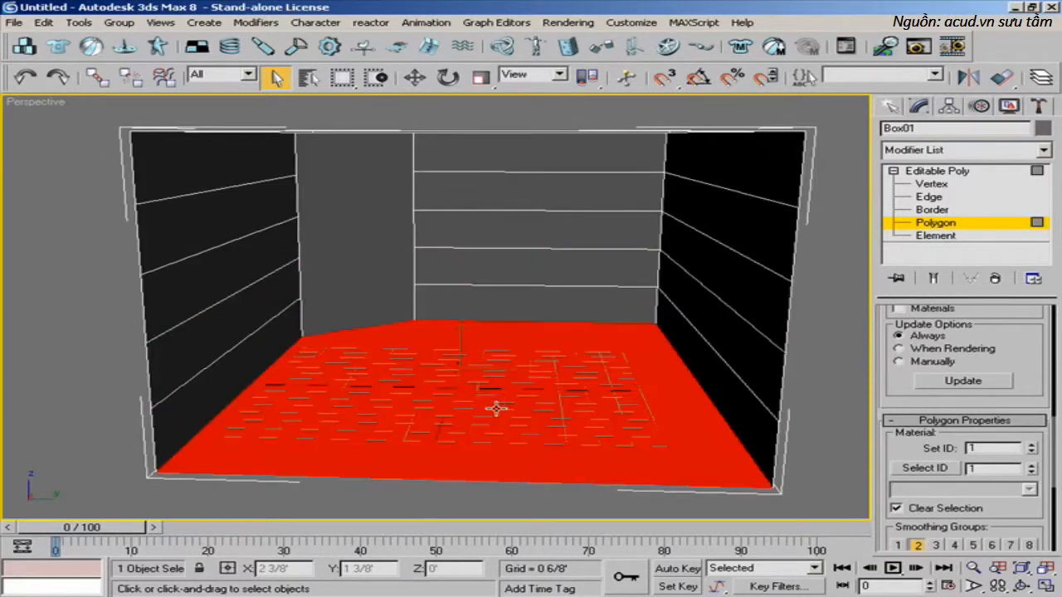
{"action": "middle_click_drag", "start_coordinate": [498, 407], "coordinate": [386, 256], "text": "alt"}
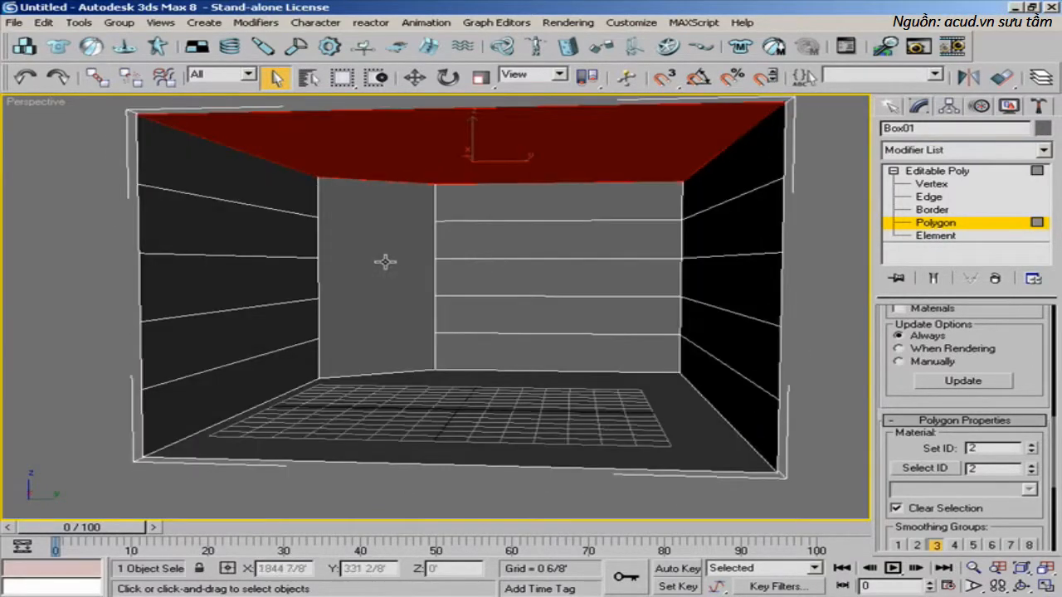
{"action": "left_click", "coordinate": [386, 256]}
{"action": "left_click", "coordinate": [481, 205]}
{"action": "left_click", "coordinate": [487, 280]}
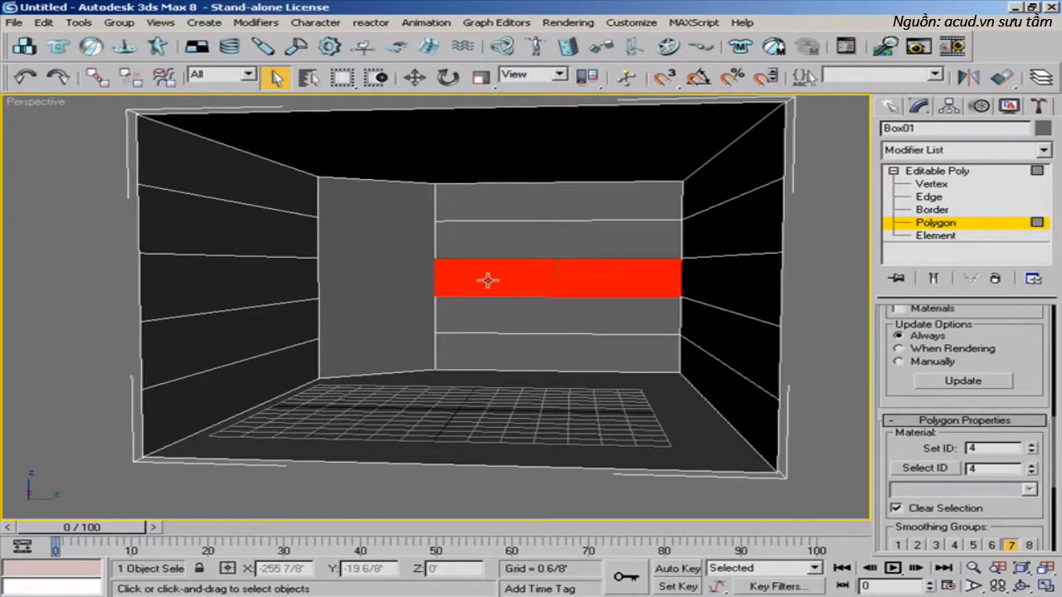
{"action": "left_click", "coordinate": [485, 342]}
- Check the material IDs of the left and right side wall strips and the second and fourth back wall strips by selecting each
{"action": "left_click", "coordinate": [273, 372]}
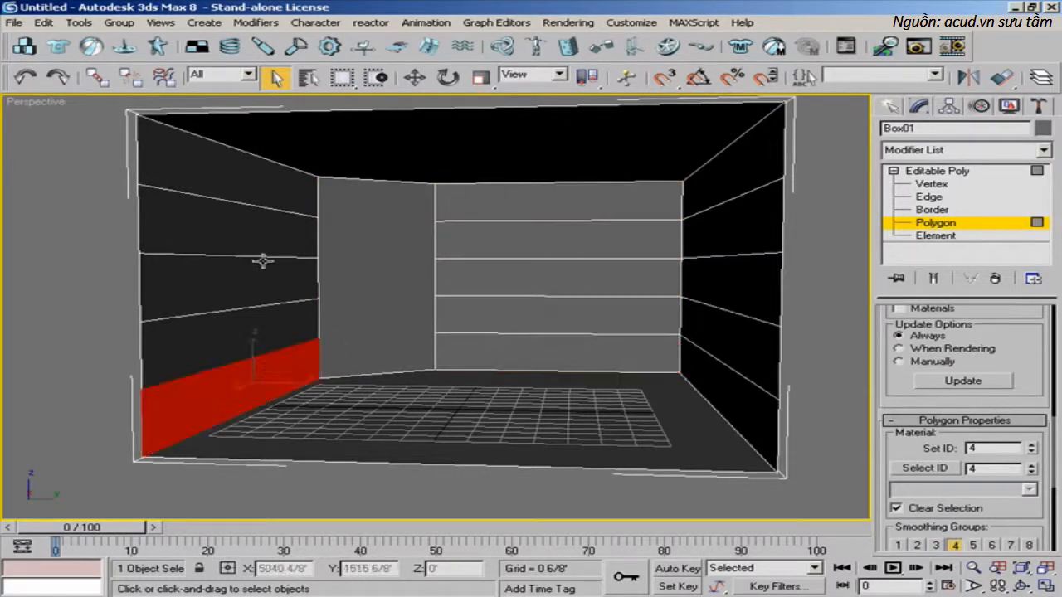
{"action": "left_click", "coordinate": [263, 260]}
{"action": "left_click", "coordinate": [255, 178]}
{"action": "left_click", "coordinate": [290, 235]}
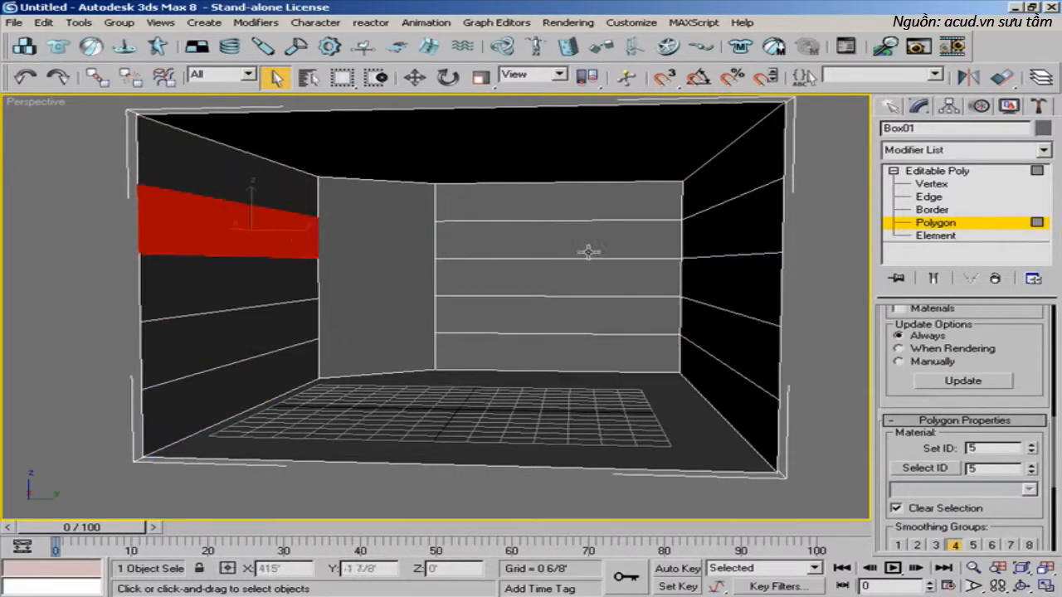
{"action": "left_click", "coordinate": [581, 248]}
{"action": "left_click", "coordinate": [244, 336]}
{"action": "left_click", "coordinate": [481, 315]}
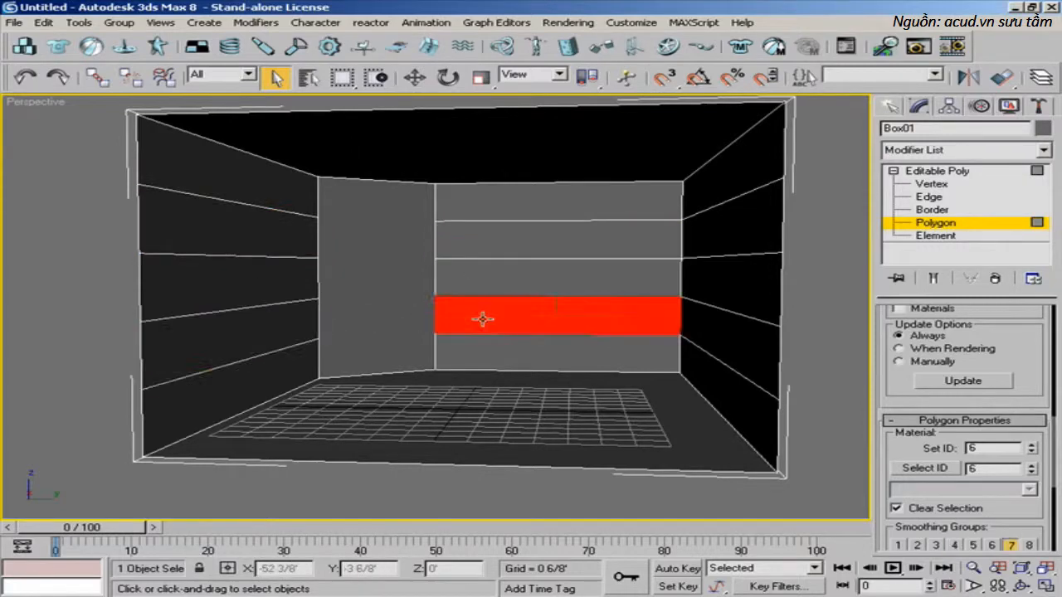
{"action": "middle_click_drag", "start_coordinate": [423, 356], "coordinate": [634, 353], "text": "alt"}
{"action": "left_click", "coordinate": [635, 353]}
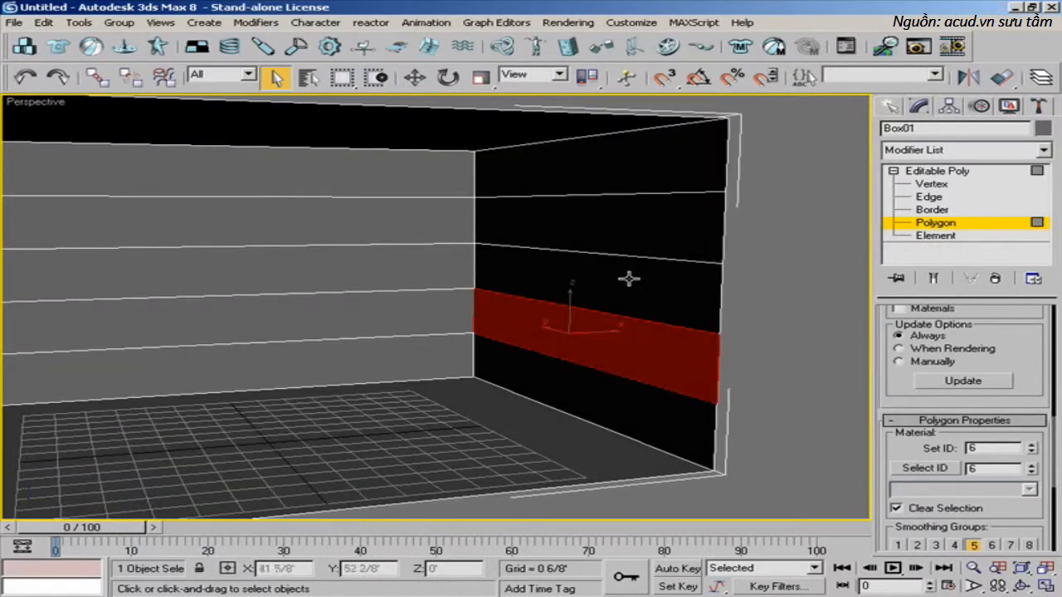
{"action": "left_click", "coordinate": [627, 236]}
- Examine the room's side walls and the strips running along them from several viewpoints
{"action": "middle_click_drag", "start_coordinate": [589, 273], "coordinate": [559, 233], "text": "alt"}
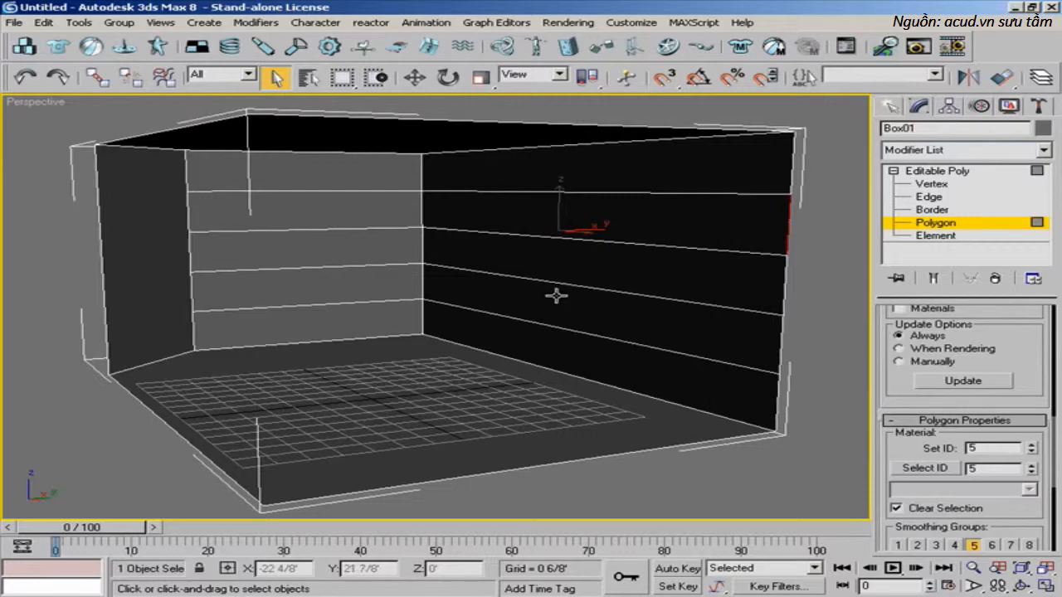
{"action": "middle_click_drag", "start_coordinate": [556, 296], "coordinate": [431, 258], "text": "alt"}
{"action": "middle_click_drag", "start_coordinate": [258, 247], "coordinate": [516, 316], "text": "alt"}
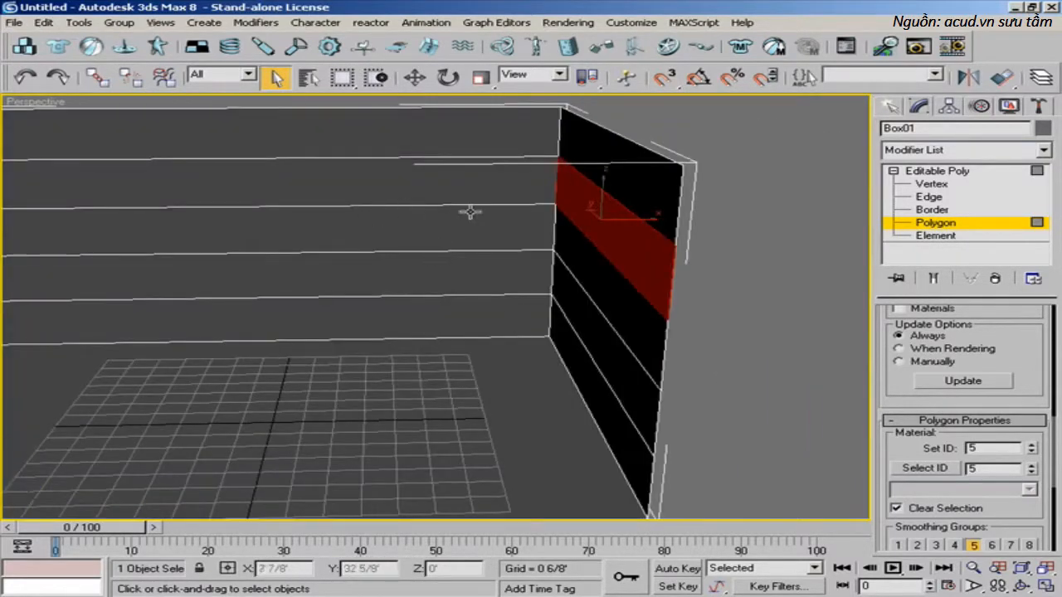
{"action": "middle_click_drag", "start_coordinate": [581, 271], "coordinate": [434, 285], "text": "alt"}
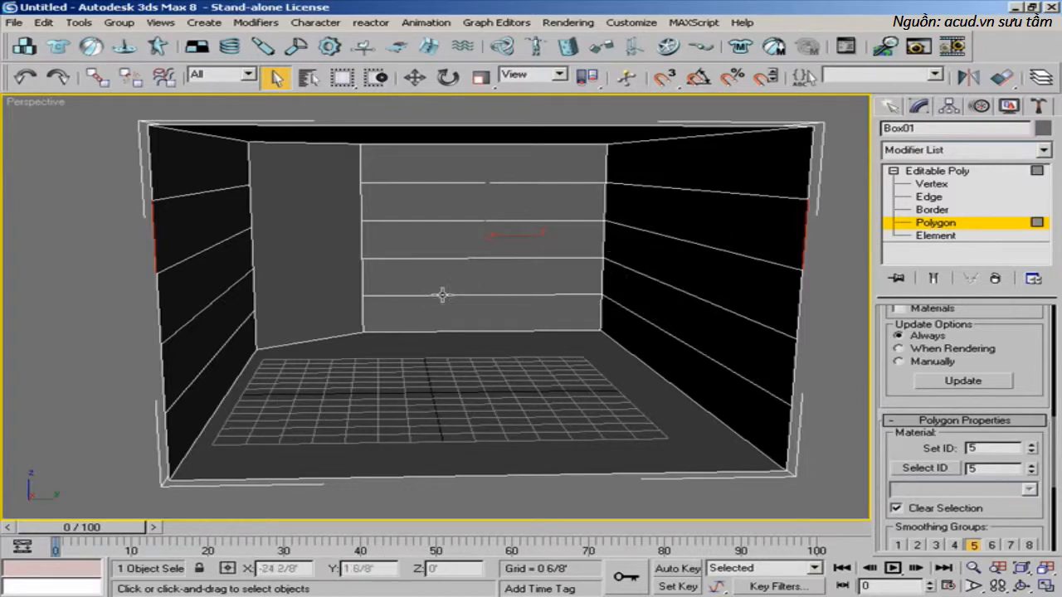
{"action": "middle_click_drag", "start_coordinate": [452, 326], "coordinate": [439, 315], "text": "alt"}
{"action": "middle_click_drag", "start_coordinate": [438, 315], "coordinate": [537, 325]}
{"action": "middle_click_drag", "start_coordinate": [389, 301], "coordinate": [387, 291], "text": "alt"}
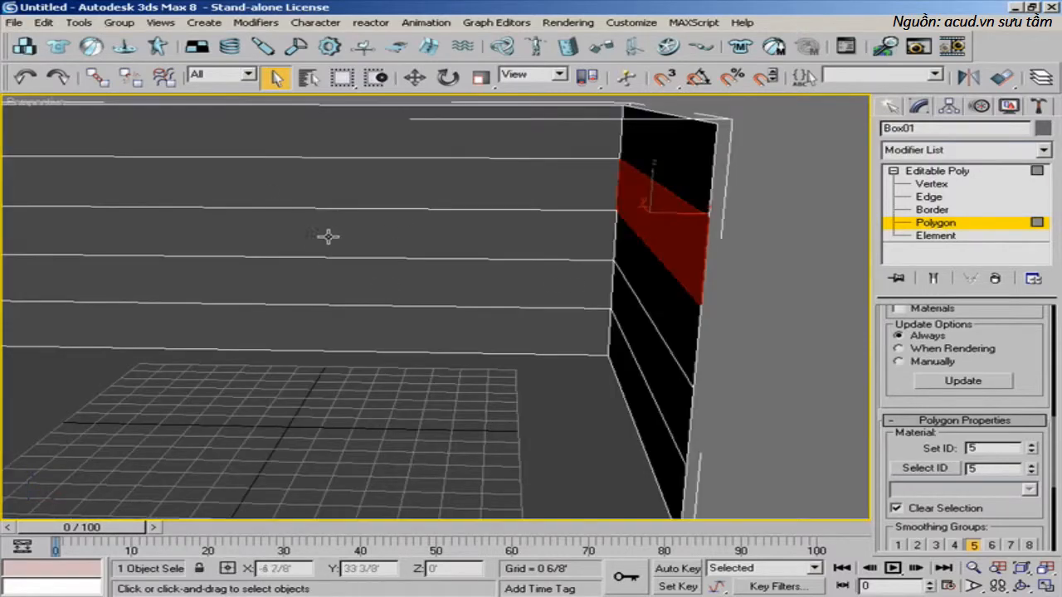
{"action": "middle_click_drag", "start_coordinate": [584, 300], "coordinate": [463, 291], "text": "alt"}
- Connect the four inner horizontal edges of the right side wall with 2 segments
{"action": "left_click", "coordinate": [929, 198]}
{"action": "middle_click_drag", "start_coordinate": [518, 237], "coordinate": [623, 232]}
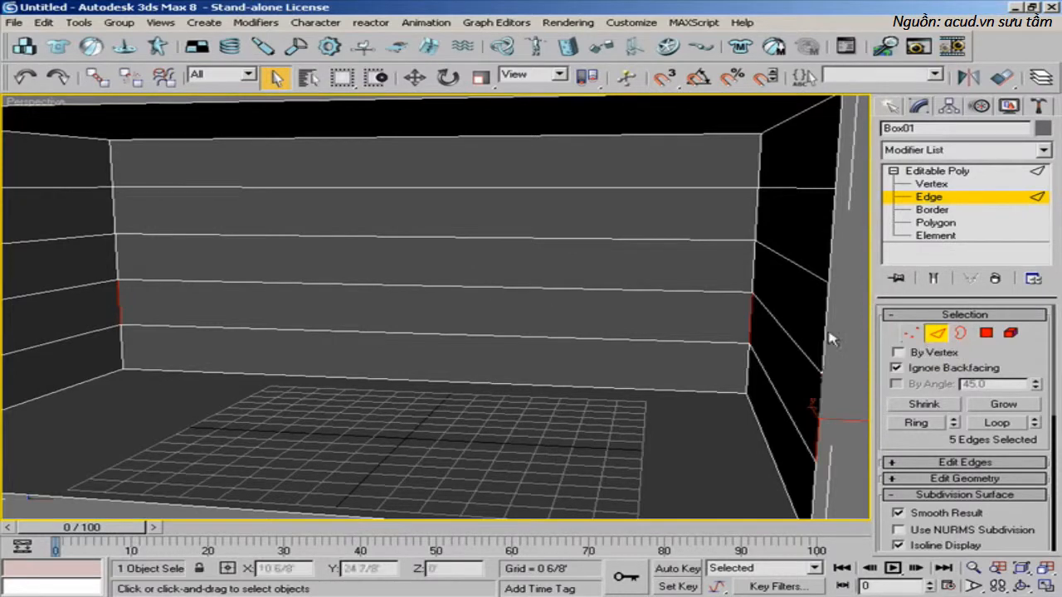
{"action": "left_click", "coordinate": [457, 188]}
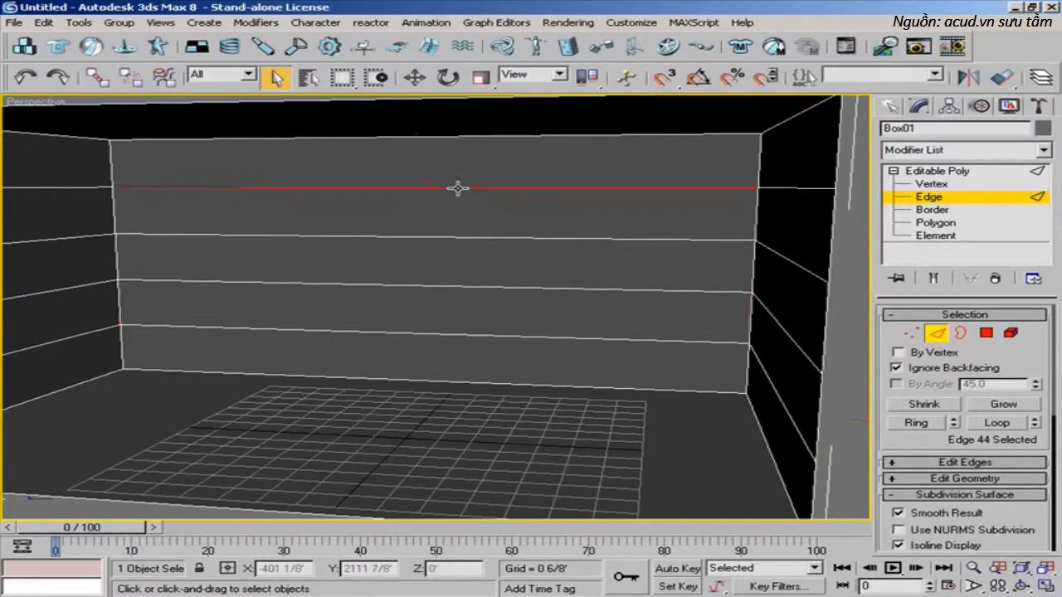
{"action": "left_click", "coordinate": [423, 235], "text": "ctrl"}
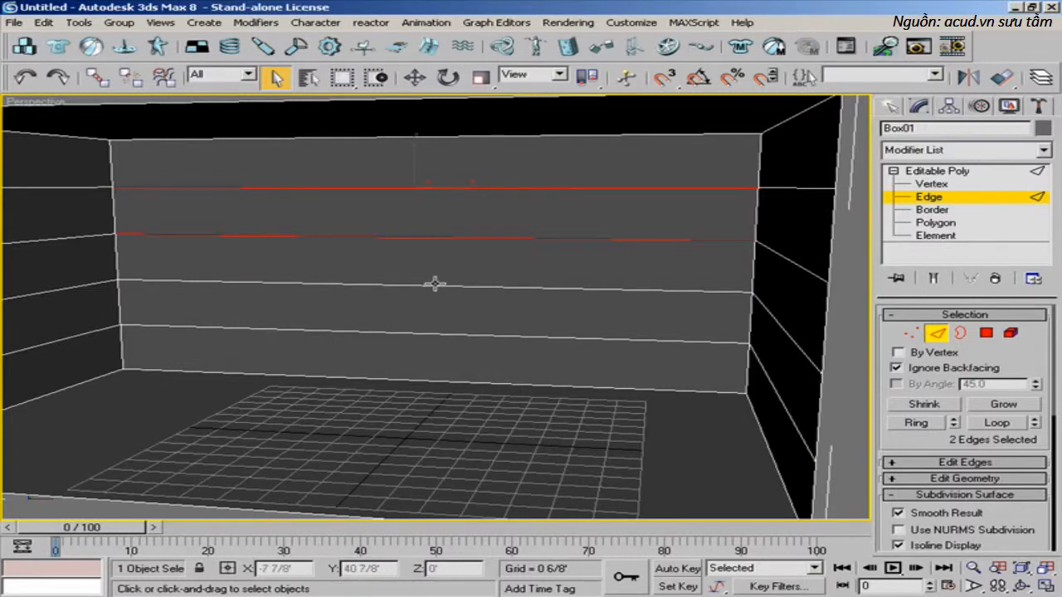
{"action": "left_click", "coordinate": [434, 285], "text": "ctrl"}
{"action": "left_click", "coordinate": [423, 331], "text": "ctrl"}
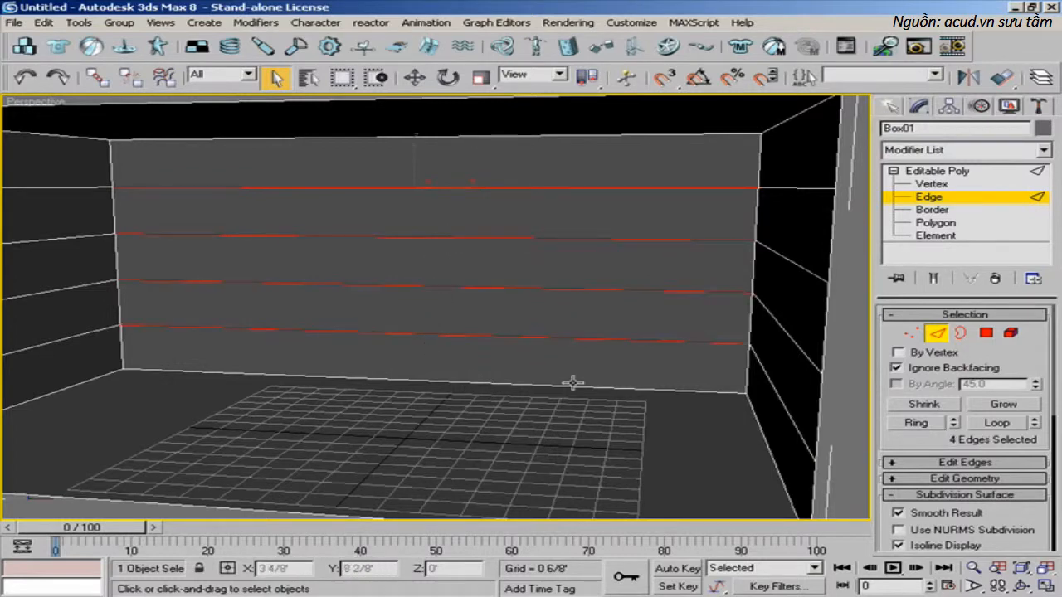
{"action": "left_click", "coordinate": [944, 462]}
{"action": "left_click", "coordinate": [1032, 458]}
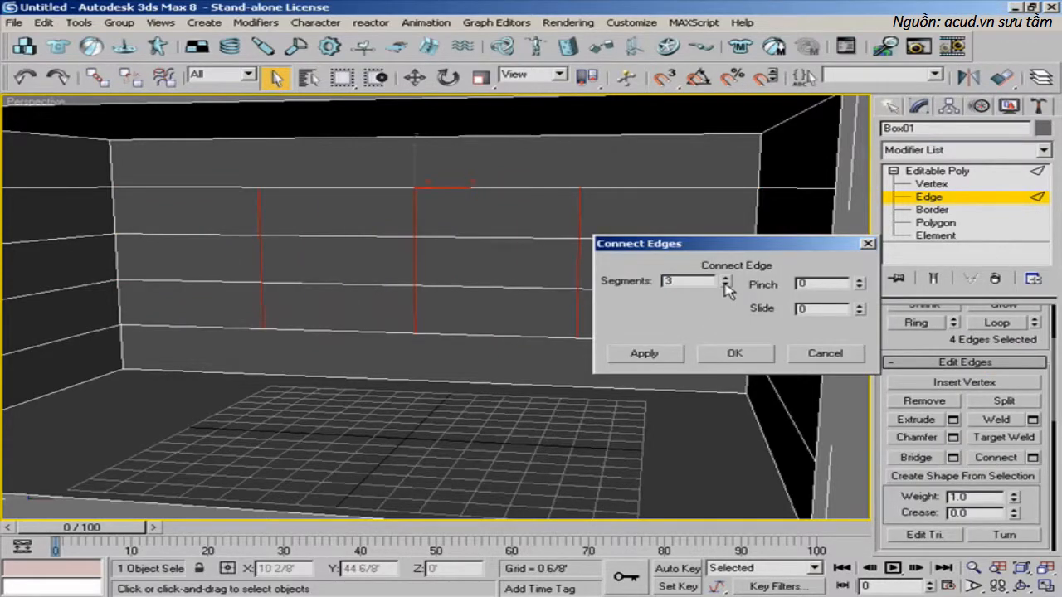
{"action": "left_click", "coordinate": [734, 354]}
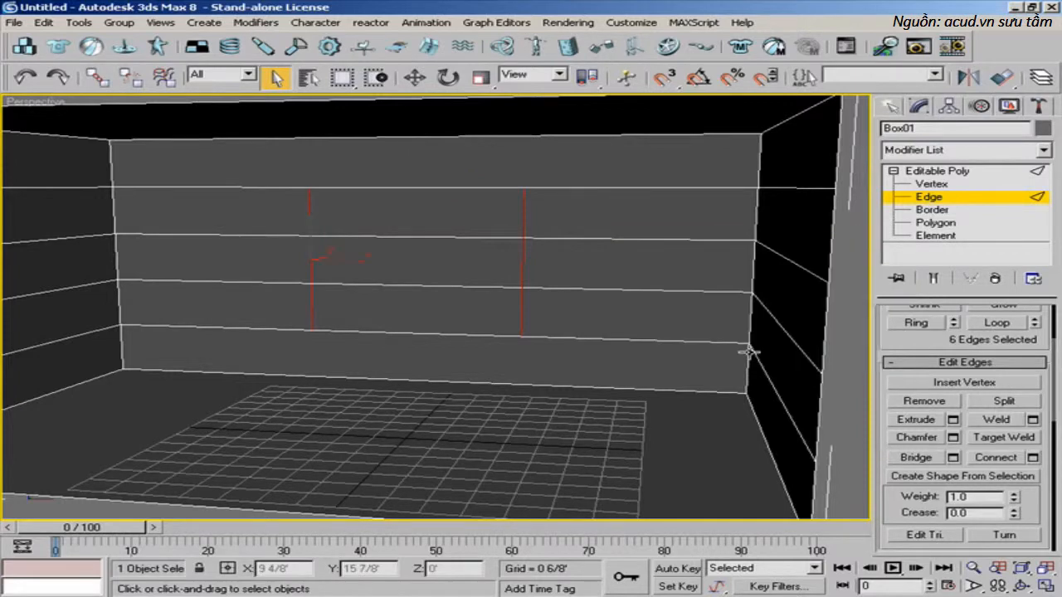
- Check the material IDs of the divided strip sections on the right side wall by selecting them one after another
{"action": "middle_click_drag", "start_coordinate": [639, 325], "coordinate": [609, 330], "text": "alt"}
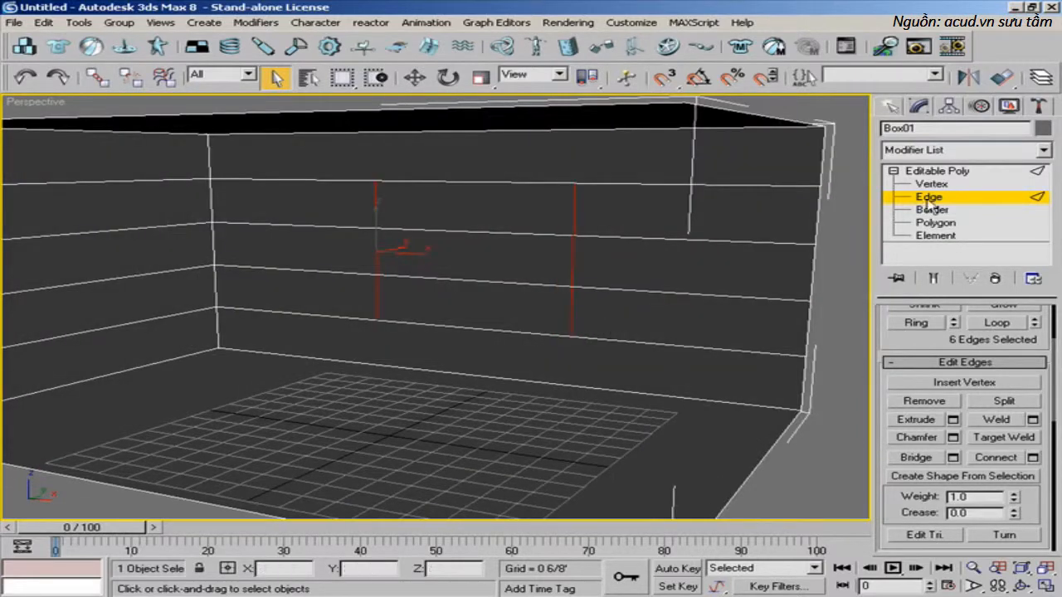
{"action": "left_click", "coordinate": [935, 223]}
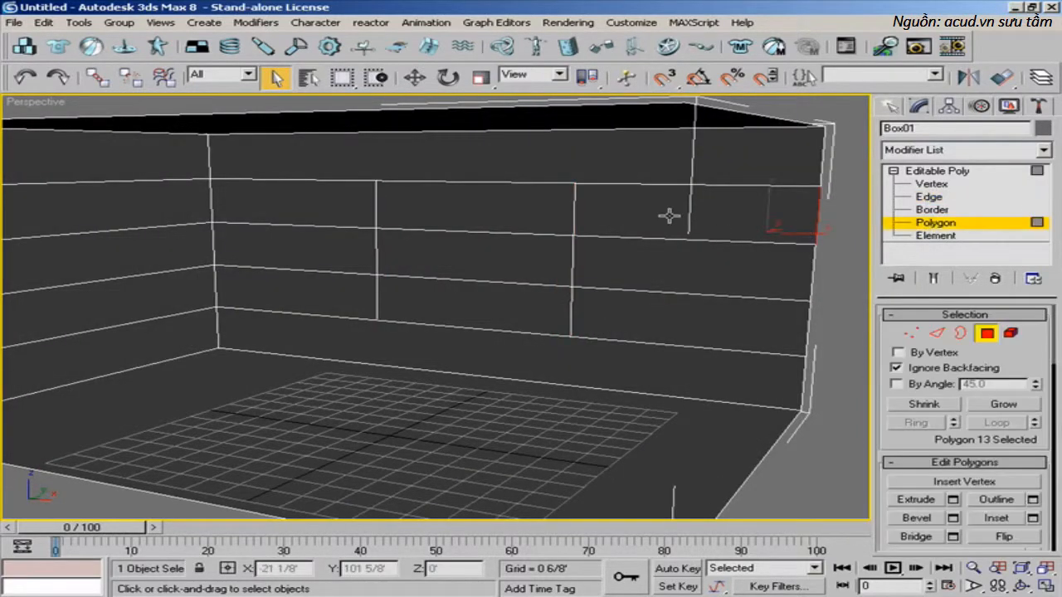
{"action": "left_click", "coordinate": [668, 217]}
{"action": "left_click", "coordinate": [915, 315]}
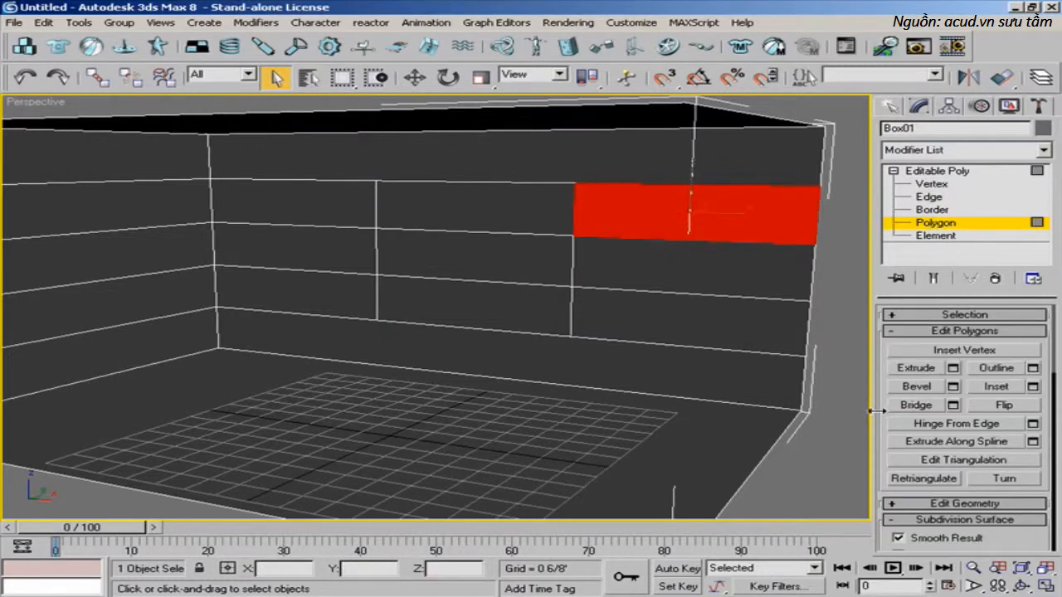
{"action": "scroll", "coordinate": [912, 414], "scroll_direction": "down", "scroll_amount": 10}
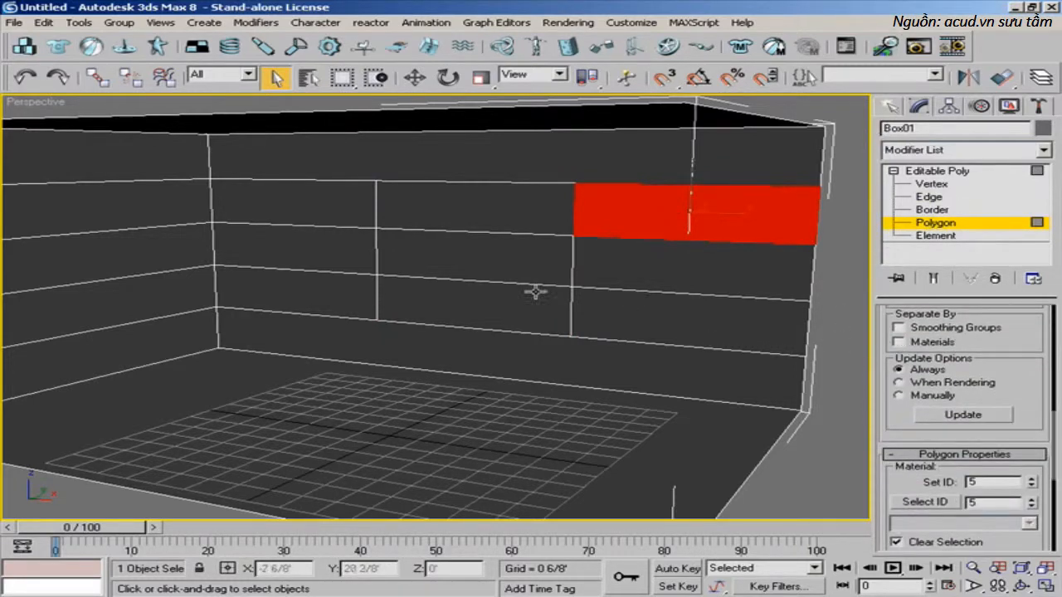
{"action": "left_click", "coordinate": [305, 206]}
{"action": "left_click", "coordinate": [323, 278]}
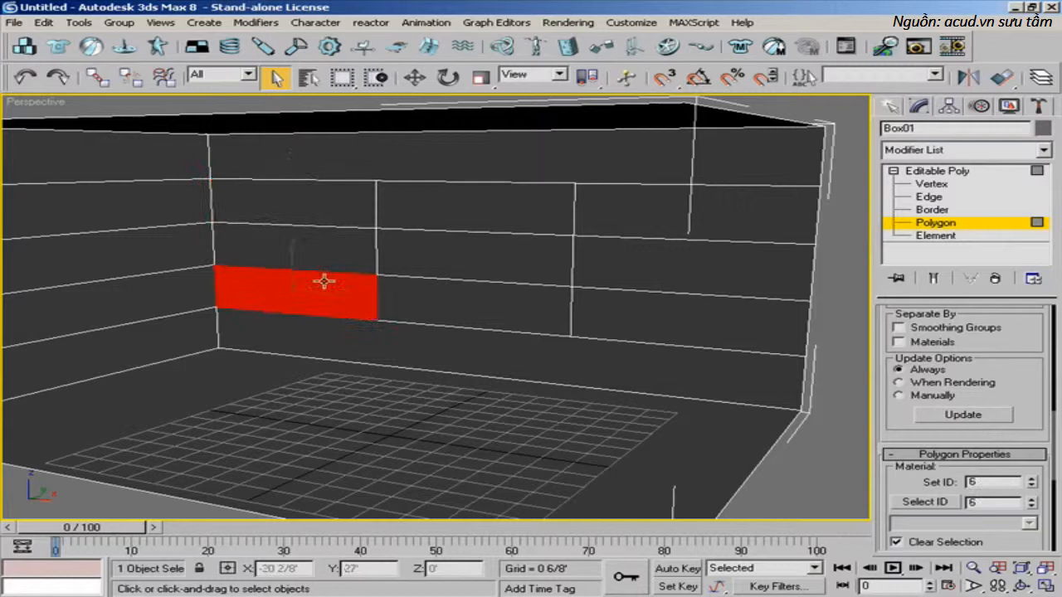
{"action": "left_click", "coordinate": [601, 303]}
{"action": "left_click", "coordinate": [523, 300]}
{"action": "left_click", "coordinate": [525, 254]}
{"action": "left_click", "coordinate": [525, 223]}
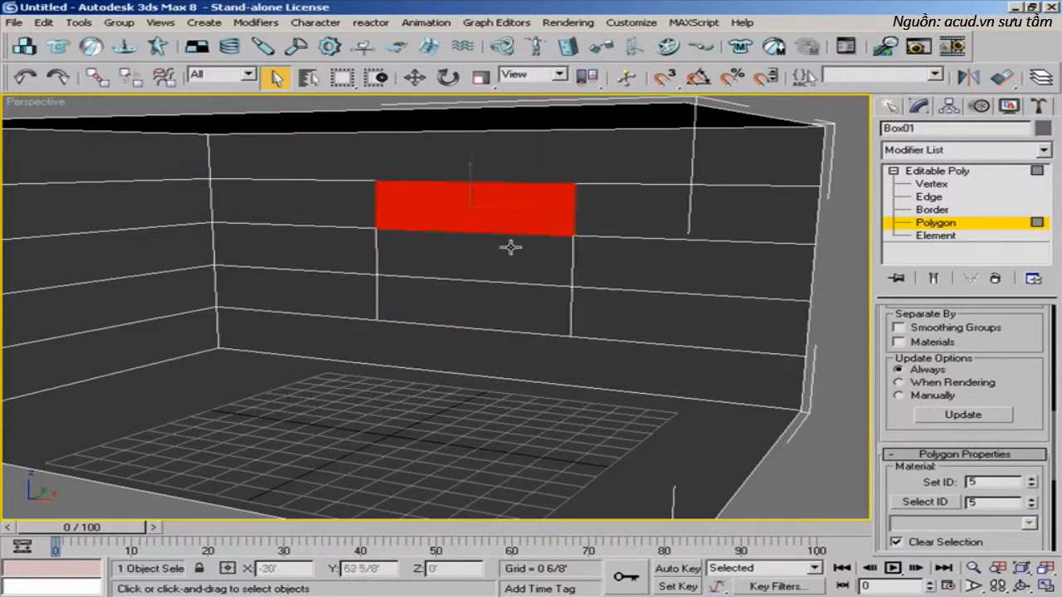
{"action": "left_click", "coordinate": [495, 164]}
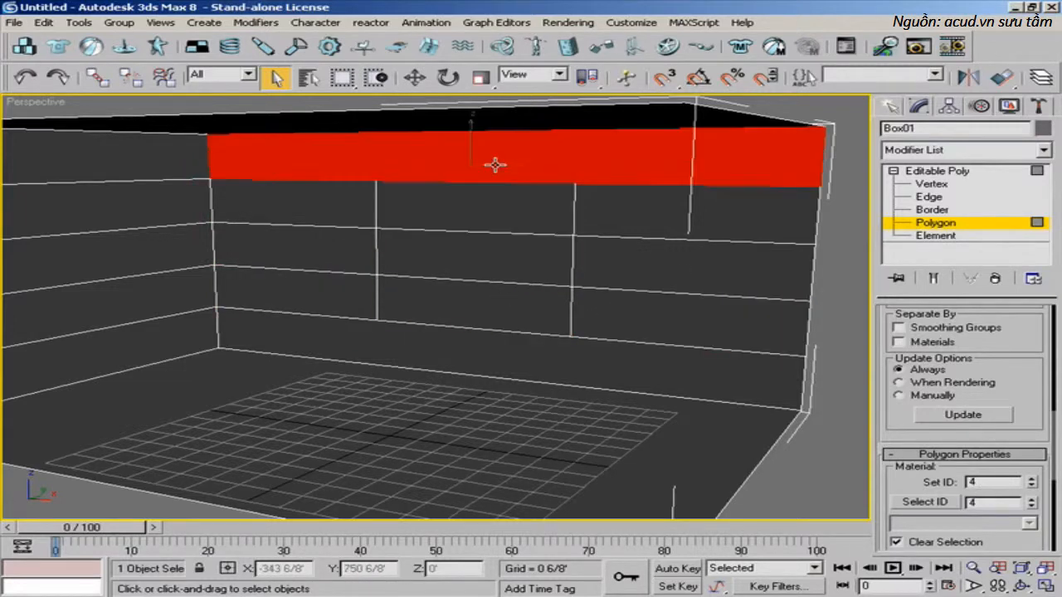
{"action": "left_click", "coordinate": [493, 208]}
{"action": "left_click", "coordinate": [486, 246]}
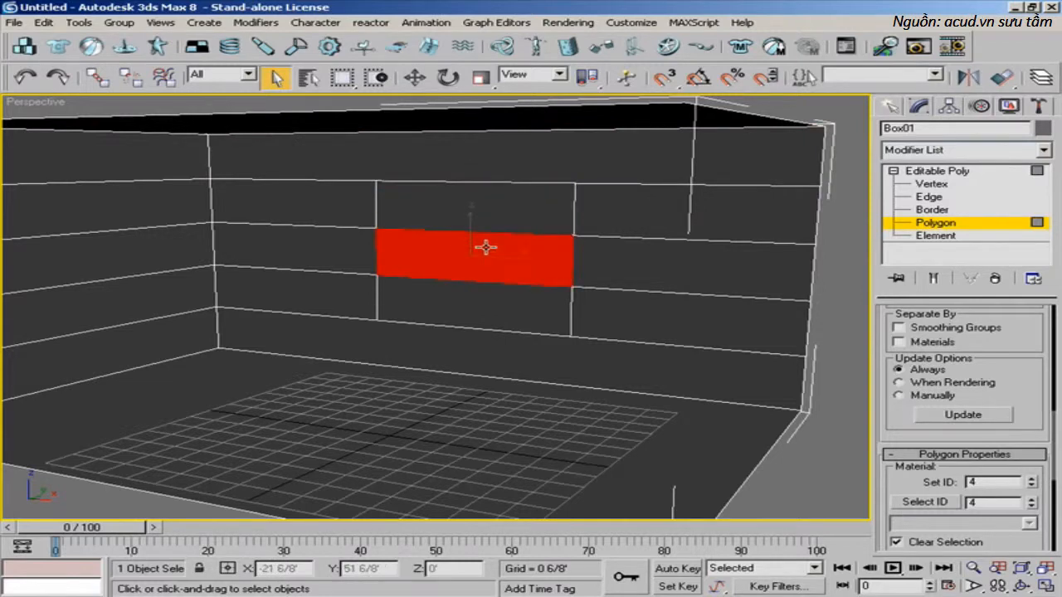
- Select the three stacked middle polygons between the two vertical divisions on the right side wall
{"action": "left_click", "coordinate": [483, 290]}
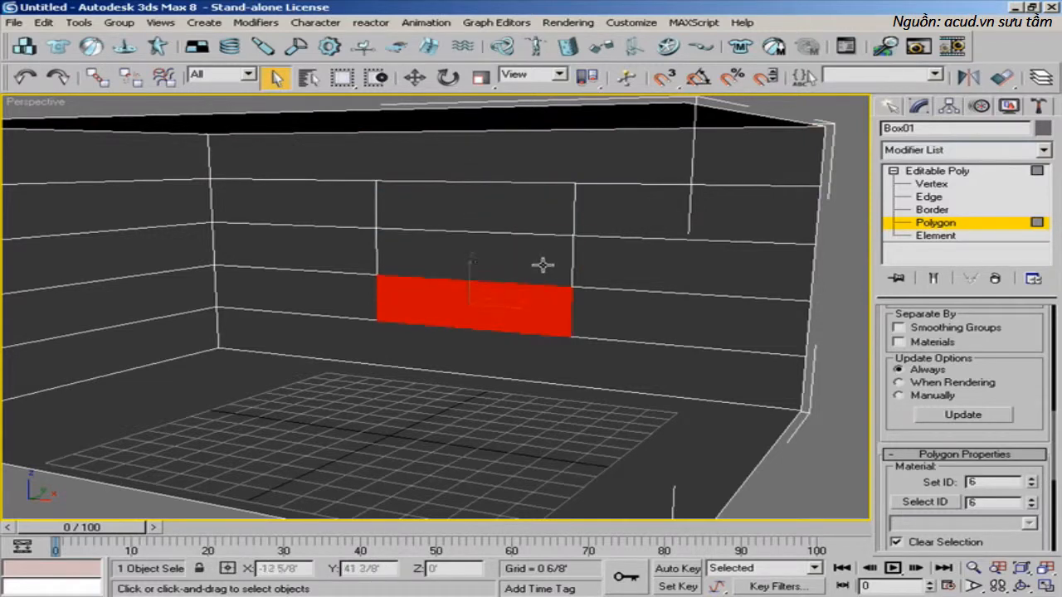
{"action": "mouse_move", "coordinate": [542, 264]}
{"action": "middle_mouse_down", "text": "alt"}
{"action": "mouse_move", "coordinate": [522, 253]}
{"action": "mouse_move", "coordinate": [531, 249]}
{"action": "middle_mouse_up", "text": "alt"}
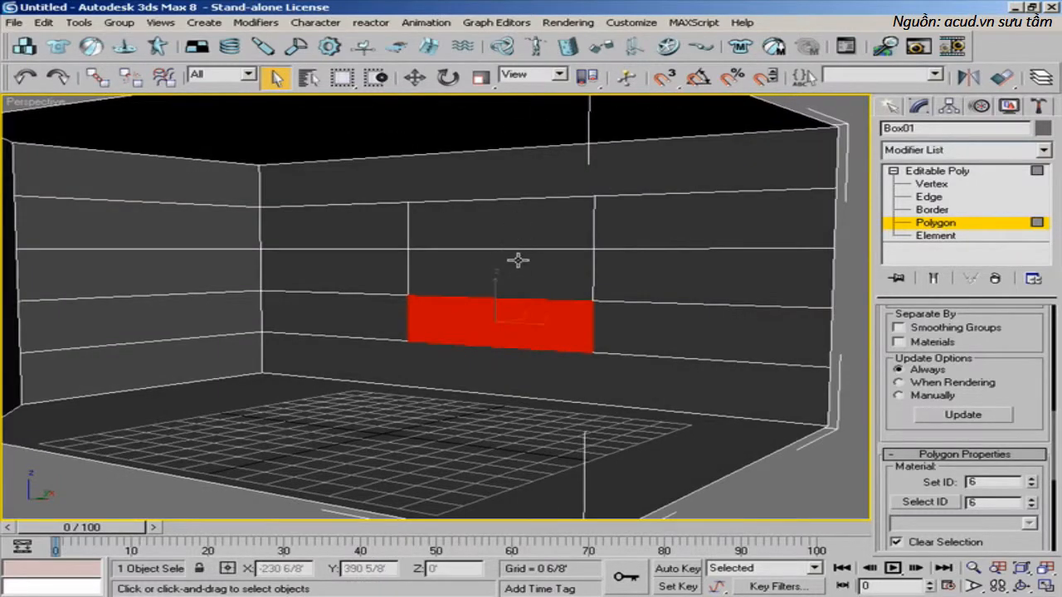
{"action": "middle_click_drag", "start_coordinate": [501, 282], "coordinate": [514, 287], "text": "alt"}
{"action": "left_click", "coordinate": [505, 257], "text": "ctrl"}
{"action": "left_click", "coordinate": [509, 221], "text": "ctrl"}
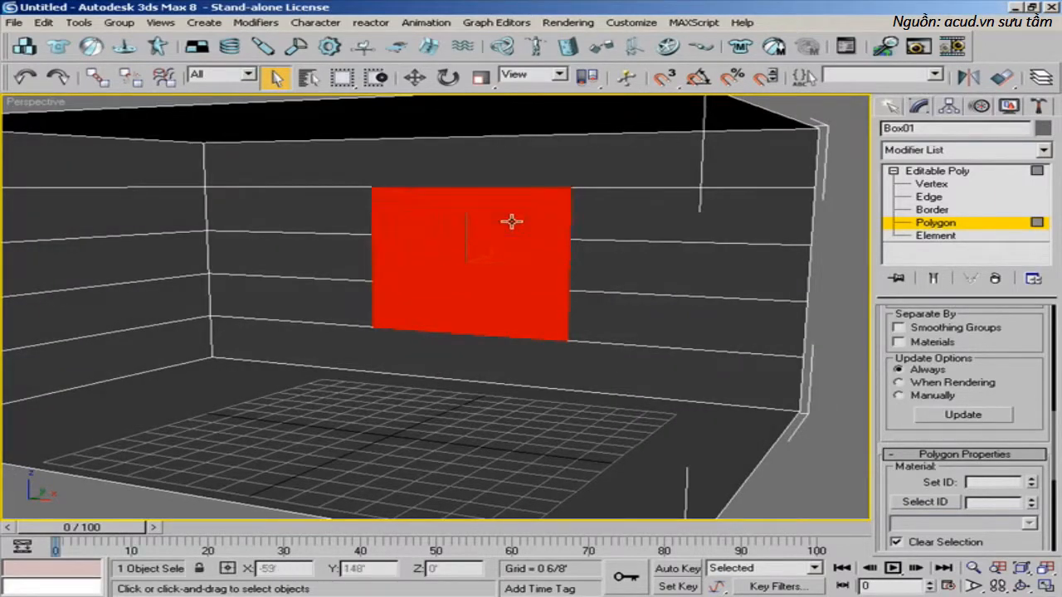
{"action": "middle_click_drag", "start_coordinate": [509, 220], "coordinate": [506, 259], "text": "alt"}
{"action": "middle_click_drag", "start_coordinate": [588, 285], "coordinate": [480, 276]}
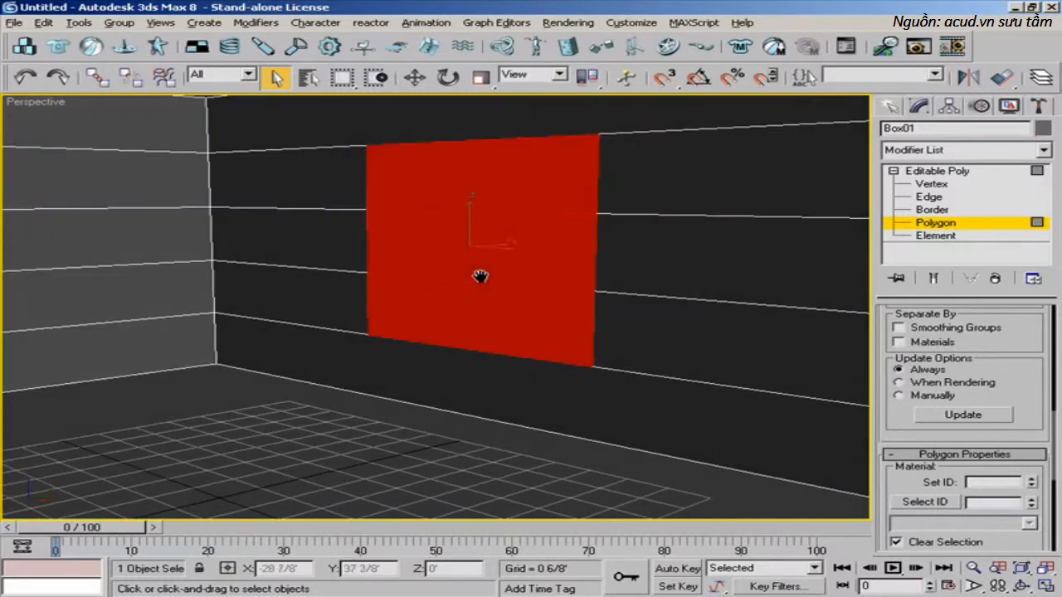
{"action": "scroll", "coordinate": [1001, 317], "scroll_direction": "up", "scroll_amount": 5}
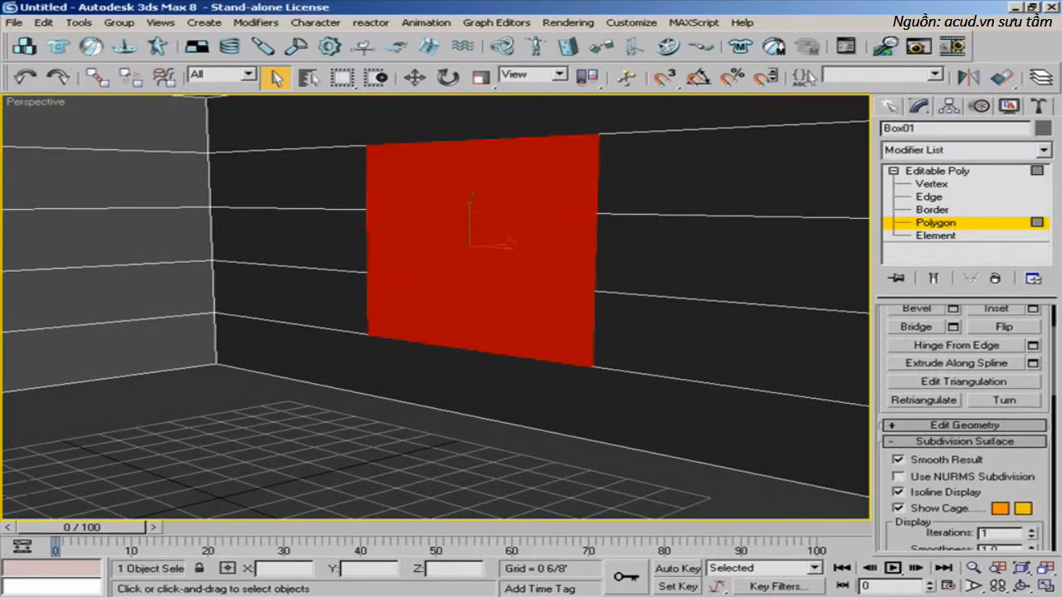
- Extrude the selected middle polygons of the right side wall as a group with a height of -0 3/8', and clear the selection
{"action": "scroll", "coordinate": [900, 332], "scroll_direction": "up", "scroll_amount": 3}
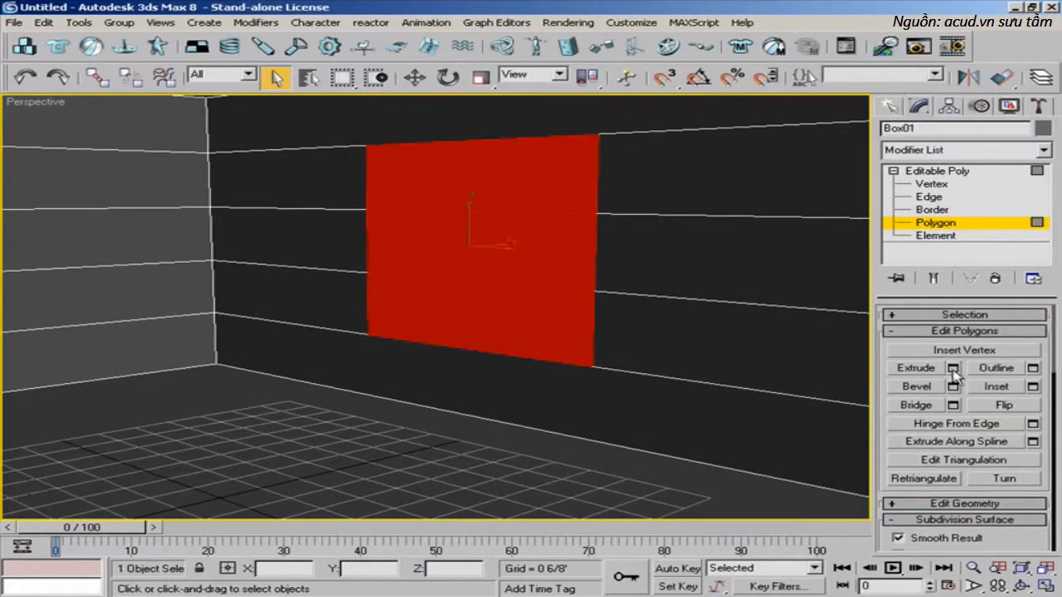
{"action": "left_click", "coordinate": [953, 368]}
{"action": "left_click_drag", "start_coordinate": [839, 284], "coordinate": [837, 402]}
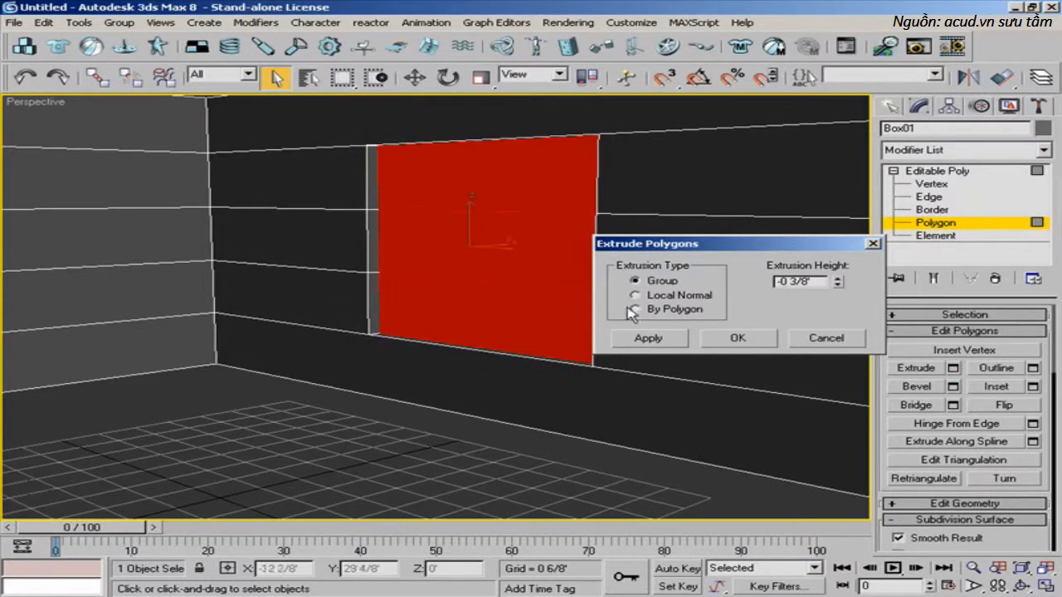
{"action": "left_click", "coordinate": [738, 339]}
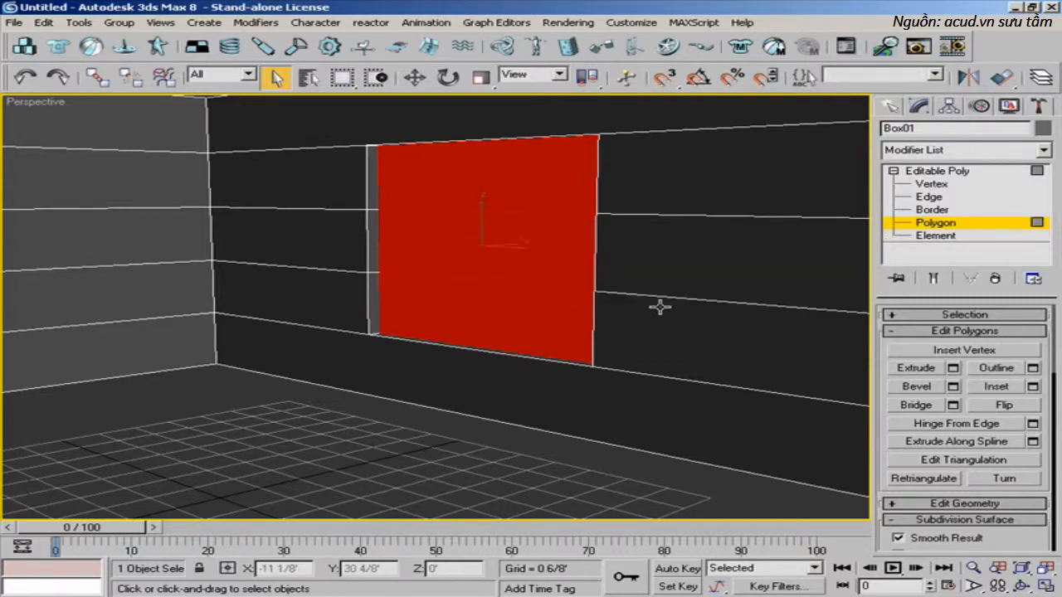
{"action": "left_click", "coordinate": [659, 307]}
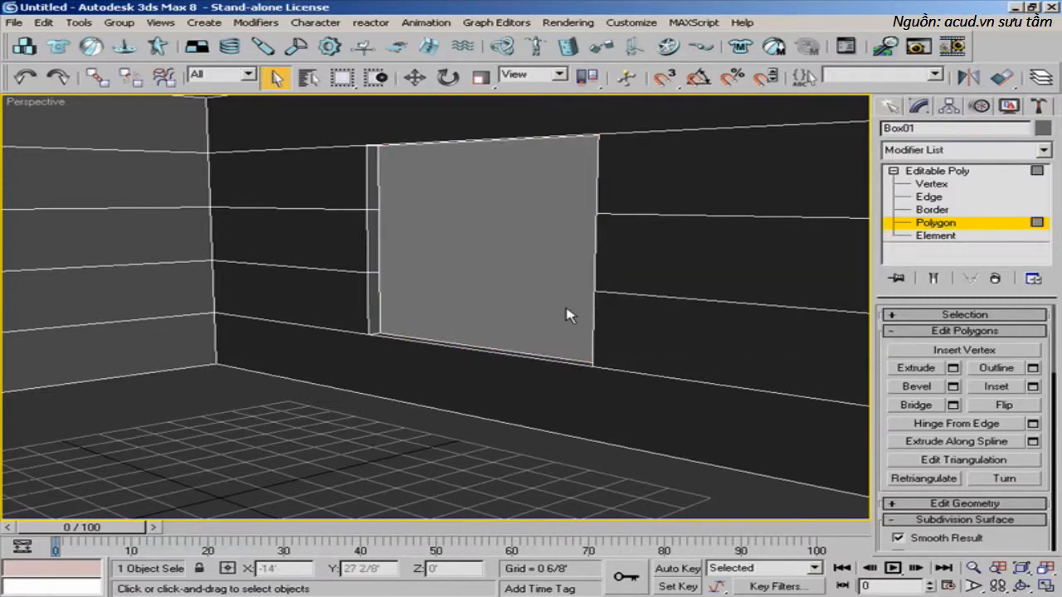
- Examine the recessed opening in the right side wall from inside and outside the room
{"action": "middle_click_drag", "start_coordinate": [561, 308], "coordinate": [483, 293], "text": "alt"}
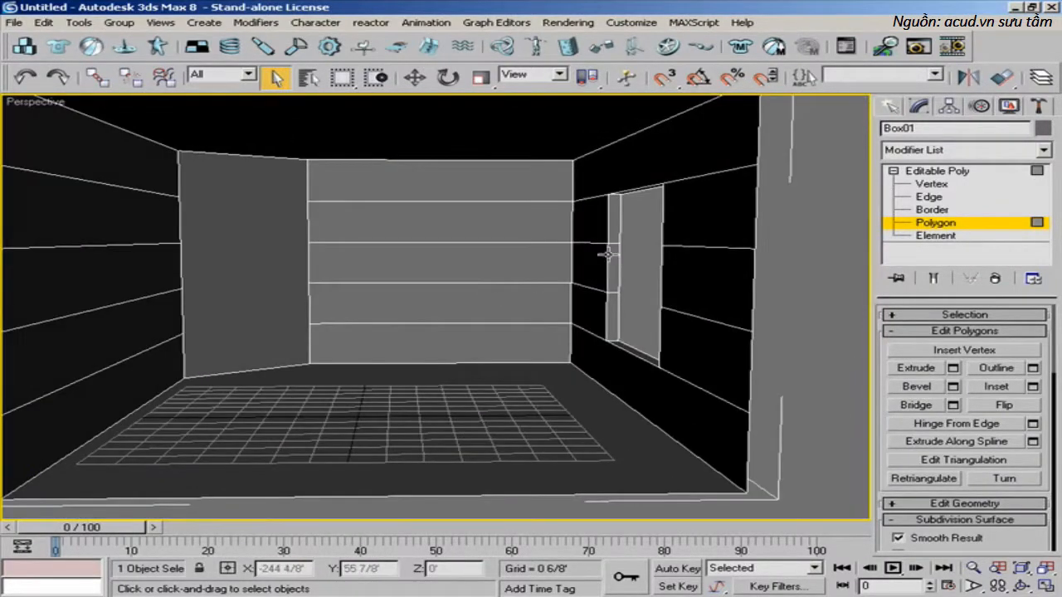
{"action": "scroll", "coordinate": [592, 308], "scroll_direction": "down", "scroll_amount": 3}
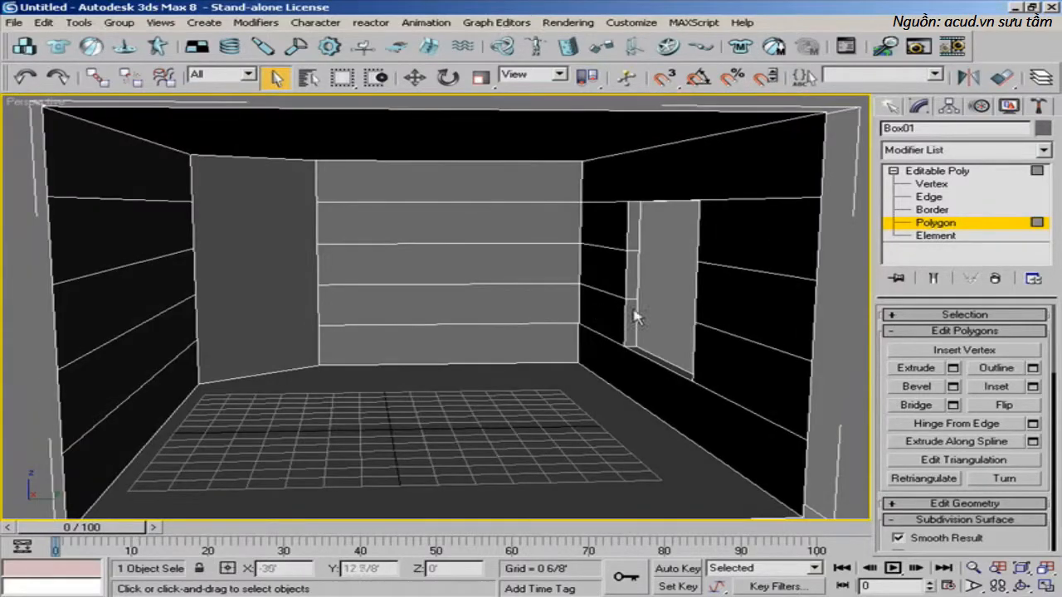
{"action": "left_click", "coordinate": [935, 223]}
{"action": "middle_click_drag", "start_coordinate": [474, 290], "coordinate": [519, 293], "text": "alt"}
{"action": "middle_click_drag", "start_coordinate": [476, 261], "coordinate": [358, 237], "text": "alt"}
{"action": "scroll", "coordinate": [510, 263], "scroll_direction": "down", "scroll_amount": 3}
- Check how the wall and strip polygons are divided by selecting them individually from several viewpoints
{"action": "left_click", "coordinate": [935, 223]}
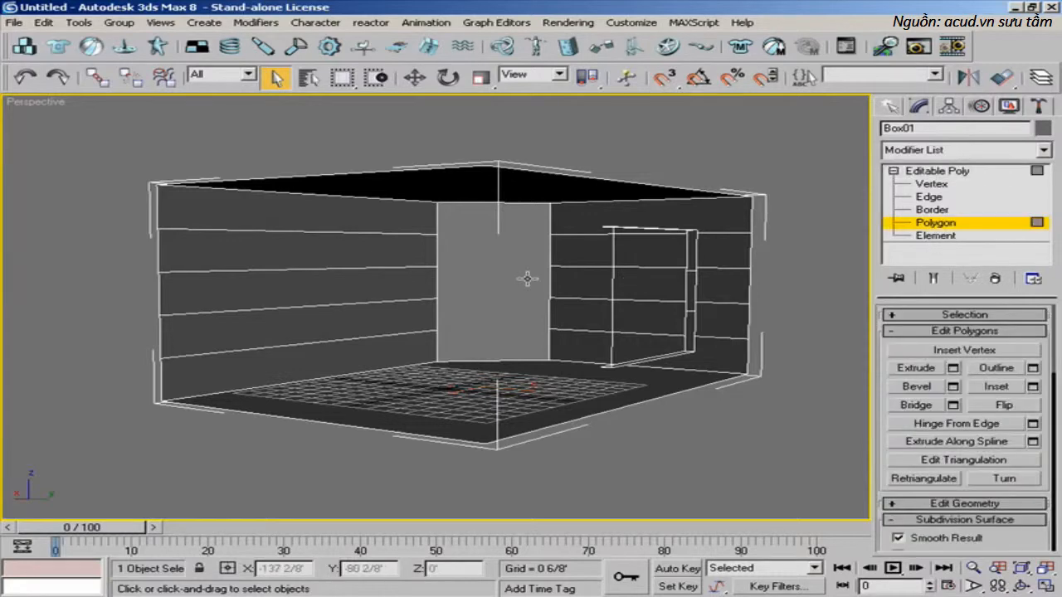
{"action": "left_click", "coordinate": [526, 277]}
{"action": "left_click", "coordinate": [411, 287]}
{"action": "left_click", "coordinate": [372, 219]}
{"action": "left_click", "coordinate": [636, 280]}
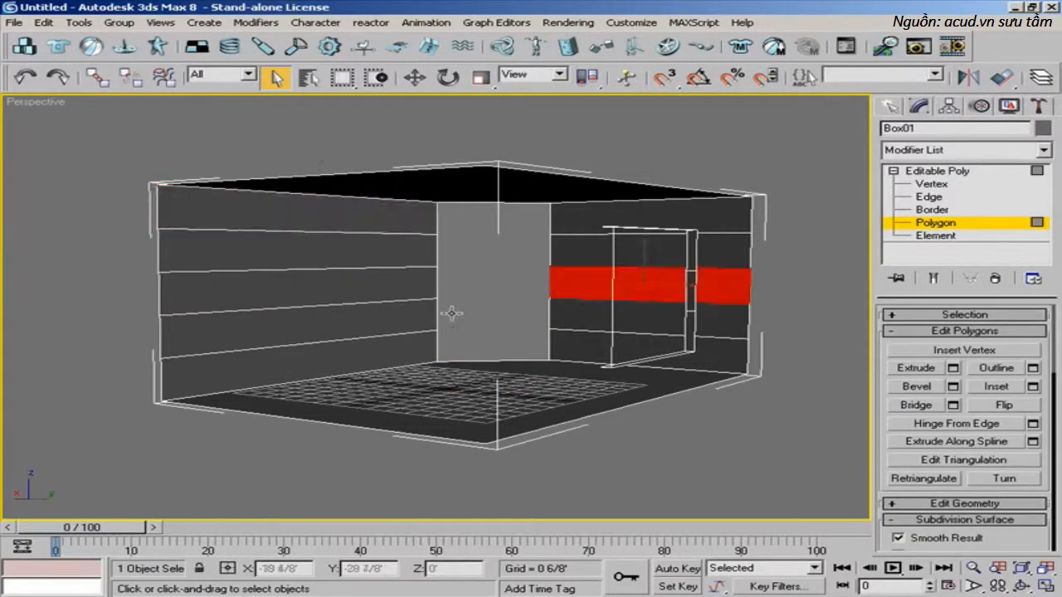
{"action": "middle_click_drag", "start_coordinate": [453, 310], "coordinate": [543, 310], "text": "alt"}
{"action": "left_click", "coordinate": [728, 241]}
{"action": "middle_click_drag", "start_coordinate": [474, 331], "coordinate": [542, 199], "text": "alt"}
{"action": "left_click", "coordinate": [542, 199]}
{"action": "middle_click_drag", "start_coordinate": [511, 264], "coordinate": [398, 278], "text": "alt"}
- Leave polygon editing and hide the home grid in the Perspective view for an unobstructed look at the room
{"action": "left_click", "coordinate": [952, 224]}
{"action": "middle_click_drag", "start_coordinate": [391, 325], "coordinate": [271, 220], "text": "alt"}
{"action": "middle_click_drag", "start_coordinate": [391, 340], "coordinate": [459, 296], "text": "alt"}
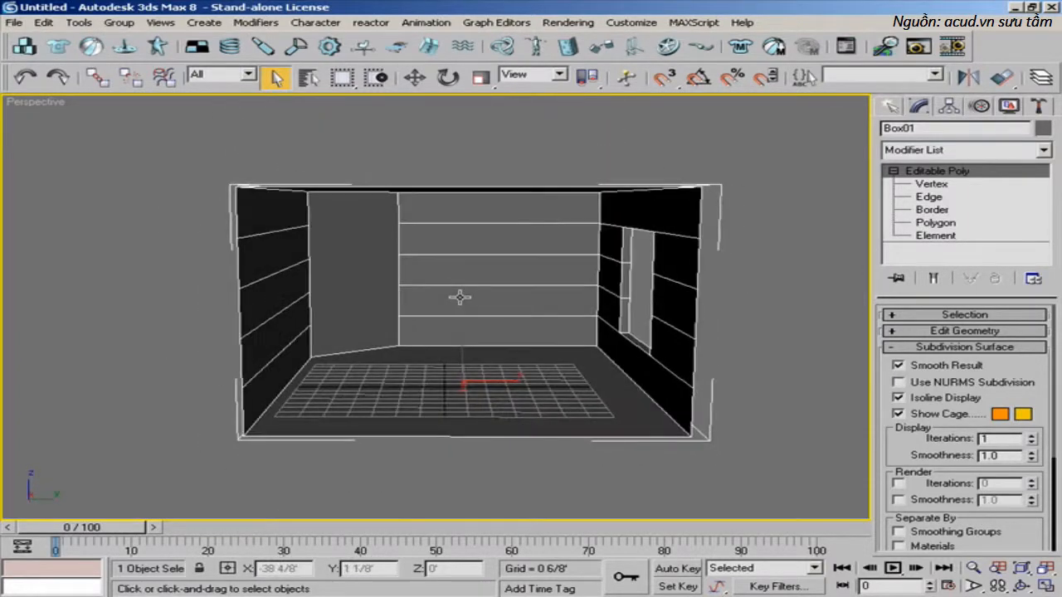
{"action": "key", "text": "g"}
{"action": "key", "text": "g"}
{"action": "key", "text": "g"}
{"action": "middle_click_drag", "start_coordinate": [418, 366], "coordinate": [473, 383], "text": "alt"}
{"action": "scroll", "coordinate": [427, 358], "scroll_direction": "up", "scroll_amount": 5}
{"action": "scroll", "coordinate": [372, 368], "scroll_direction": "down", "scroll_amount": 6}
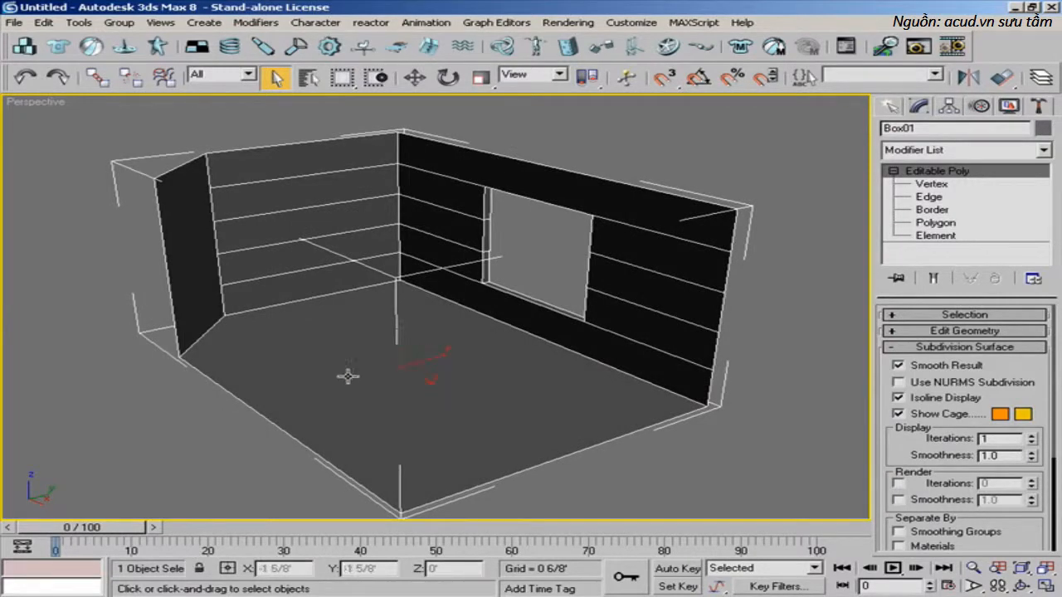